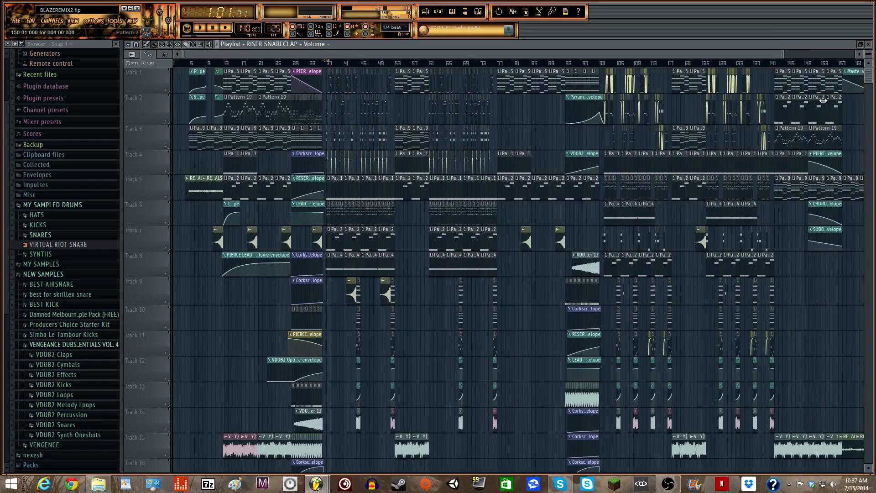
- Zoom the Playlist in and play the remix from around bar 4 through the intro
drag(783, 53, 258, 60)
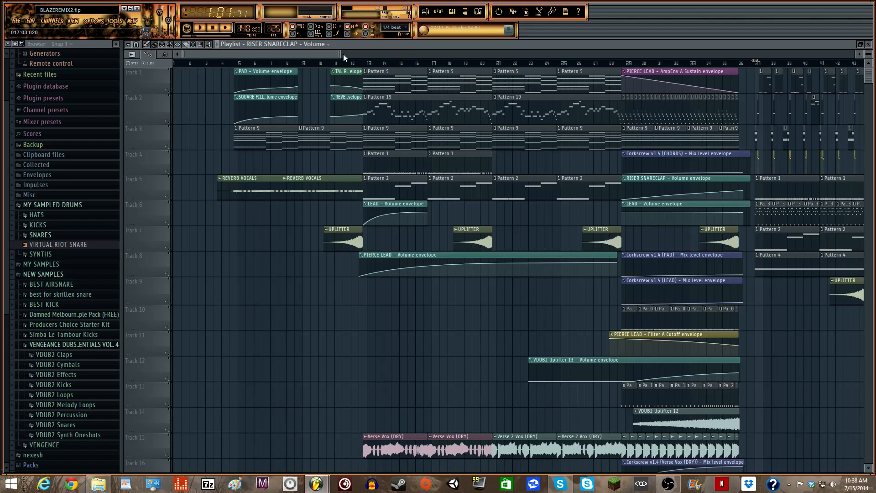
drag(339, 54, 277, 56)
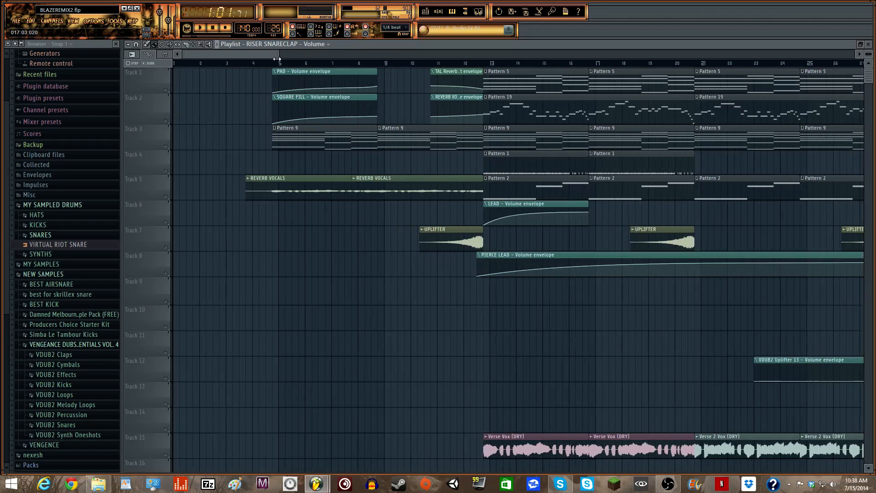
click(246, 64)
key(space)
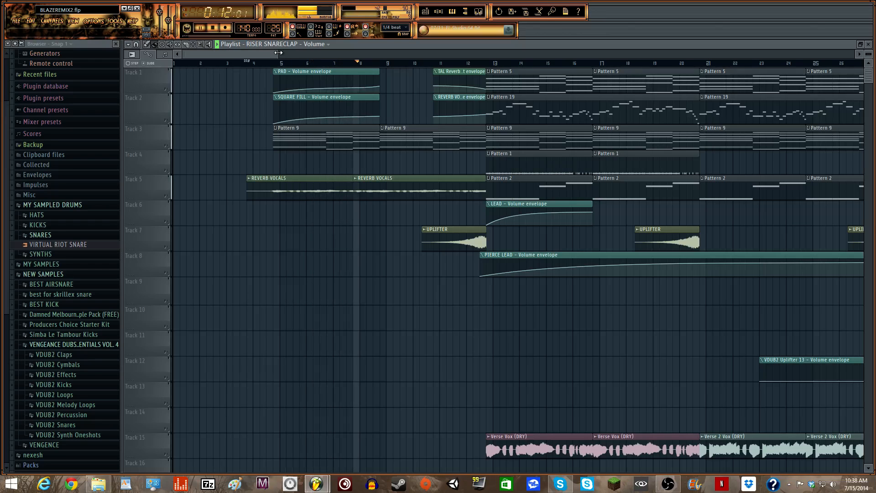
drag(278, 53, 468, 52)
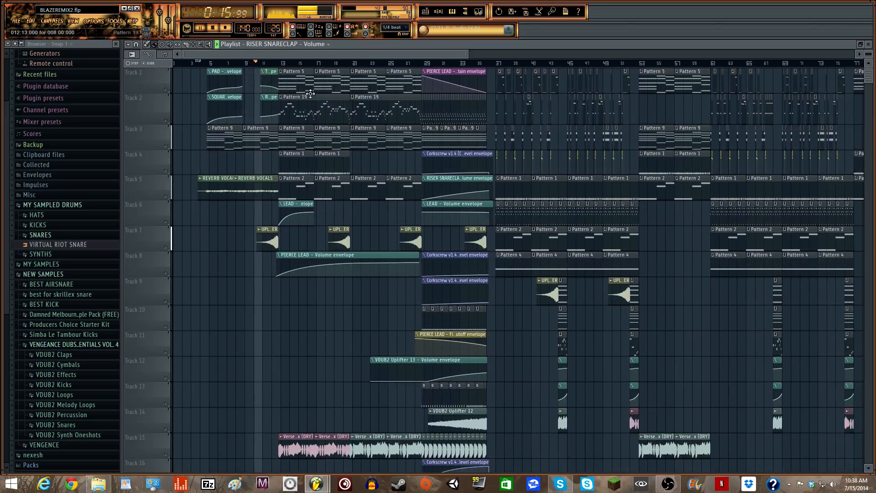
- Jump playback ahead to bar 21 and follow it along the Playlist
click(351, 64)
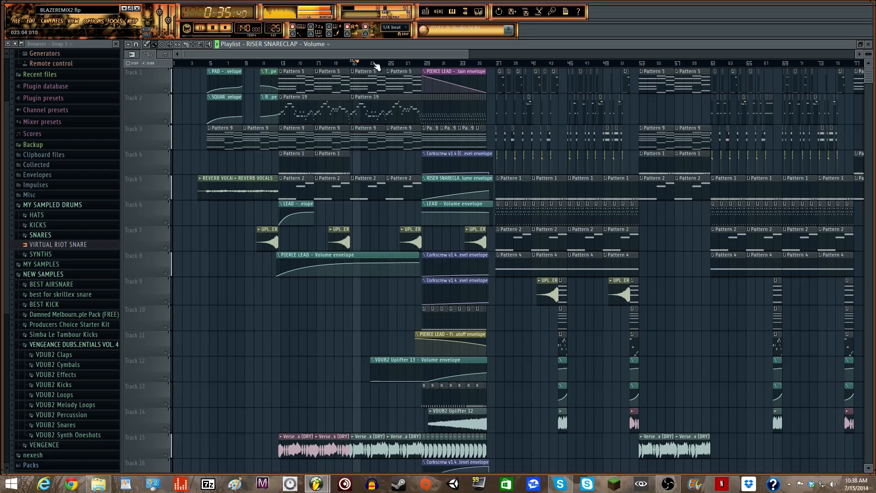
drag(389, 53, 428, 53)
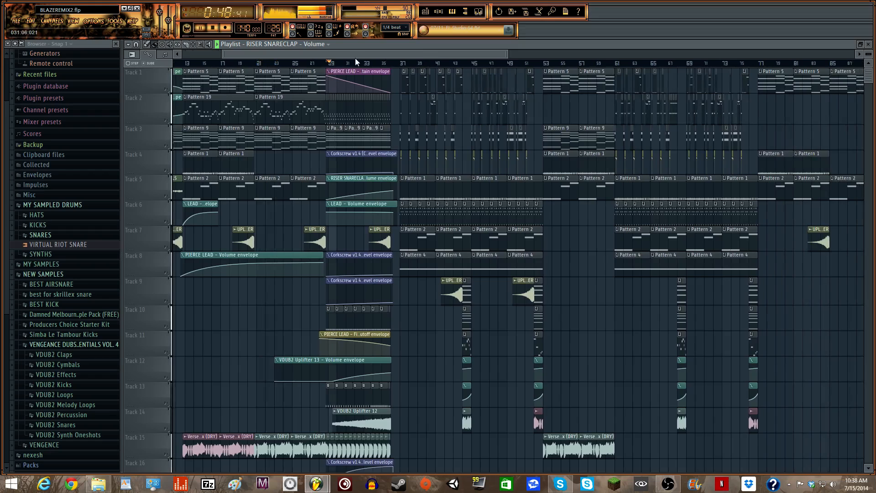
drag(363, 56, 389, 54)
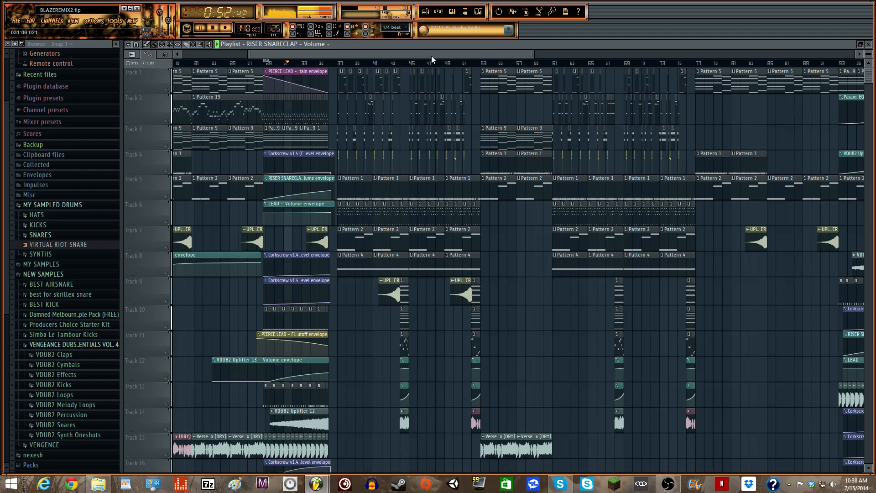
drag(431, 55, 428, 55)
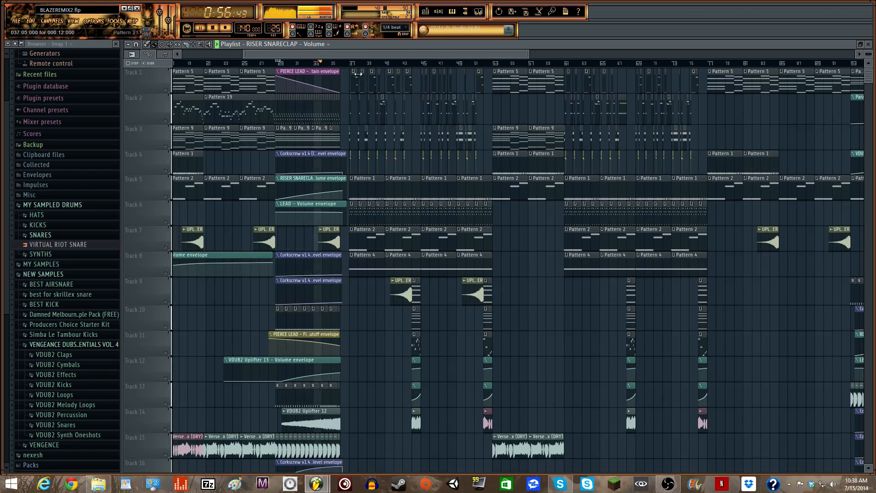
drag(437, 54, 442, 54)
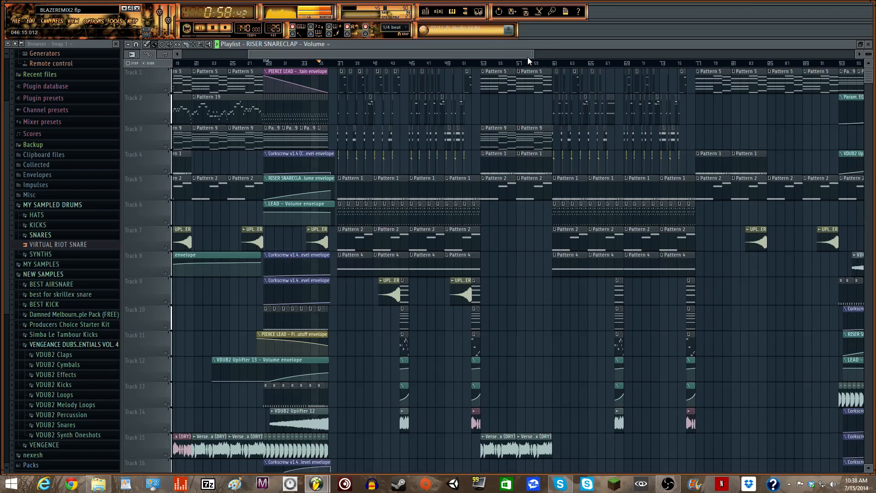
mouse_move(524, 53)
mouse_down()
mouse_move(512, 54)
mouse_move(531, 52)
mouse_up()
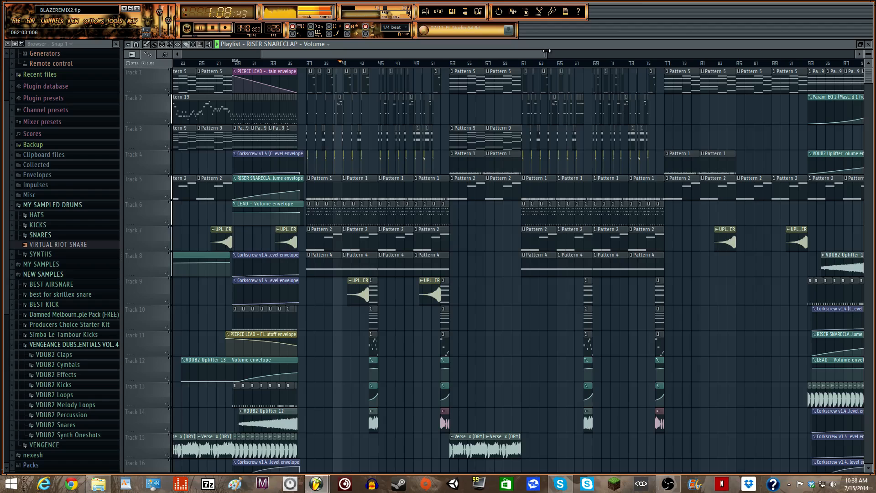
- Scroll further right and jump playback ahead to bar 61
drag(531, 53, 337, 55)
drag(331, 55, 401, 56)
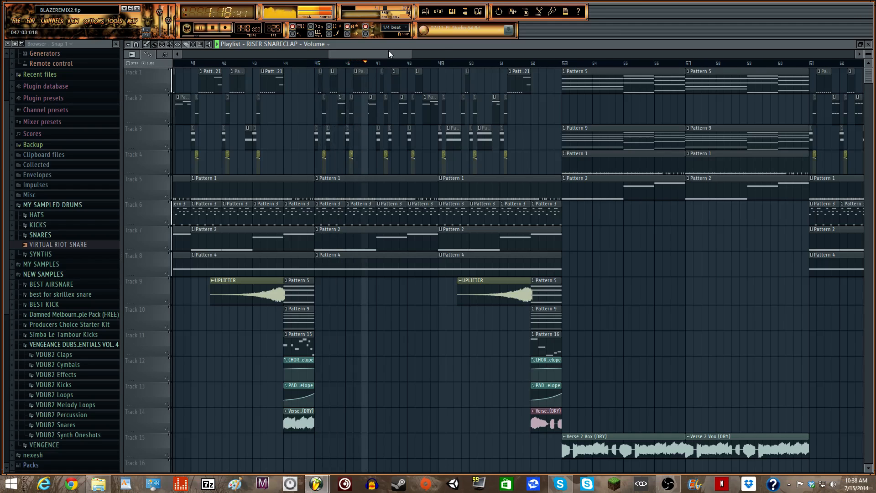
drag(388, 51, 396, 51)
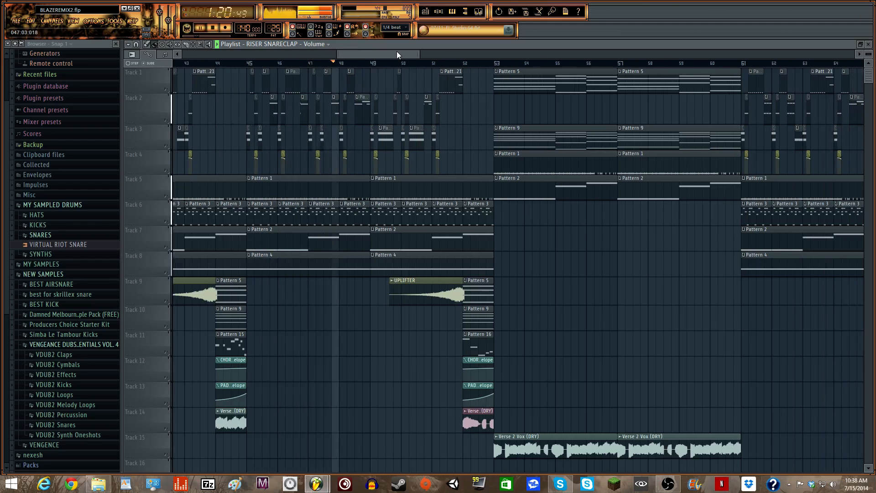
drag(396, 51, 504, 53)
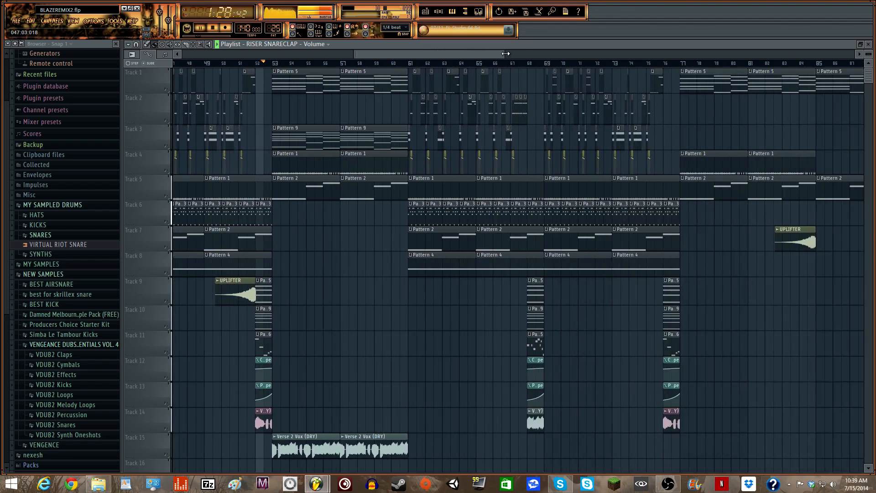
click(410, 62)
- Restart playback, follow it through bars 100–130, then stop it
drag(410, 55, 547, 53)
key(space)
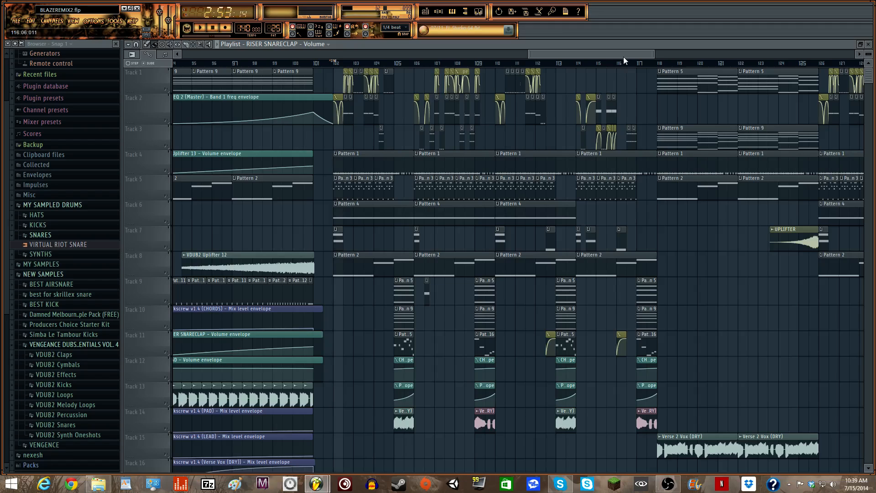
key(space)
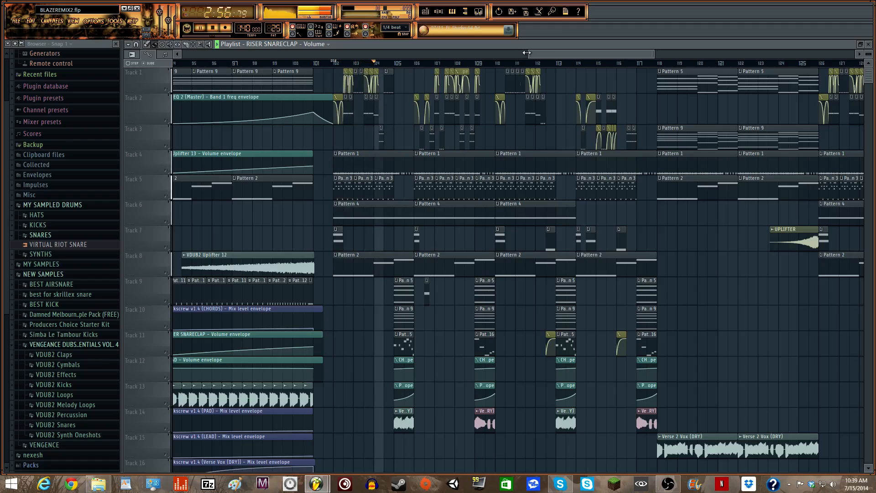
drag(536, 53, 546, 53)
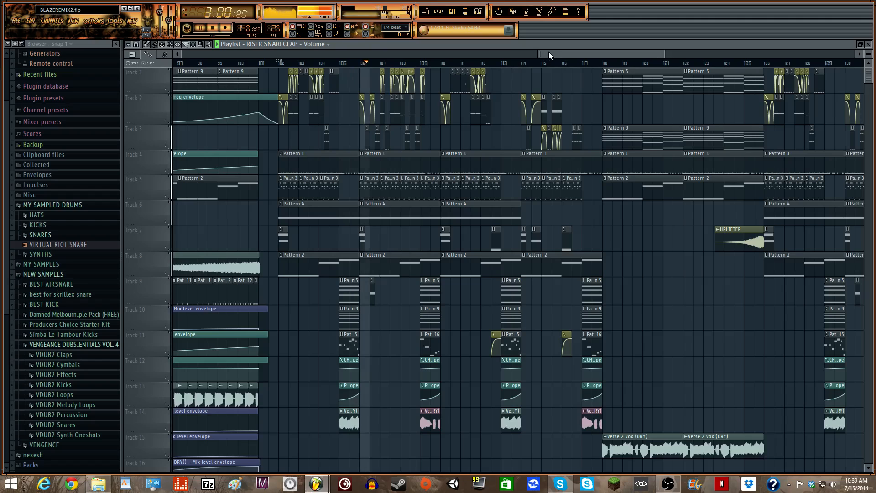
drag(545, 53, 559, 52)
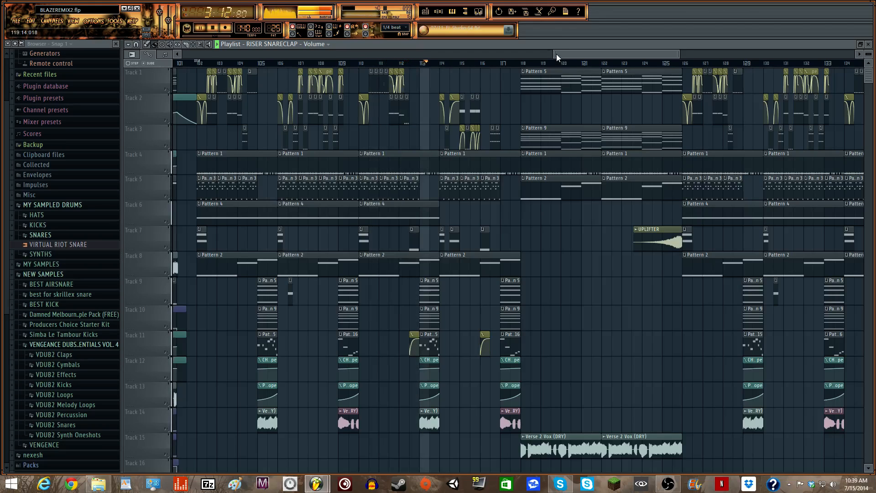
mouse_move(554, 53)
mouse_down()
mouse_move(527, 55)
mouse_move(568, 53)
mouse_up()
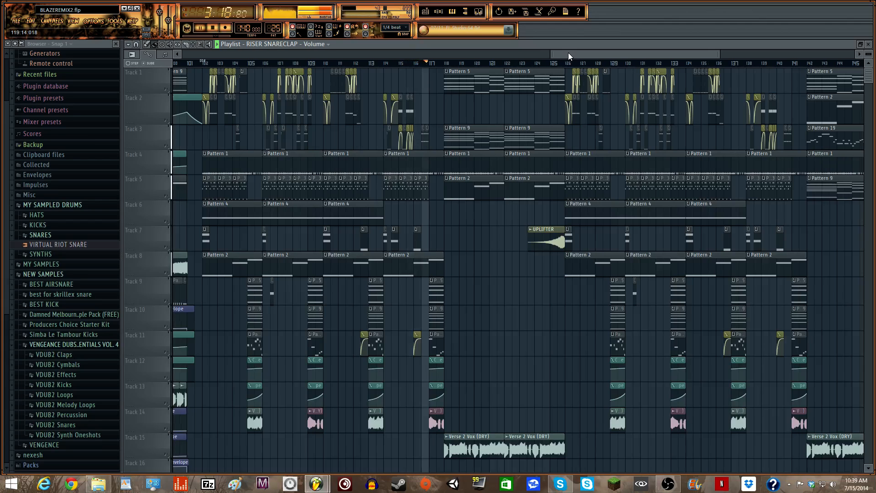
key(space)
drag(547, 54, 556, 52)
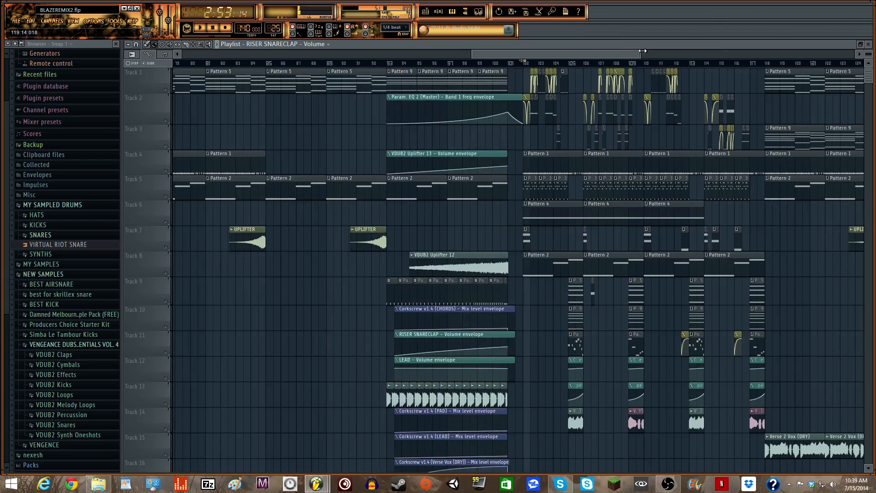
- Select all clips on every track from bar 37 to 53 and delete them
drag(642, 51, 843, 53)
drag(774, 55, 459, 72)
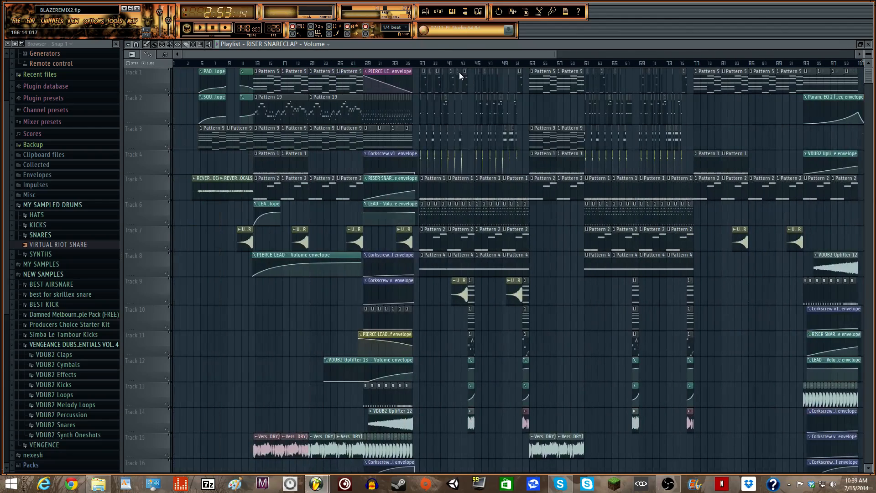
drag(560, 54, 503, 57)
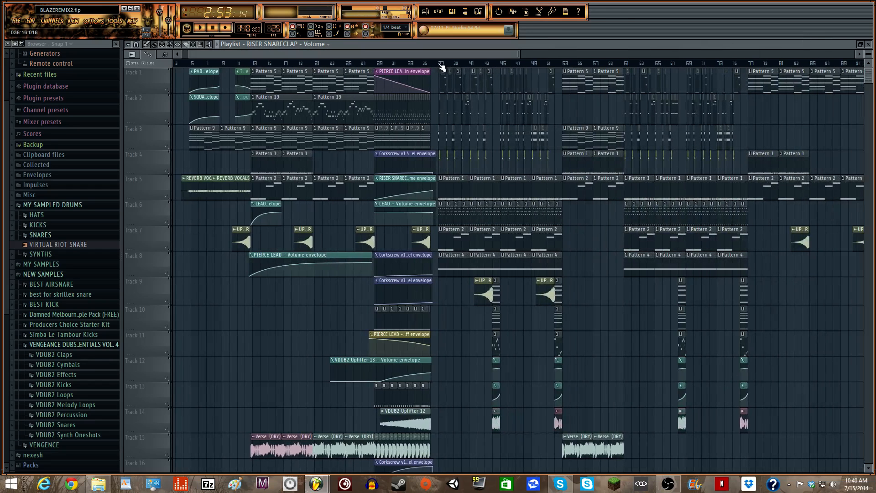
drag(208, 55, 519, 131)
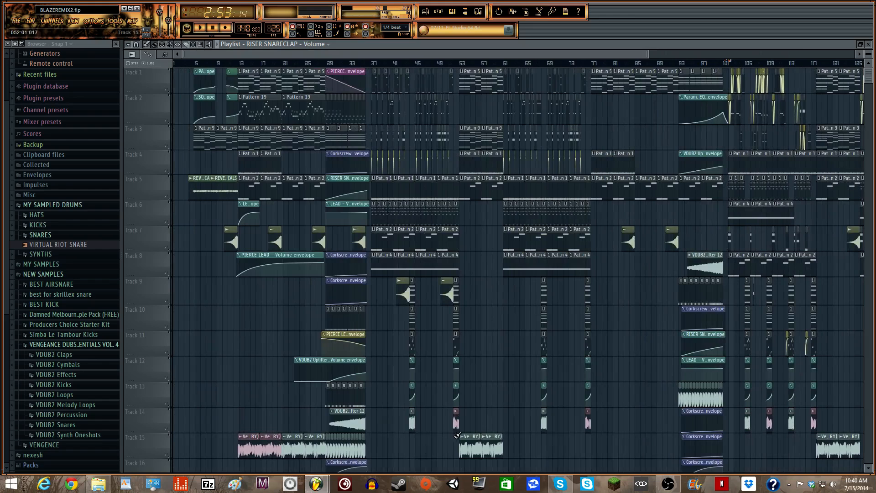
drag(457, 435, 373, 80)
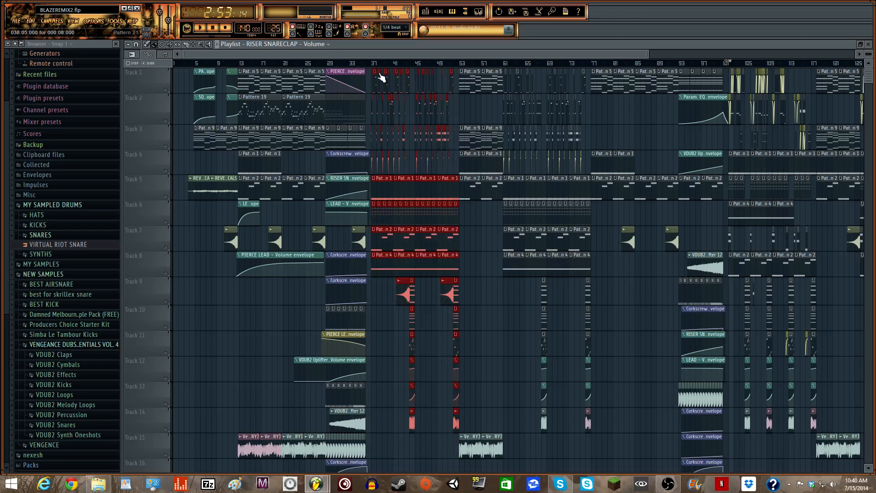
key(Delete)
- Mark bars 37 to 53 as the time selection on the ruler
drag(653, 51, 447, 171)
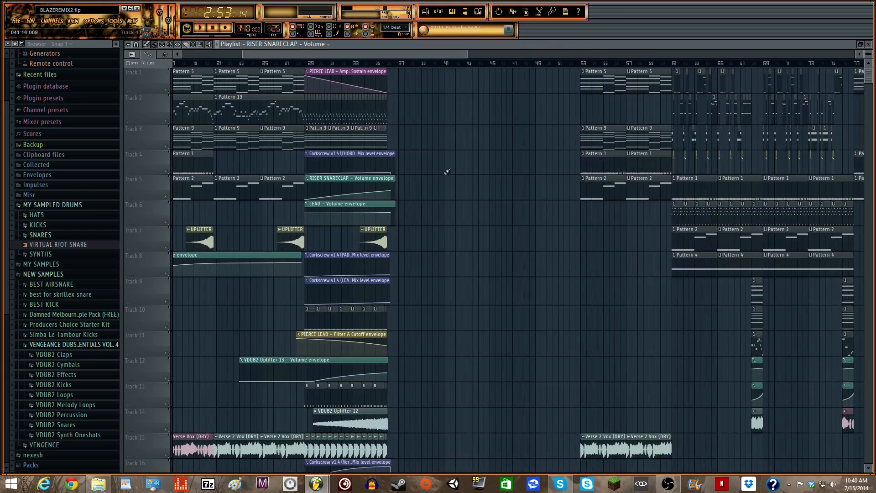
drag(400, 68, 581, 69)
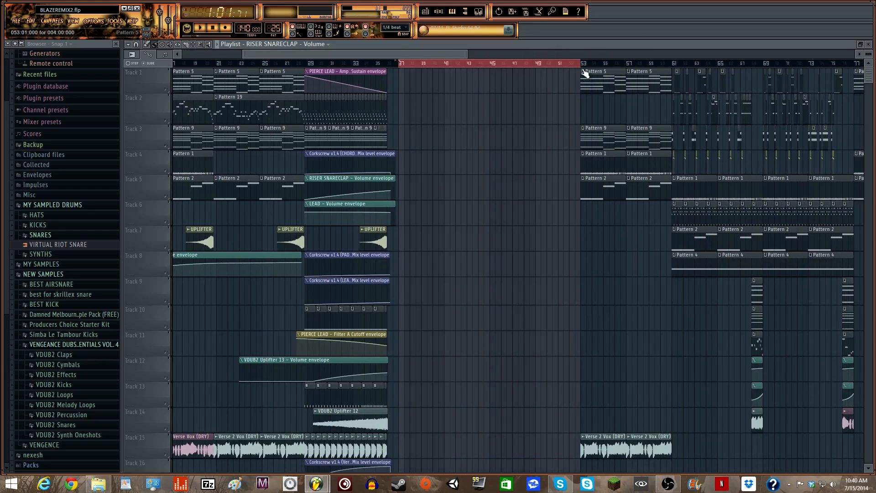
drag(247, 56, 308, 53)
drag(448, 55, 422, 54)
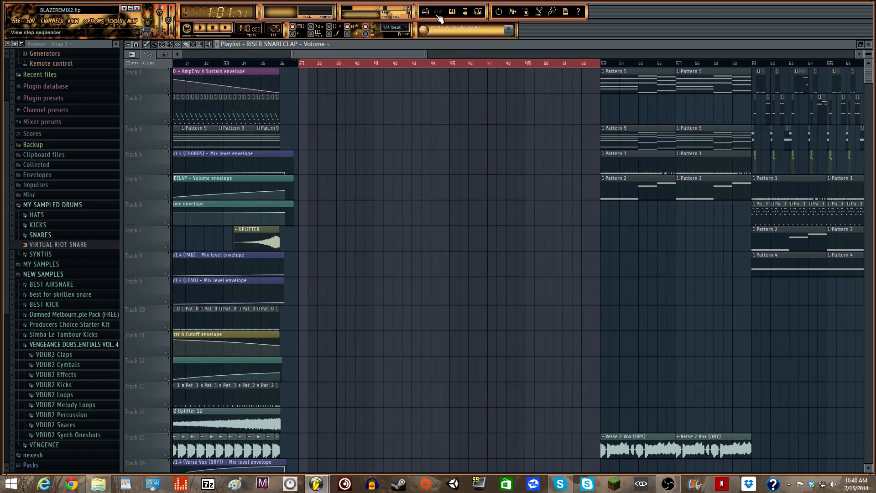
click(439, 12)
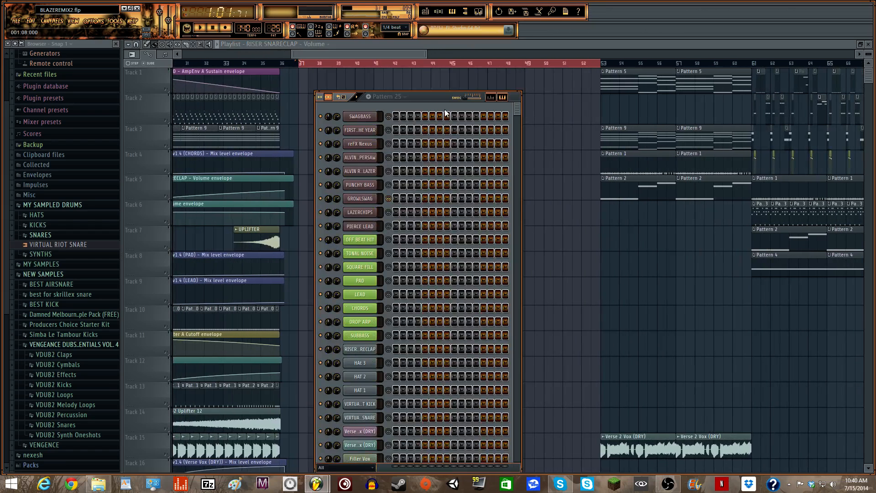
- Select Pattern 1 and play it once to hear the drums and hi-hats
scroll(269, 28, down, 2)
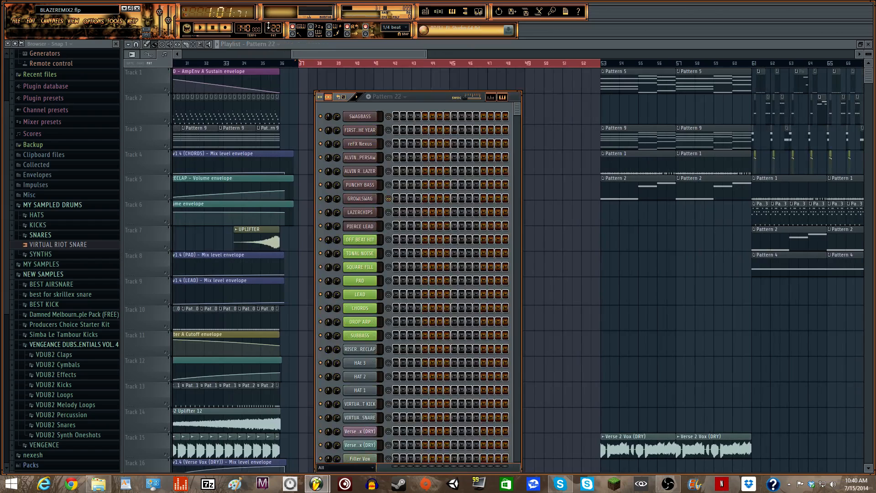
scroll(272, 28, down, 10)
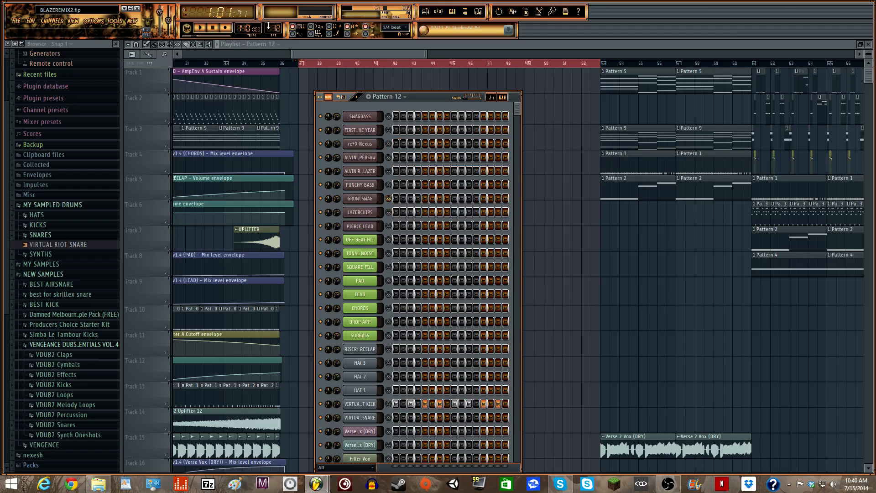
scroll(268, 27, down, 5)
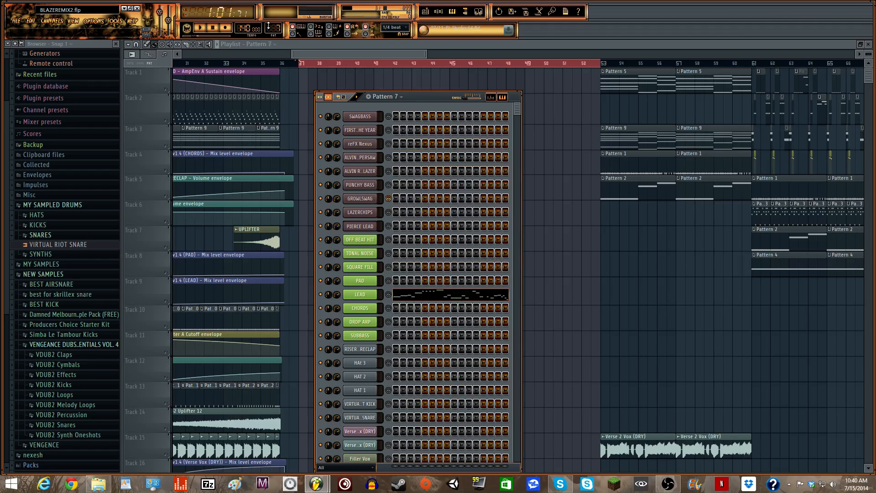
scroll(268, 26, down, 5)
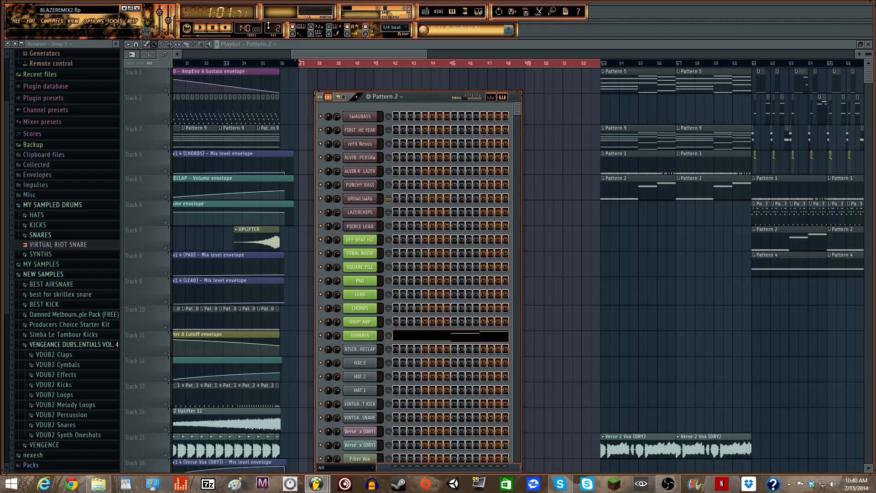
scroll(268, 27, up, 1)
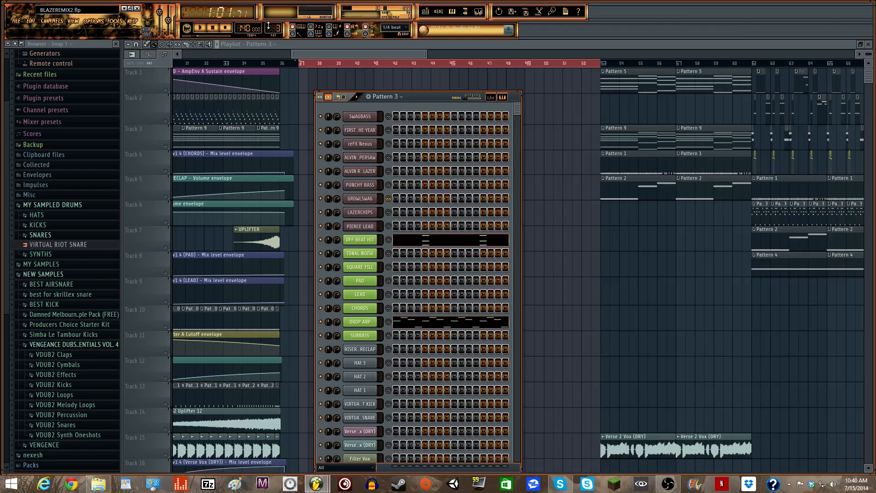
scroll(274, 27, down, 2)
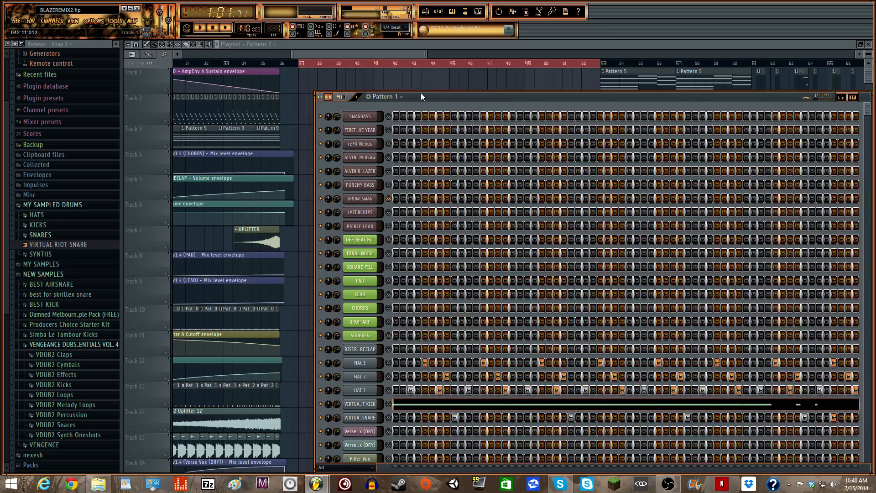
key(space)
drag(424, 96, 340, 70)
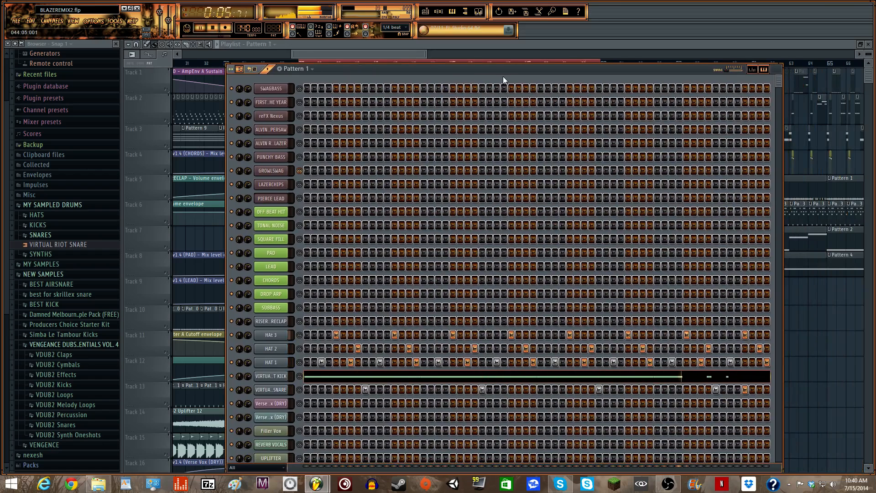
key(space)
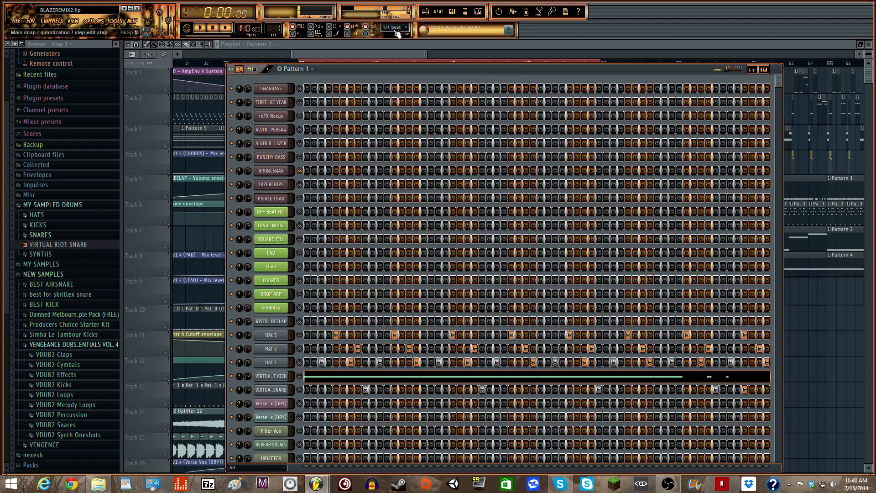
- Check the VIRTUAL RIOT KICK channel settings and reposition the Step Sequencer
click(274, 378)
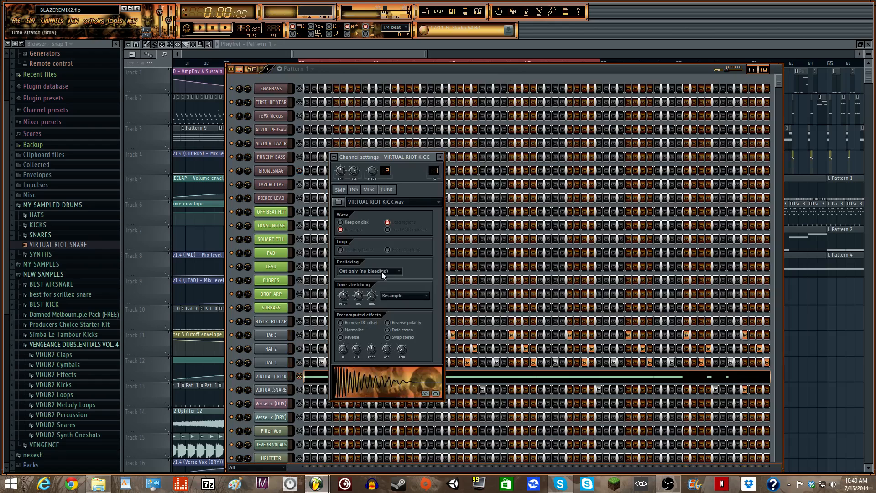
click(440, 156)
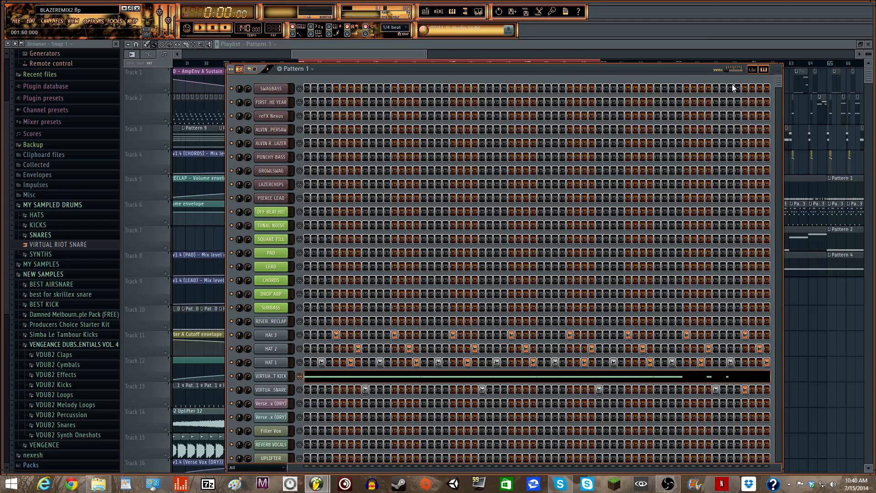
drag(662, 69, 579, 182)
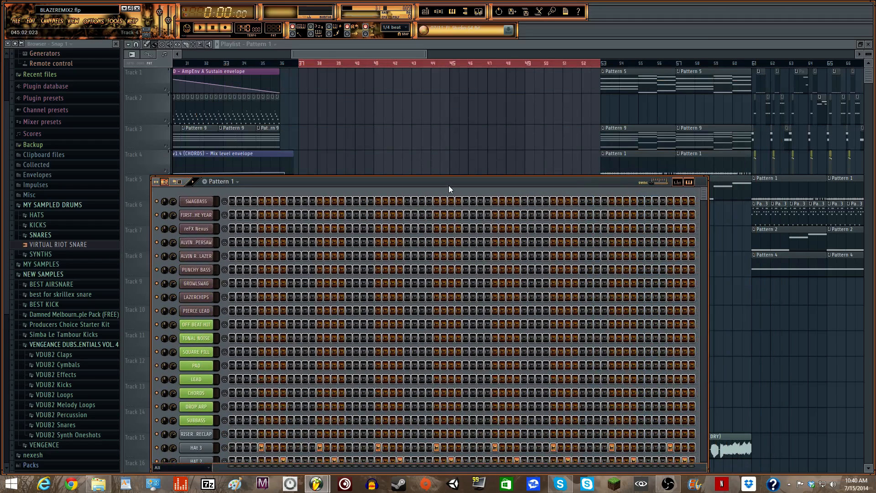
drag(448, 185, 478, 79)
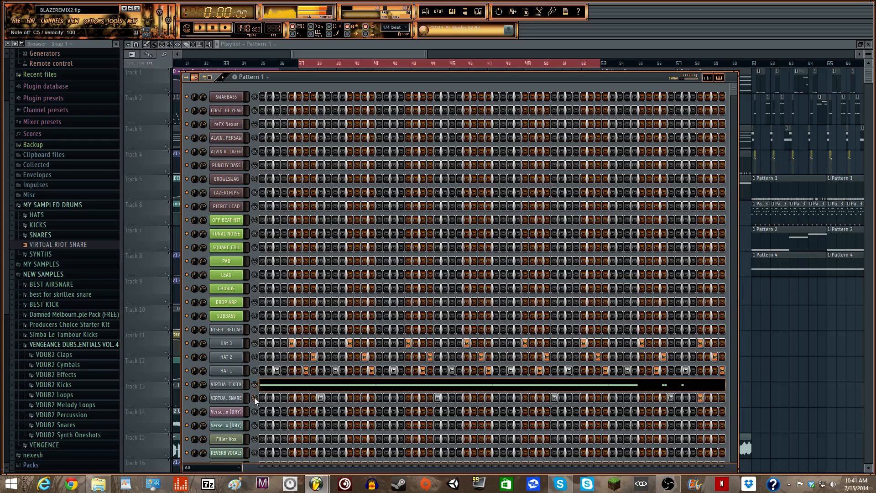
- Paint Pattern 1 clips along Track 1 from bar 37 to 53, then select Pattern 2
click(439, 14)
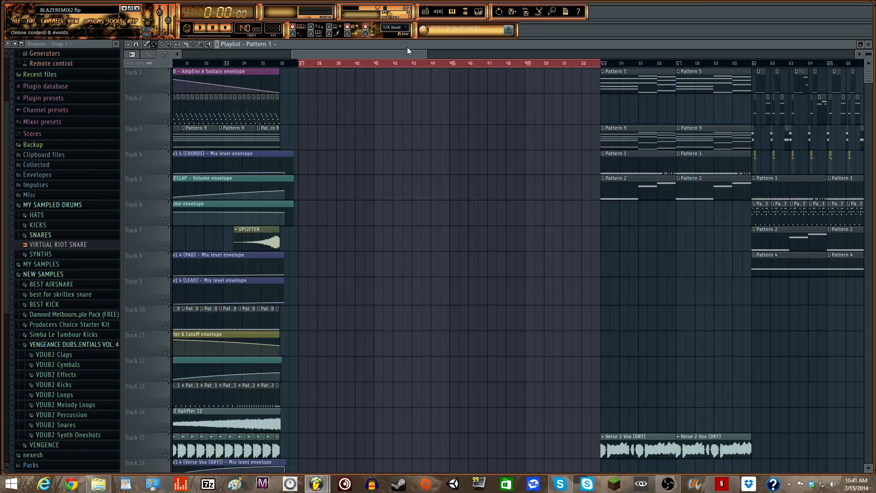
drag(300, 82, 567, 80)
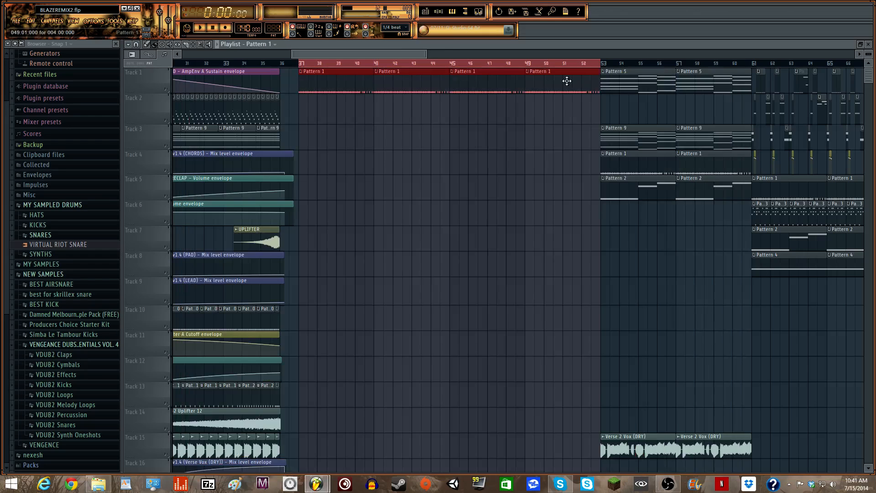
click(438, 13)
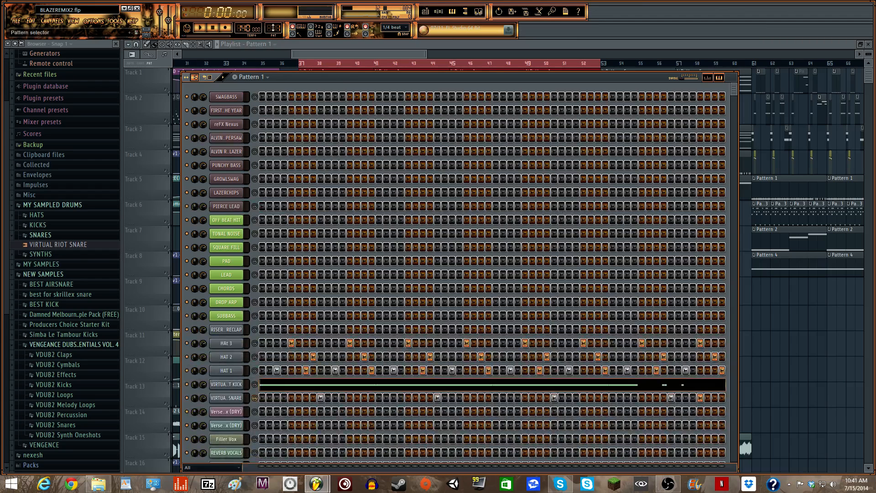
scroll(274, 27, up, 1)
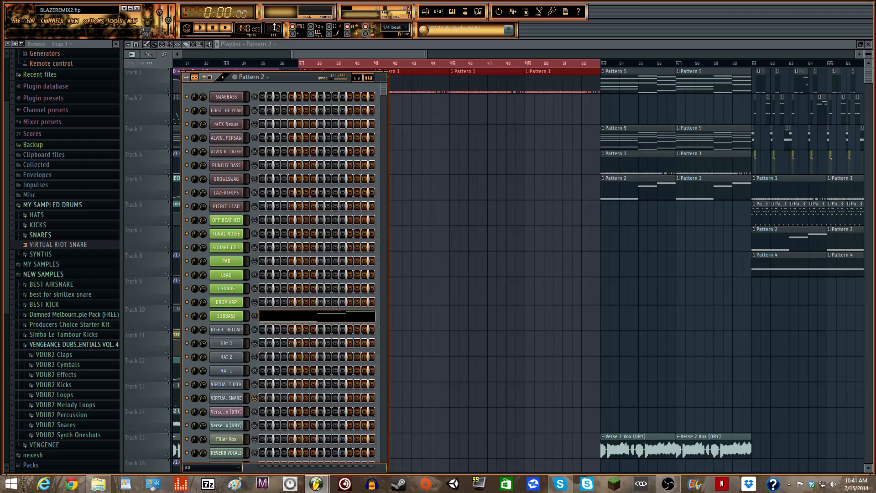
- Open SUBBASS in the piano roll and audition its F2, C#3 and D#3 notes
click(264, 316)
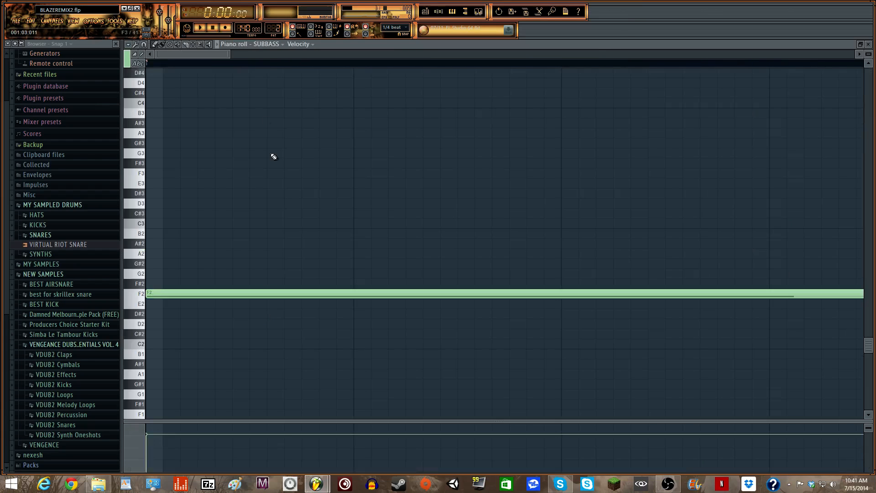
drag(232, 55, 701, 69)
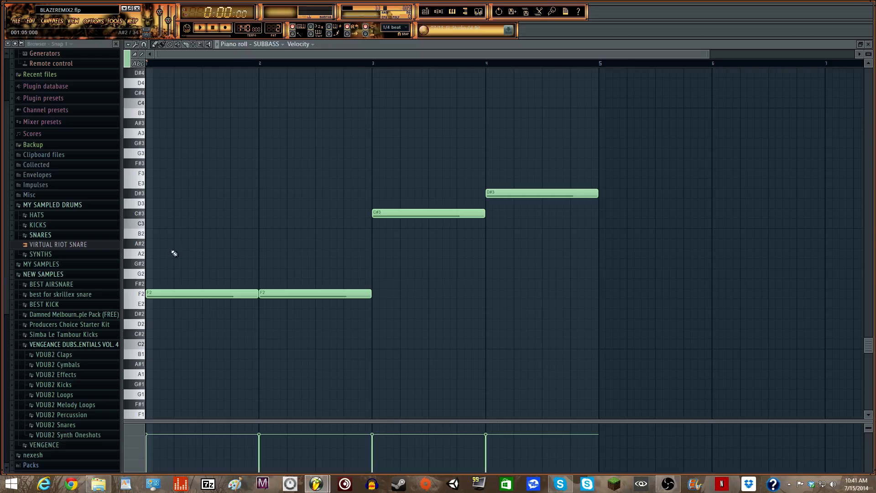
click(139, 296)
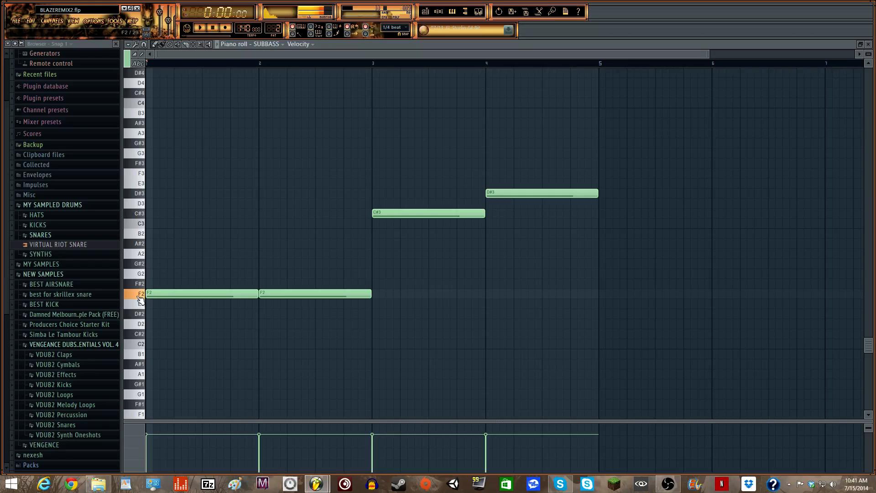
click(139, 214)
click(139, 194)
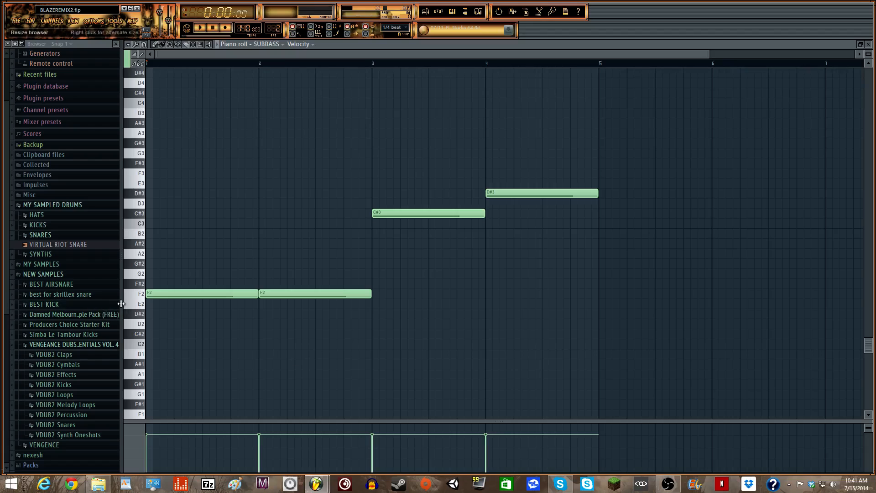
click(425, 11)
- Place Pattern 2 clips on Track 2 at bars 37, 41, 45 and 49
click(303, 111)
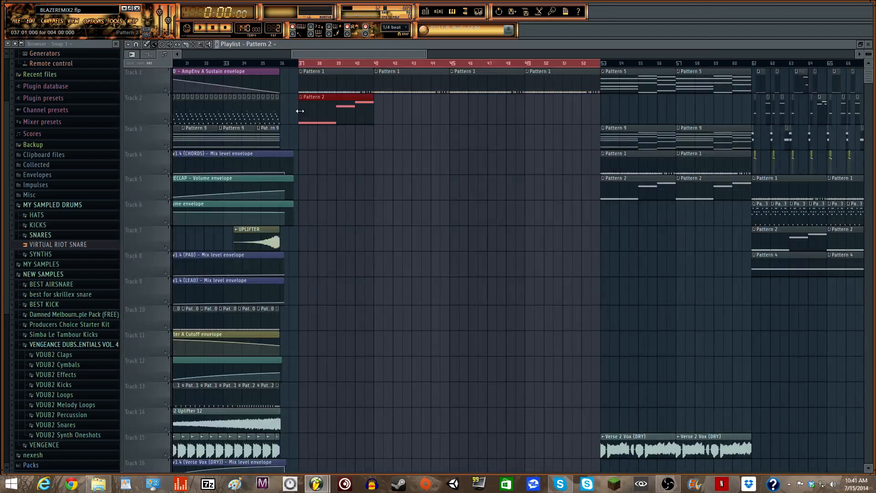
drag(372, 107, 541, 101)
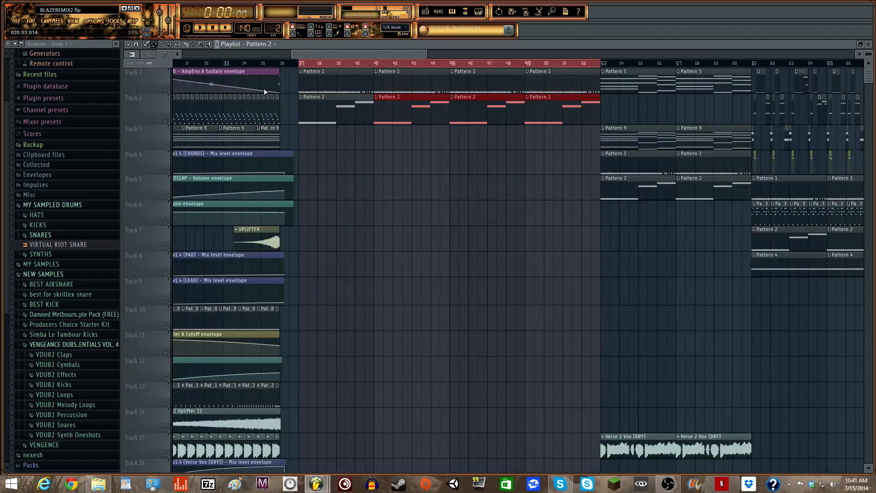
click(439, 12)
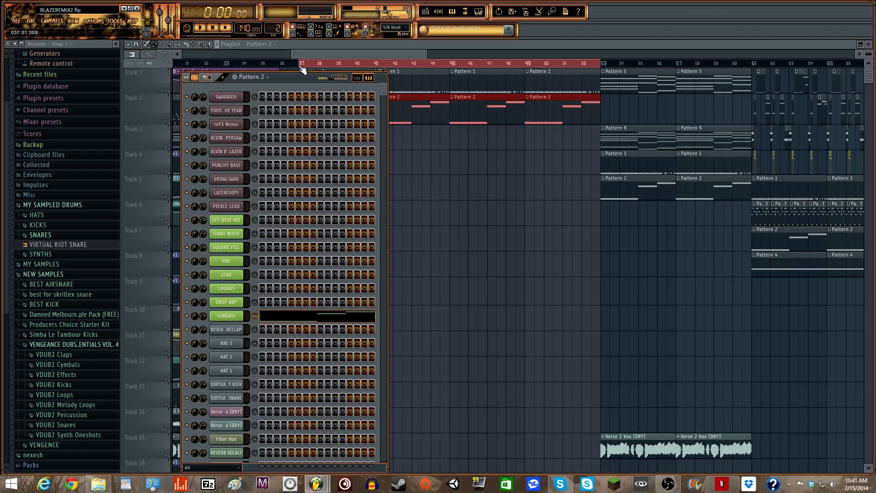
scroll(277, 30, up, 1)
- Open the OFF BEAT HIT notes of Pattern 3 in the piano roll
click(329, 53)
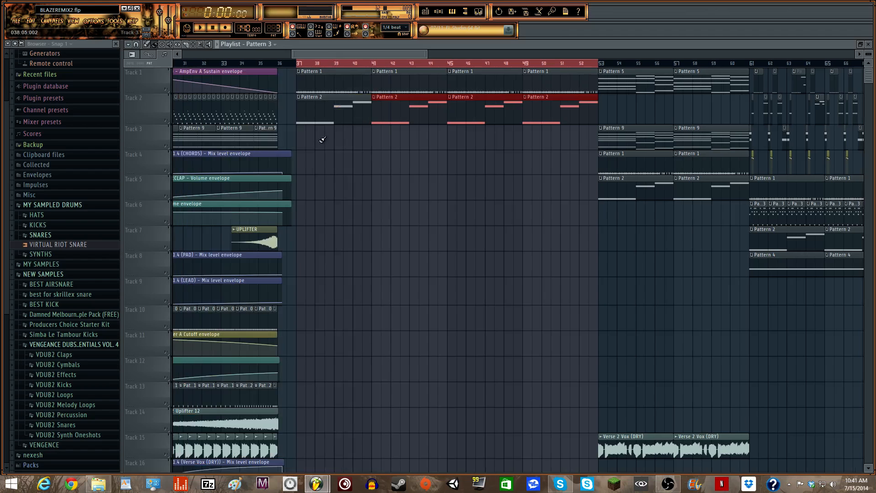
click(439, 13)
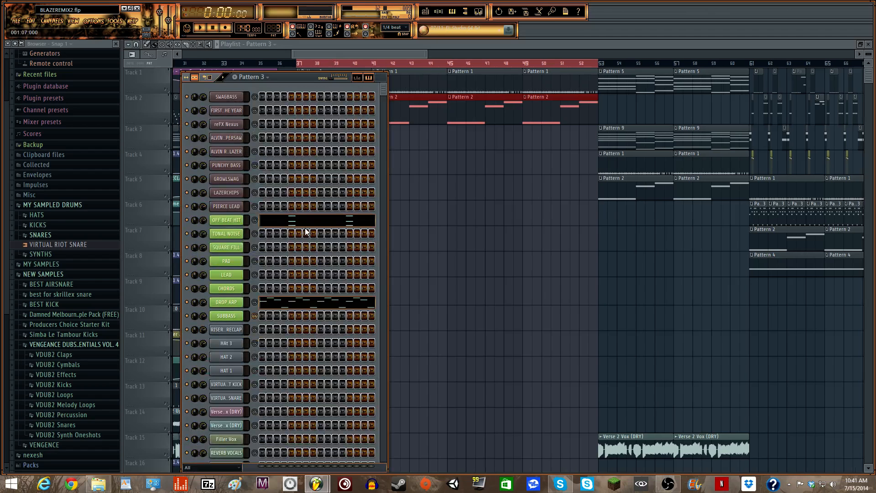
click(307, 225)
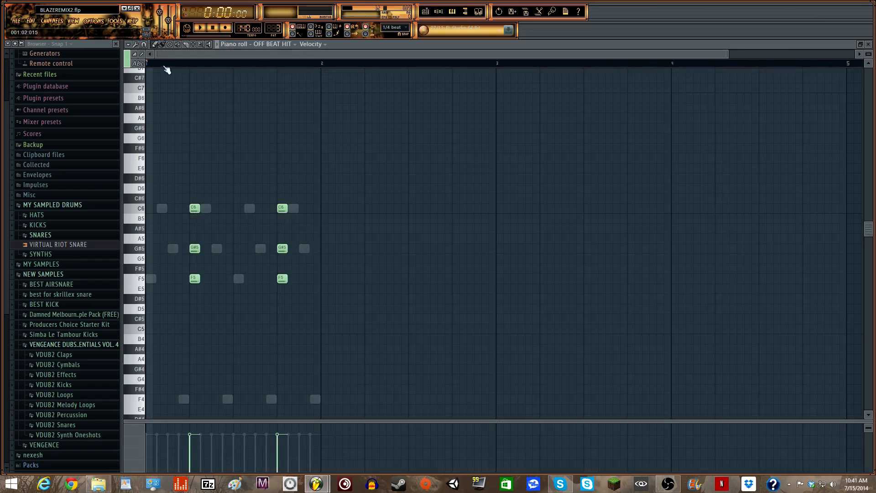
- Audition the OFF BEAT HIT notes C6, G#5 and F5
click(144, 211)
click(134, 250)
click(141, 273)
click(141, 278)
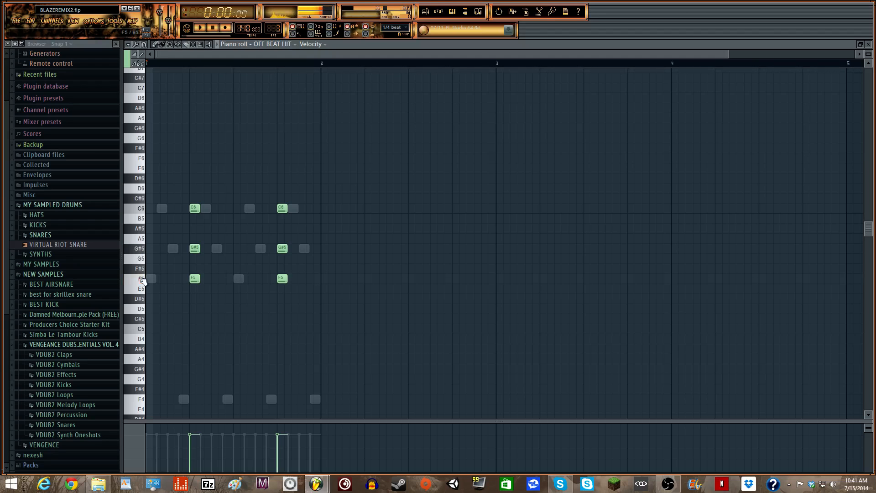
- Open DROP ARP in the piano roll and audition its F5, C6, G#5 and F4 notes
click(438, 11)
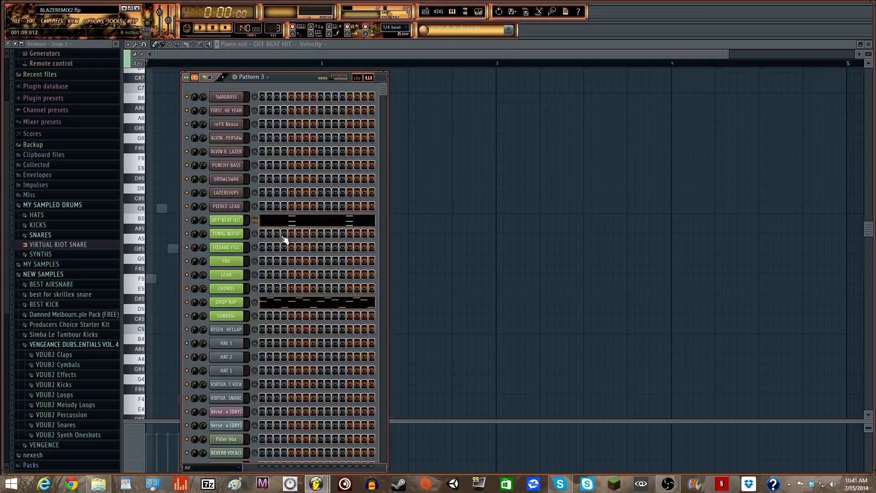
click(269, 305)
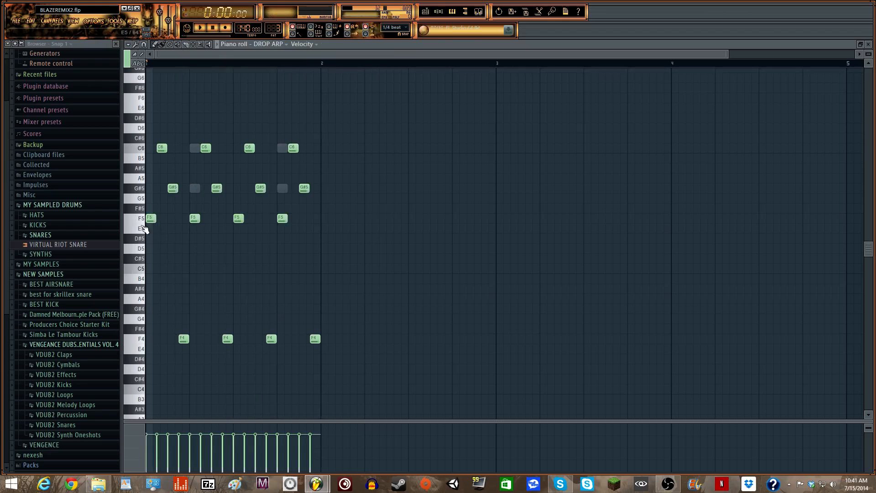
click(142, 220)
click(142, 148)
click(138, 188)
click(138, 339)
- Play Pattern 3, then paint its clips along Track 3 from bar 37 to 53
click(437, 12)
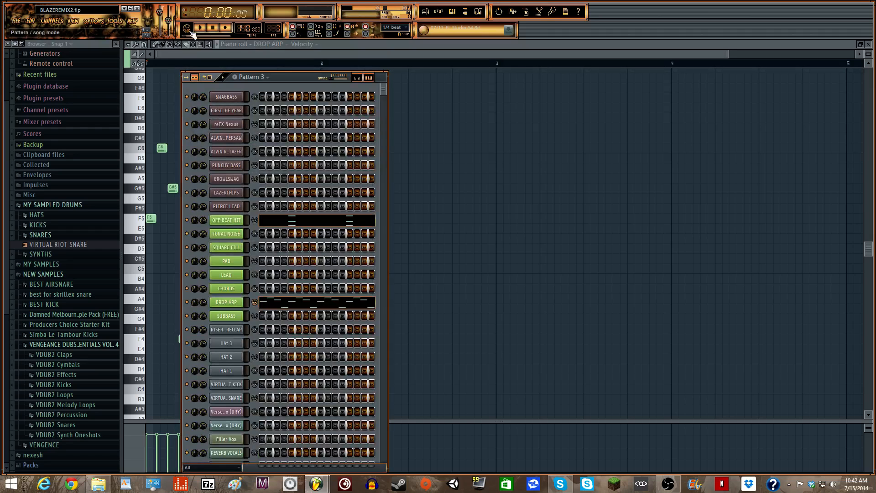
key(space)
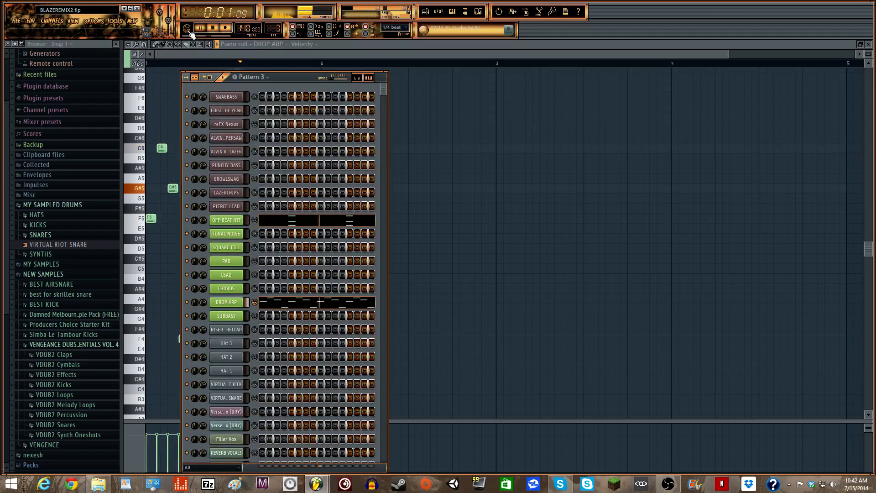
key(space)
click(428, 14)
drag(297, 133, 597, 126)
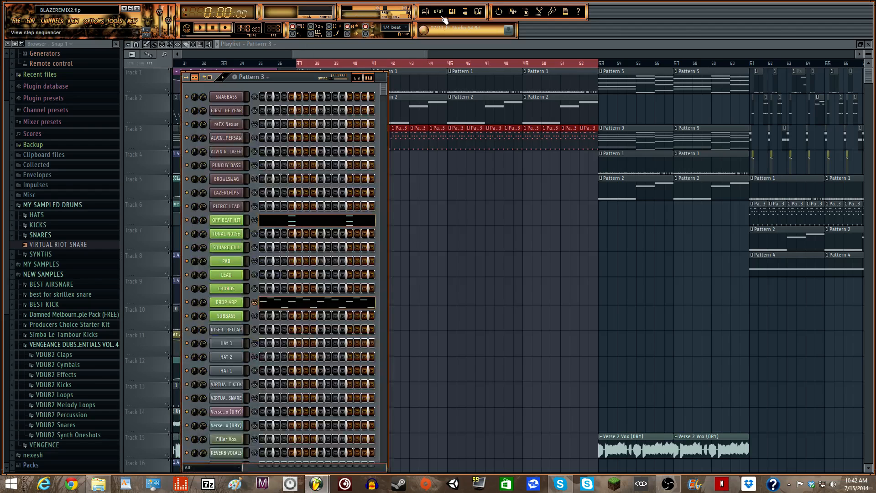
click(452, 11)
- Slightly lower the FX1 reverb size in the OFF BEAT HIT Massive synth
click(228, 220)
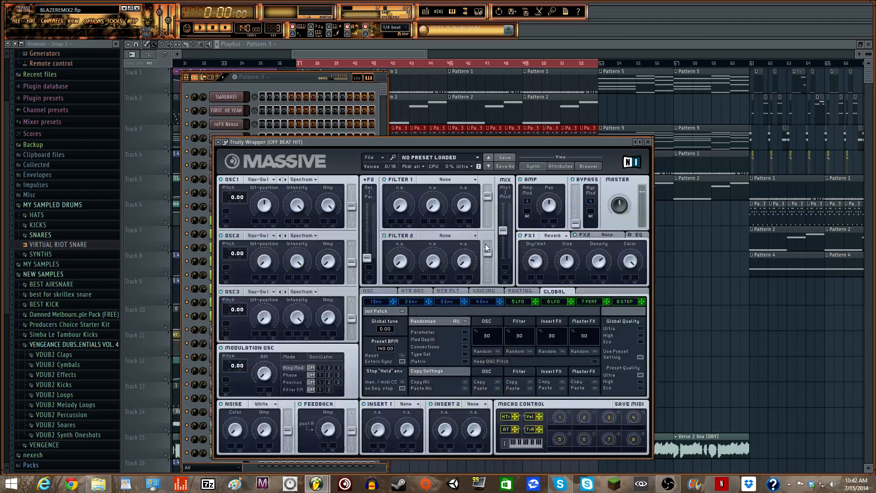
drag(564, 263, 543, 264)
click(647, 142)
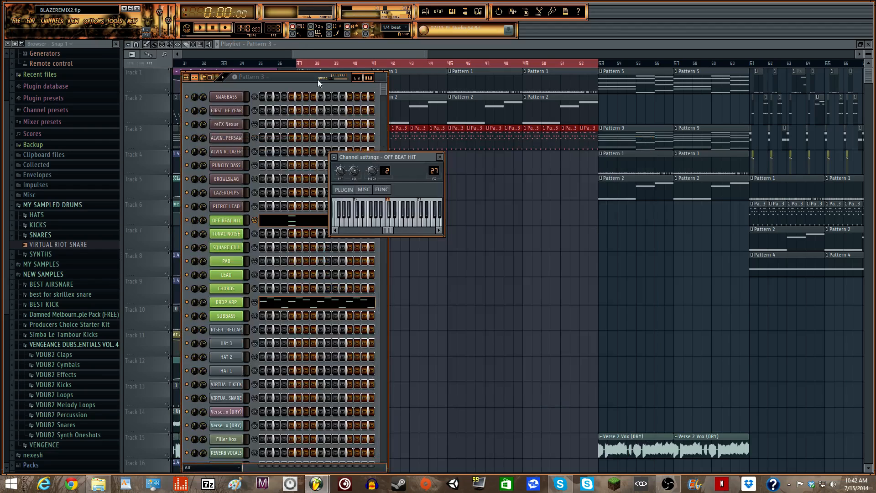
click(440, 157)
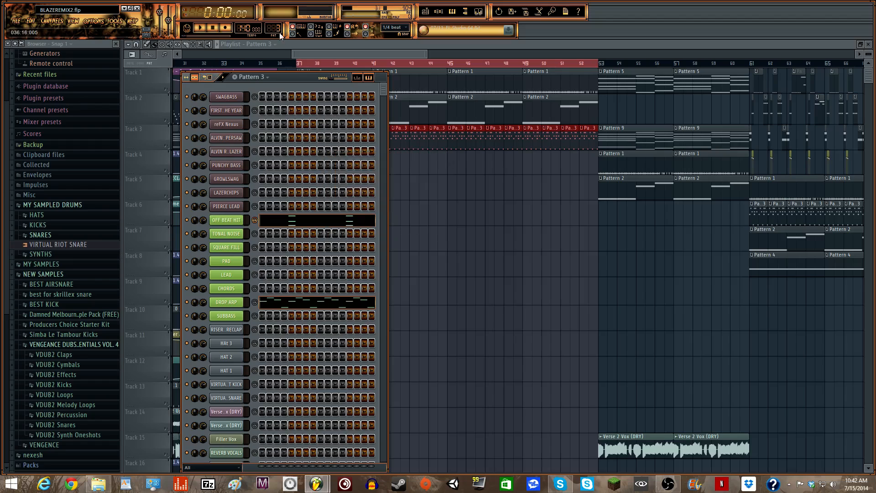
- Play the song from bar 37, stop, and show the channel rack on Pattern 4
click(326, 61)
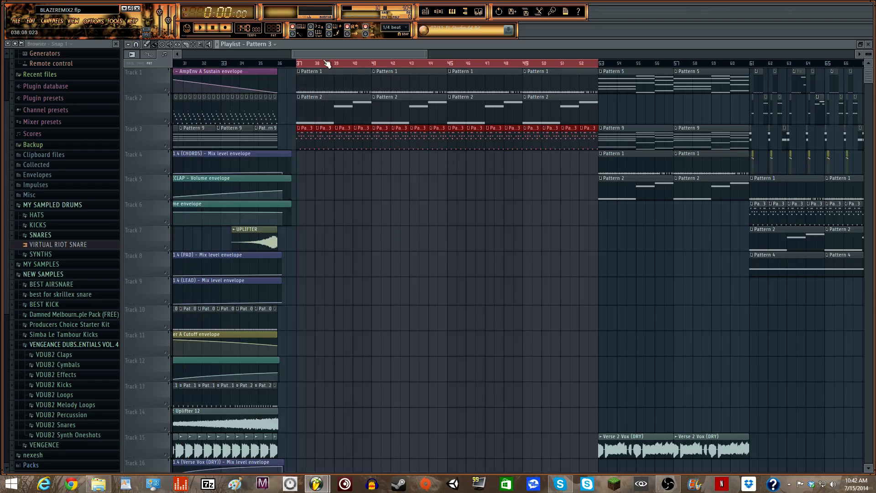
click(297, 64)
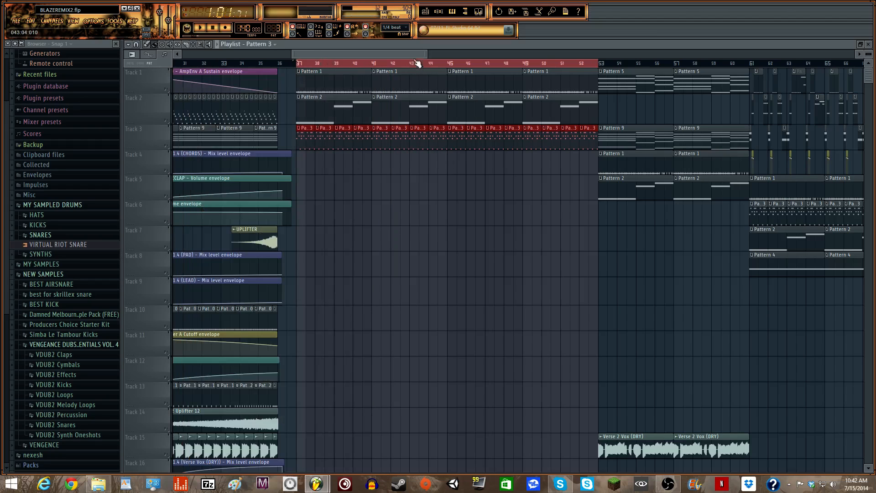
drag(413, 55, 419, 55)
key(space)
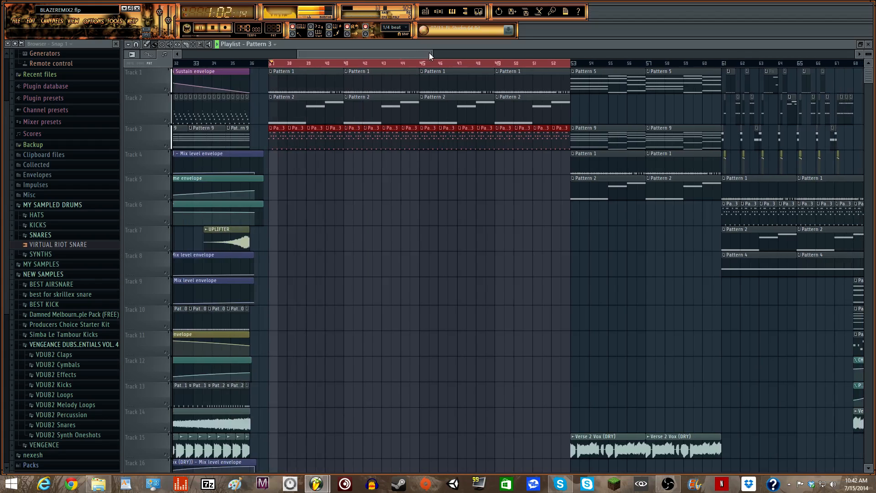
drag(422, 53, 431, 52)
key(space)
key(F6)
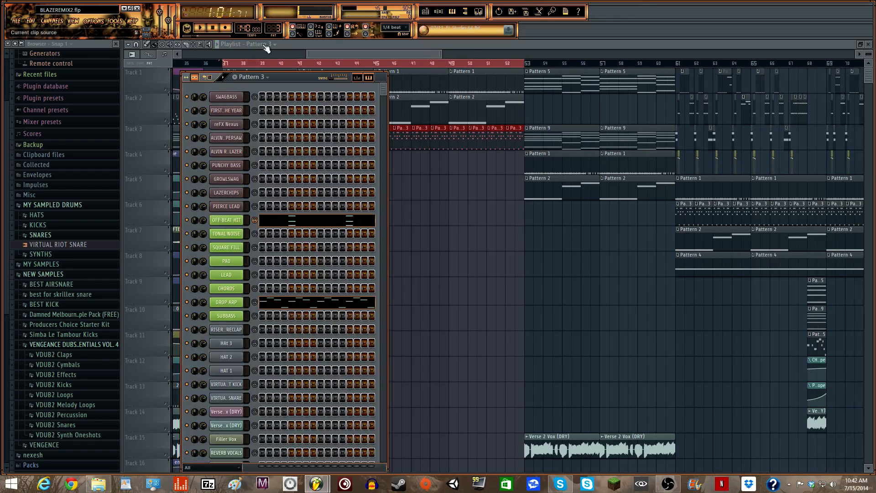
key(KP_Add)
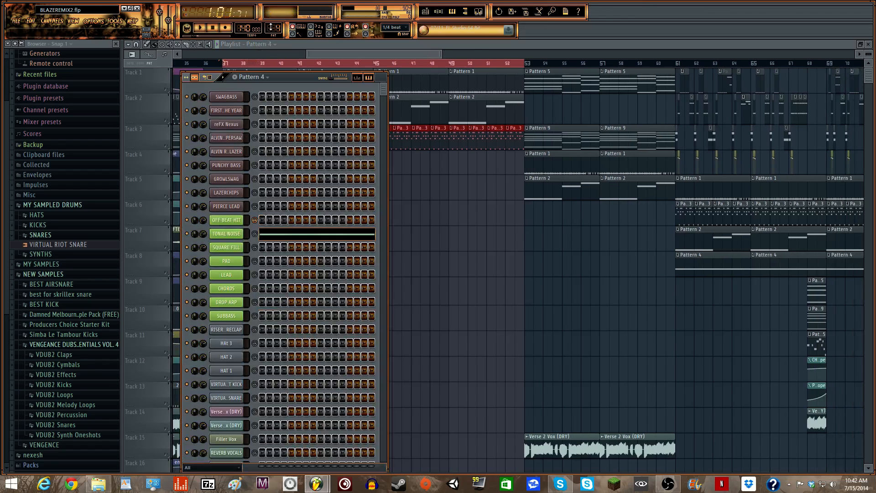
- Bring back the Pattern 4 channel rack and open TONAL NOISE's notes in the piano roll
drag(356, 55, 339, 54)
click(438, 11)
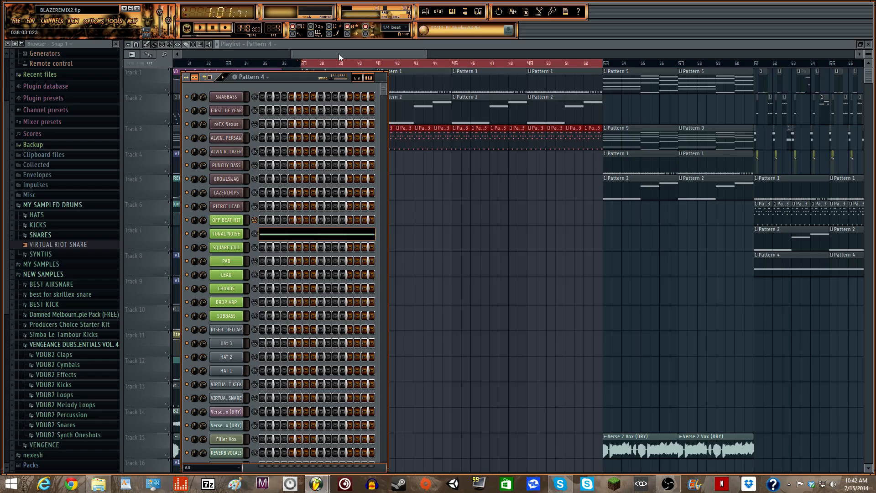
drag(298, 79, 304, 81)
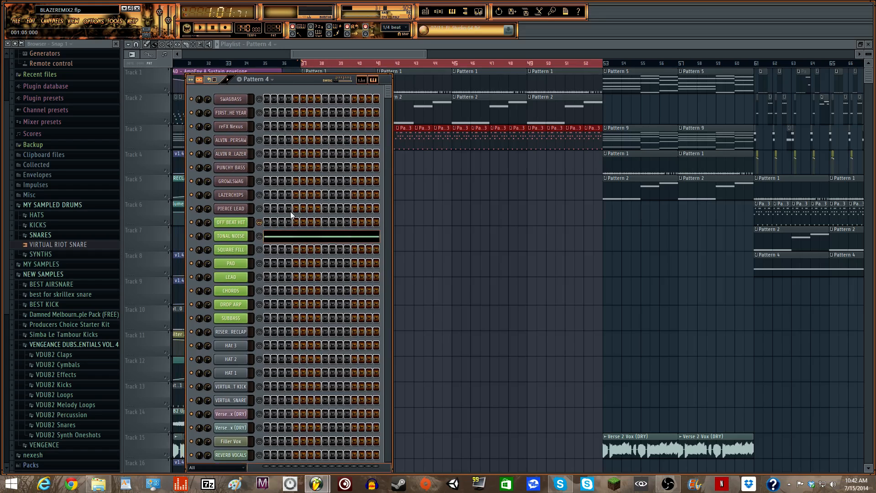
click(274, 237)
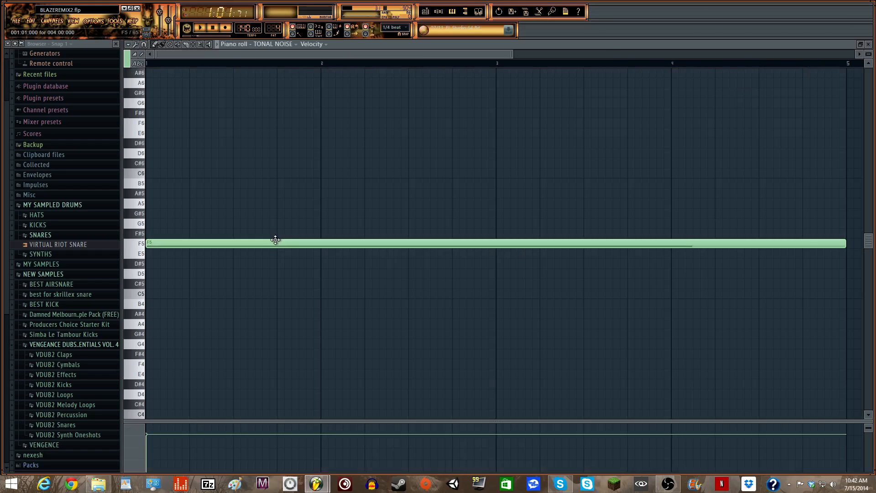
- Audition the sustained four-bar F5 note, then open TONAL NOISE's Massive synth
click(438, 17)
drag(512, 53, 679, 54)
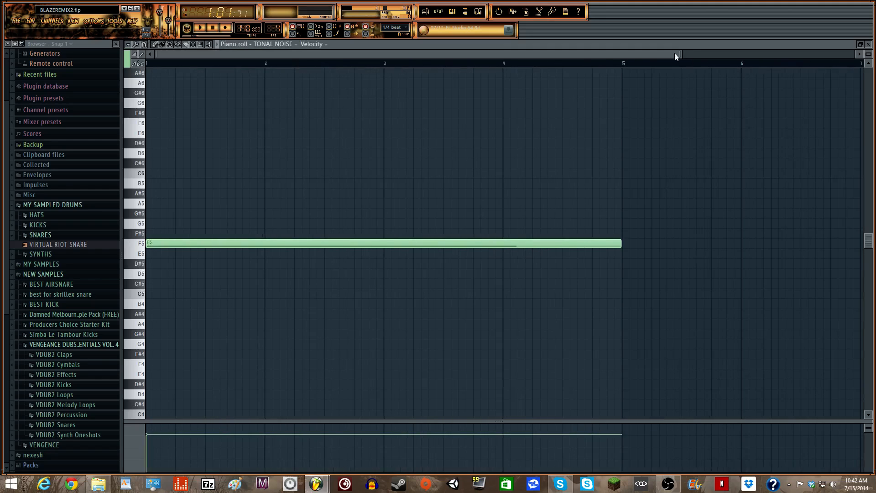
click(438, 12)
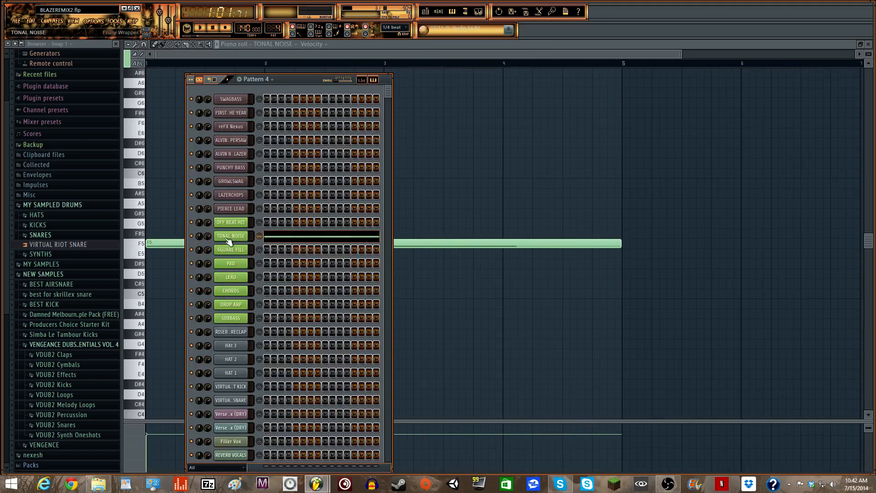
click(231, 56)
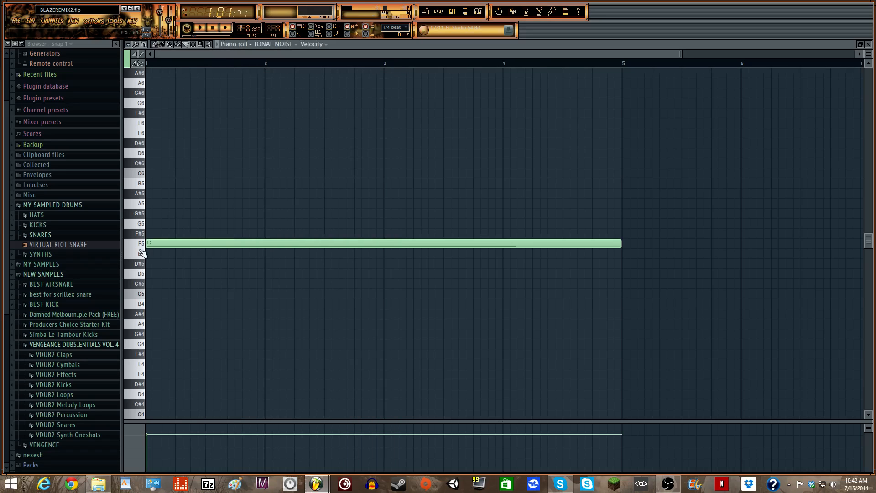
click(140, 245)
click(438, 12)
click(220, 237)
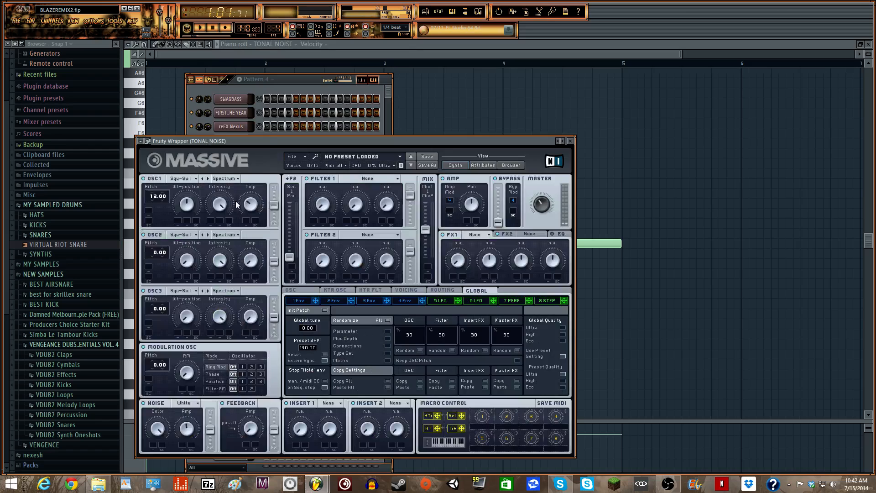
- Close the TONAL NOISE Massive window and its wrapper, then hide the channel rack
drag(269, 141, 307, 59)
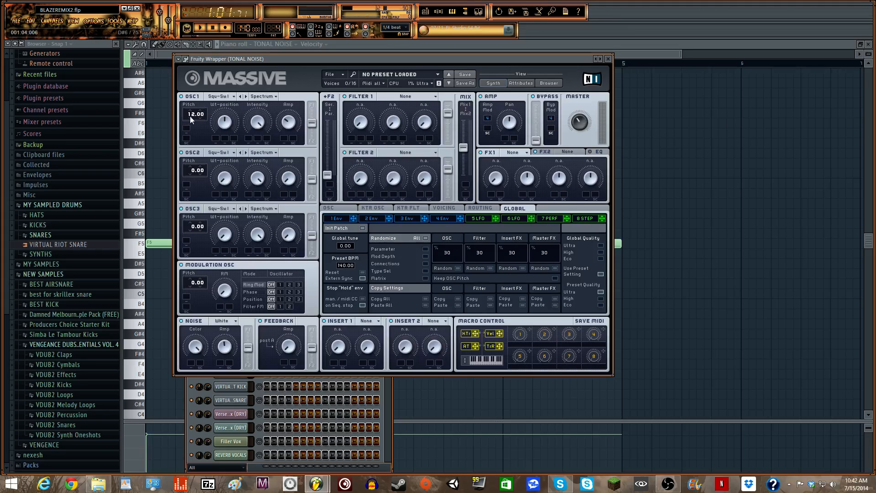
click(609, 59)
click(434, 157)
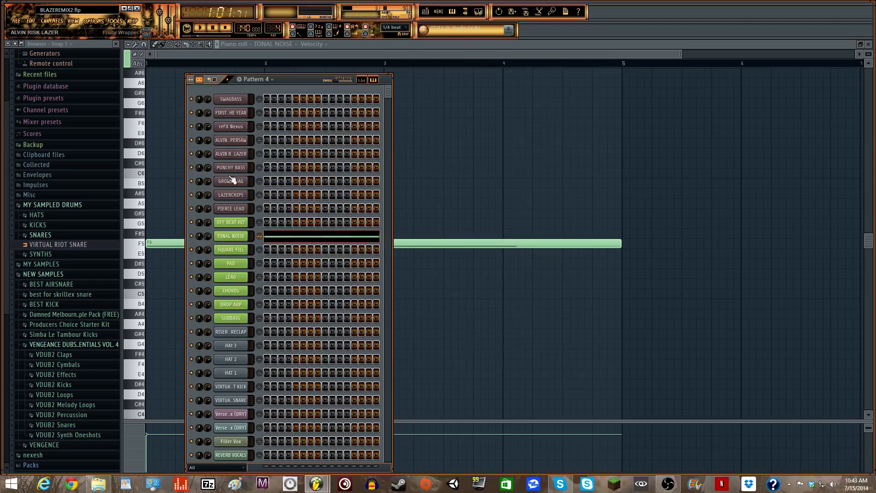
click(448, 13)
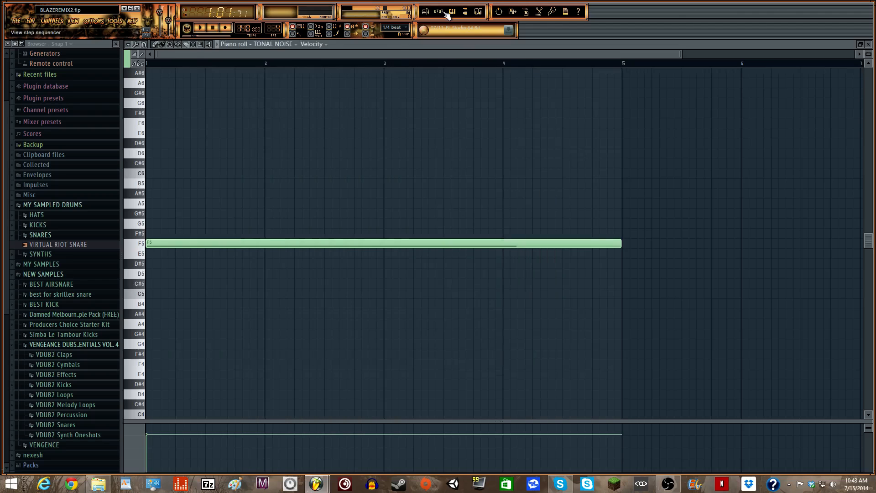
- Paint four Pattern 4 clips along Track 4 from bar 37 and audition them
click(430, 13)
drag(316, 166, 548, 155)
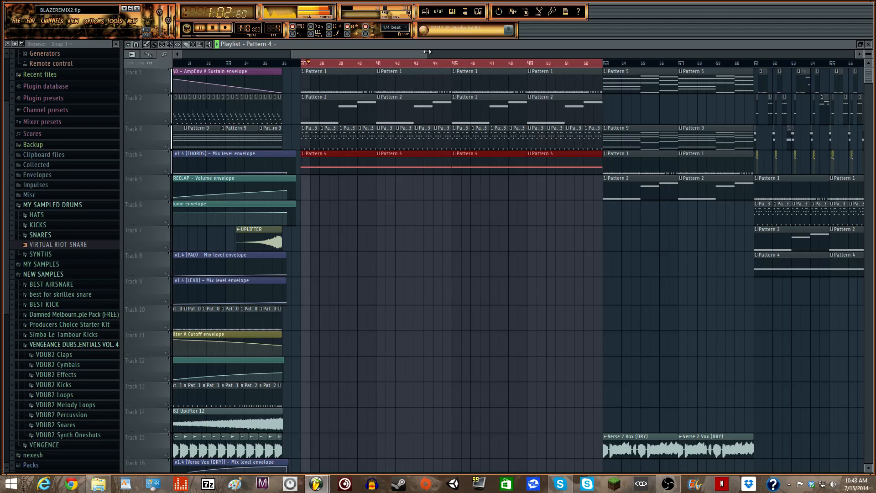
drag(426, 52, 394, 56)
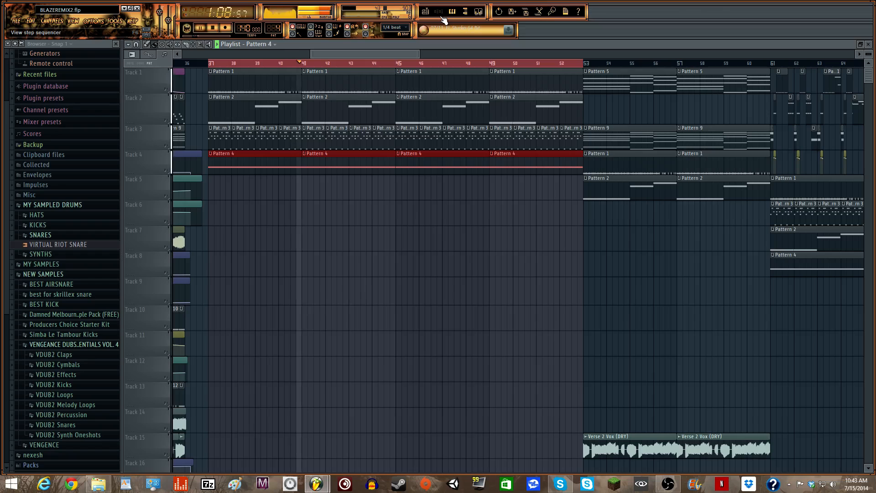
key(space)
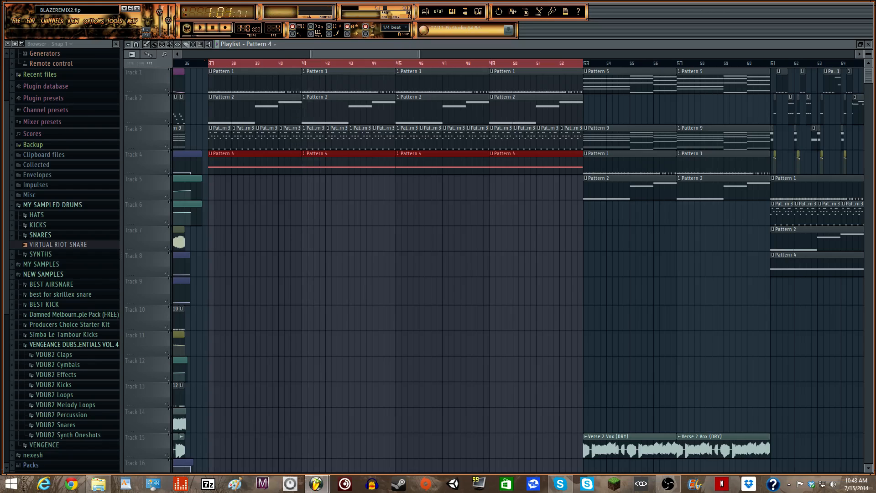
key(F6)
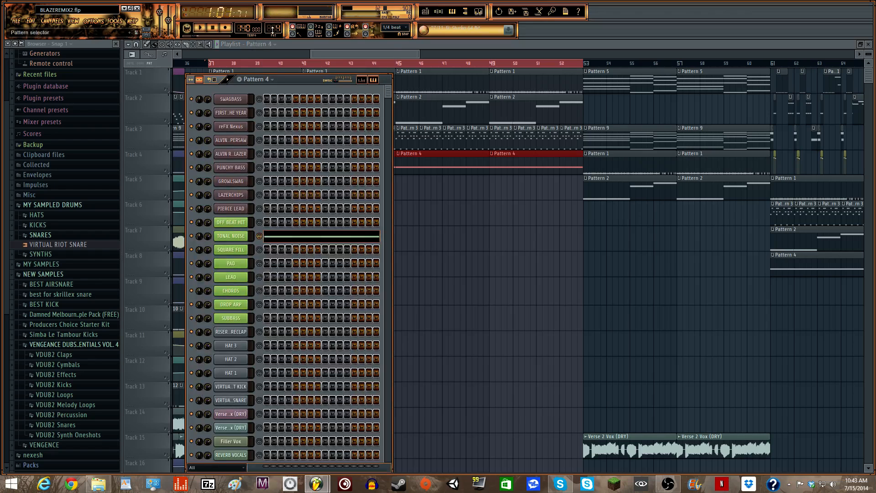
scroll(272, 29, up, 1)
- Audition Pattern 14 and Pattern 18 by cycling through the pattern selector
scroll(273, 29, up, 1)
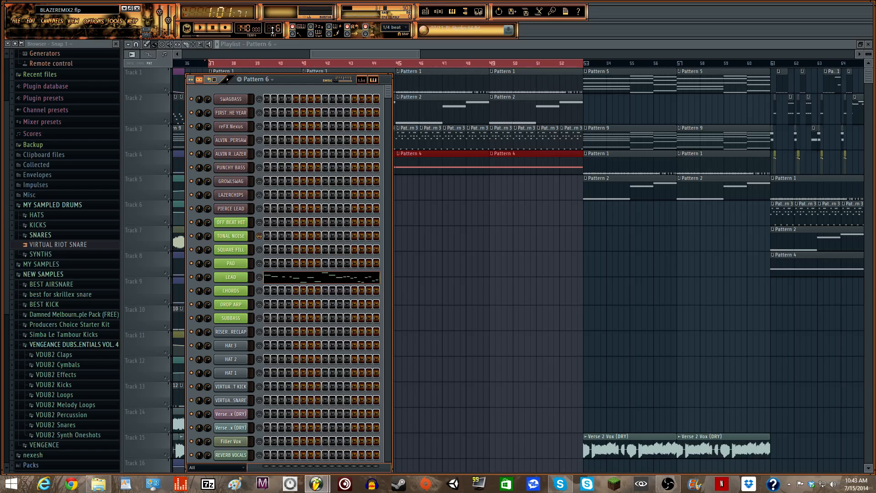
scroll(272, 29, up, 9)
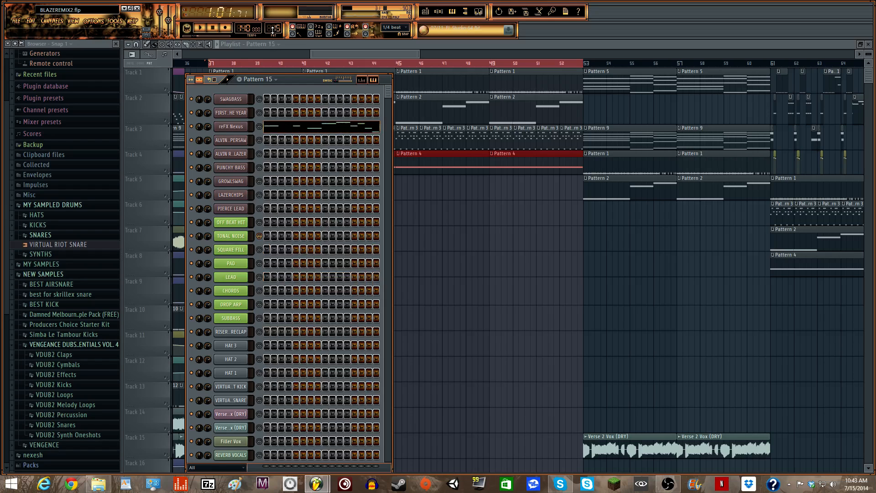
scroll(272, 29, down, 1)
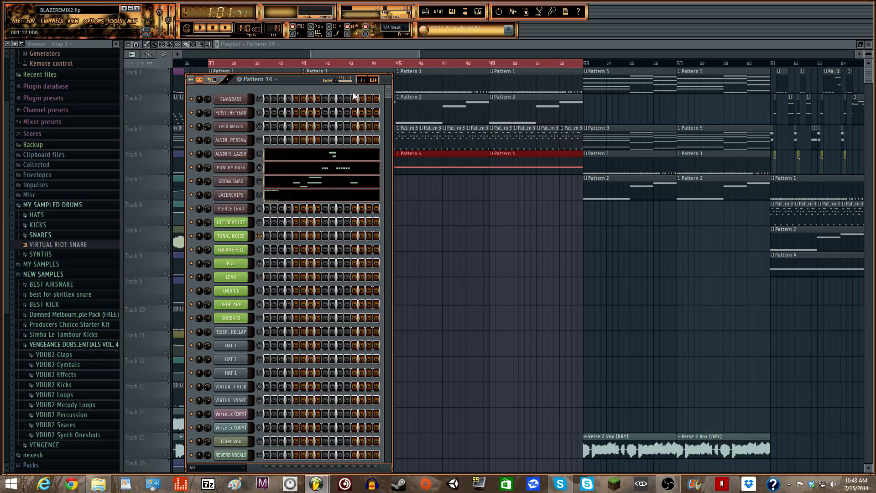
key(space)
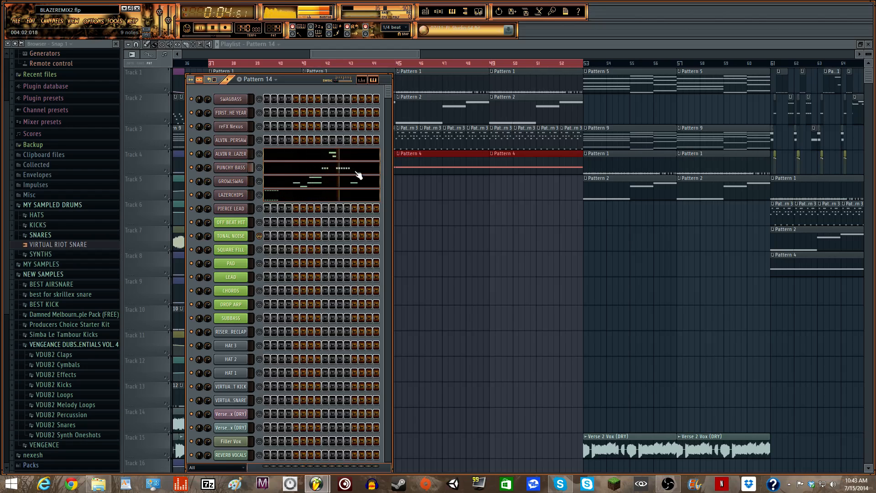
key(space)
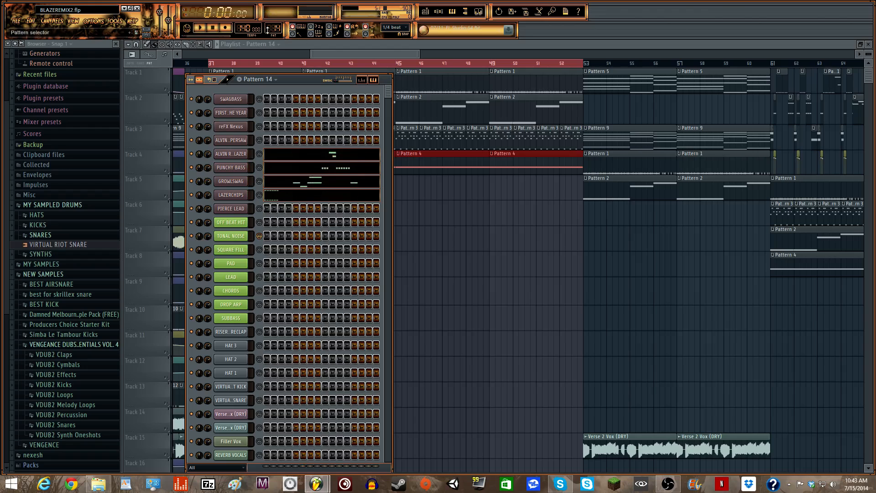
scroll(280, 27, up, 1)
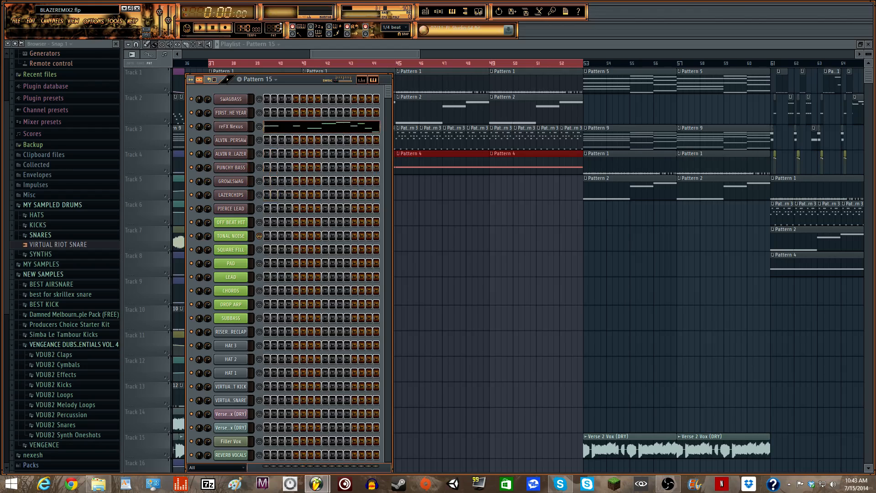
scroll(280, 27, down, 1)
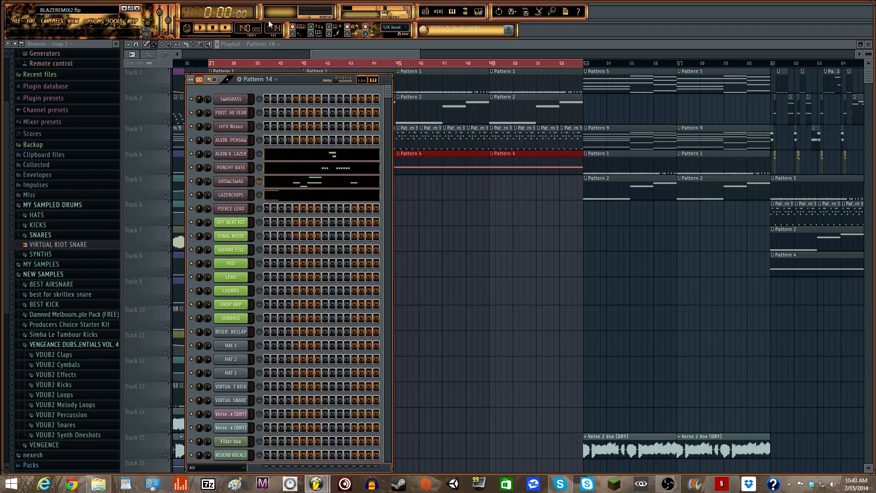
scroll(271, 22, up, 1)
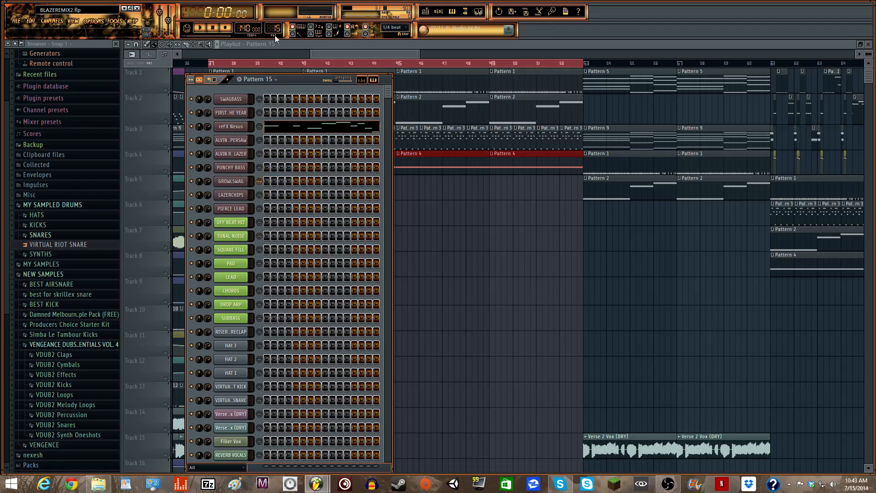
scroll(274, 28, up, 3)
scroll(273, 28, up, 1)
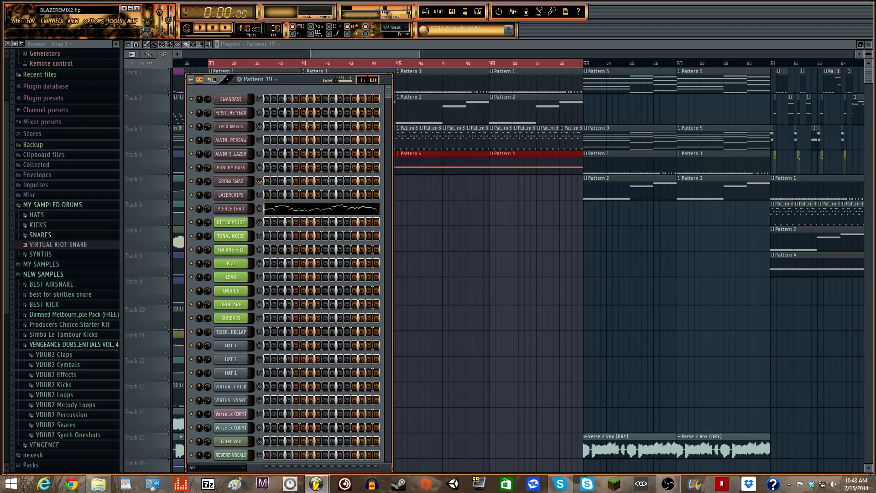
scroll(272, 28, down, 1)
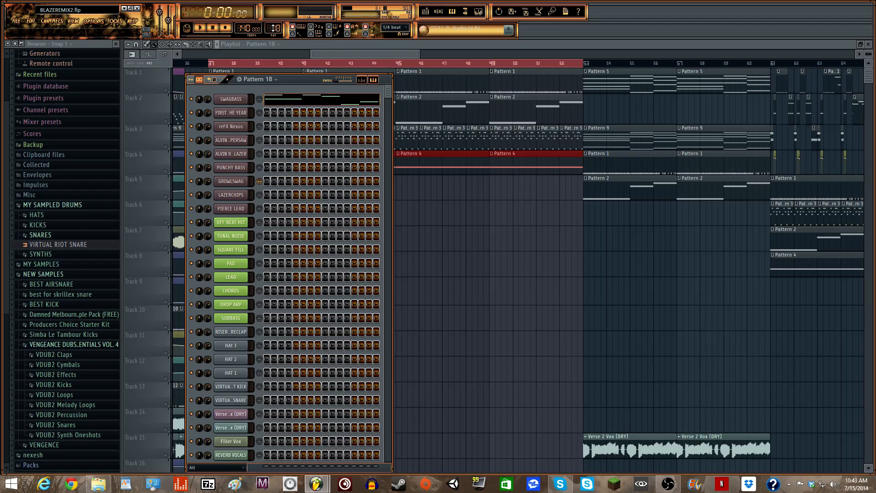
click(199, 27)
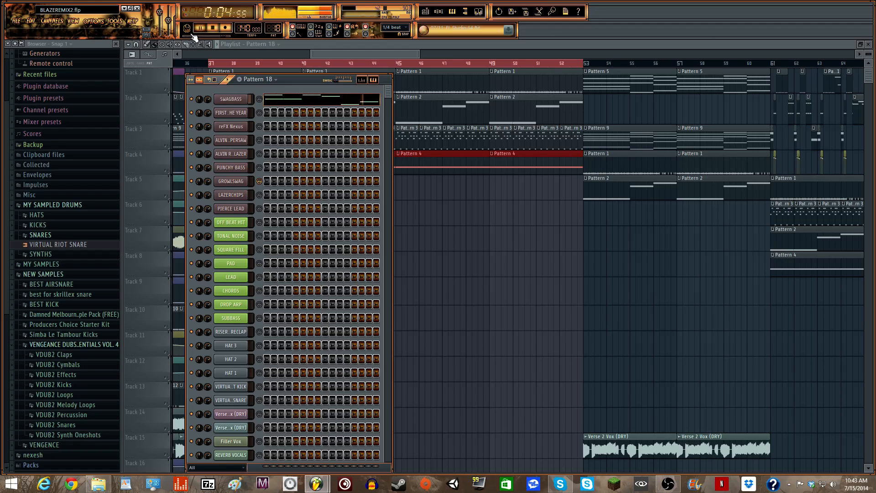
click(199, 28)
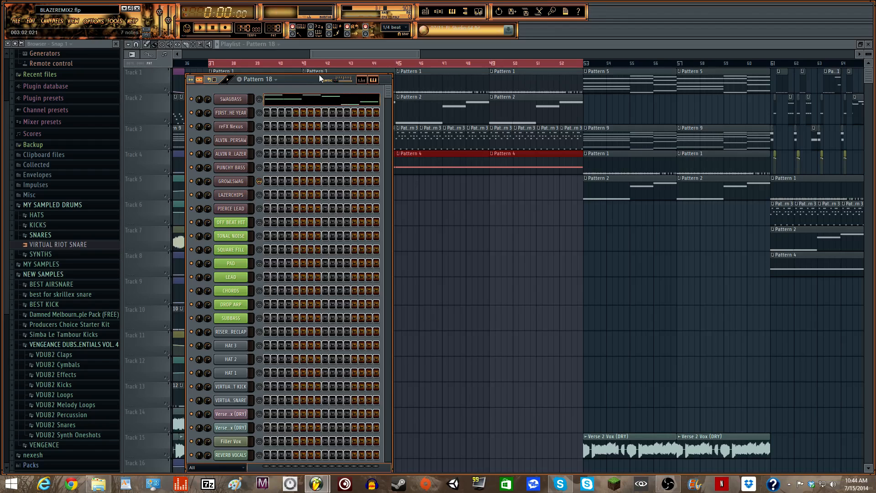
- Preview further patterns, including Pattern 17, to compare them
scroll(272, 29, up, 1)
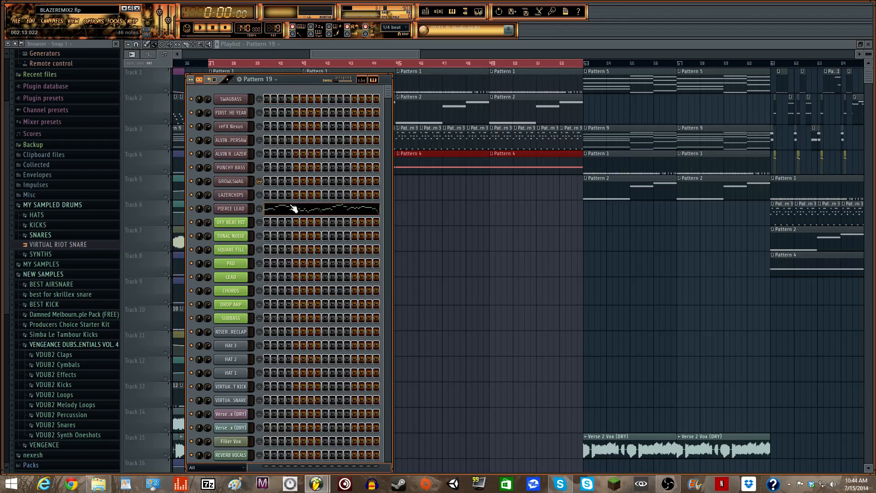
scroll(272, 28, up, 1)
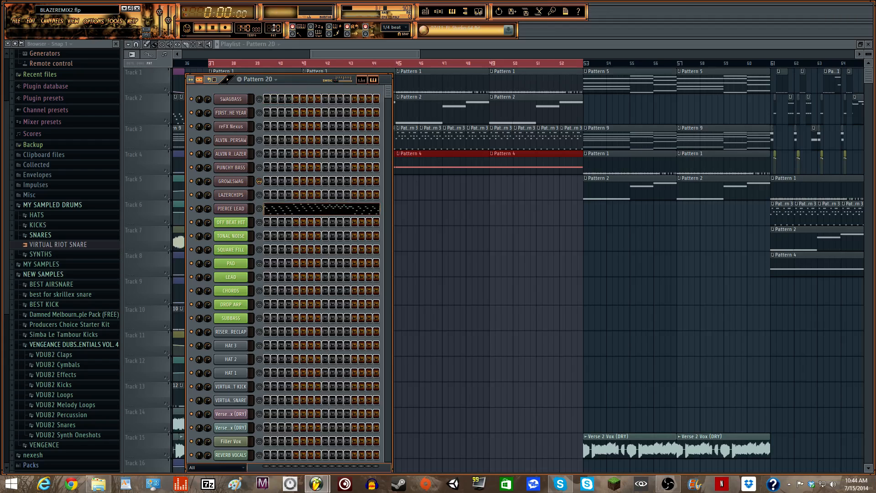
scroll(273, 28, up, 1)
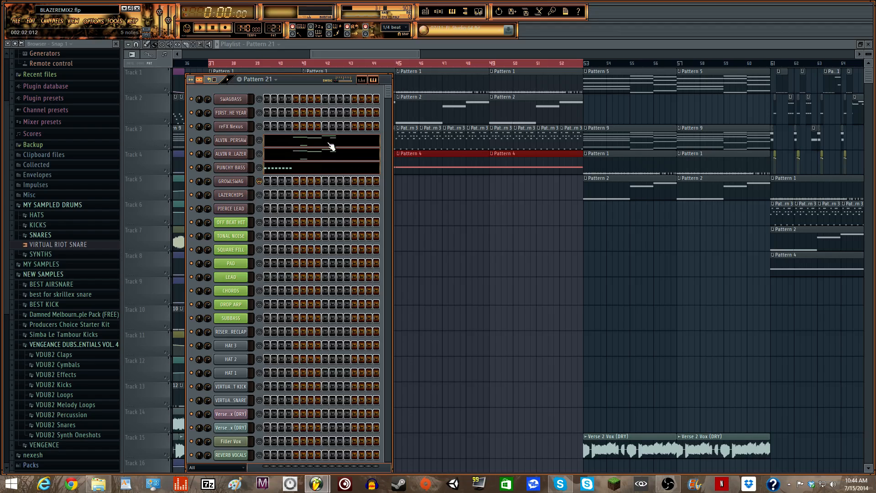
key(space)
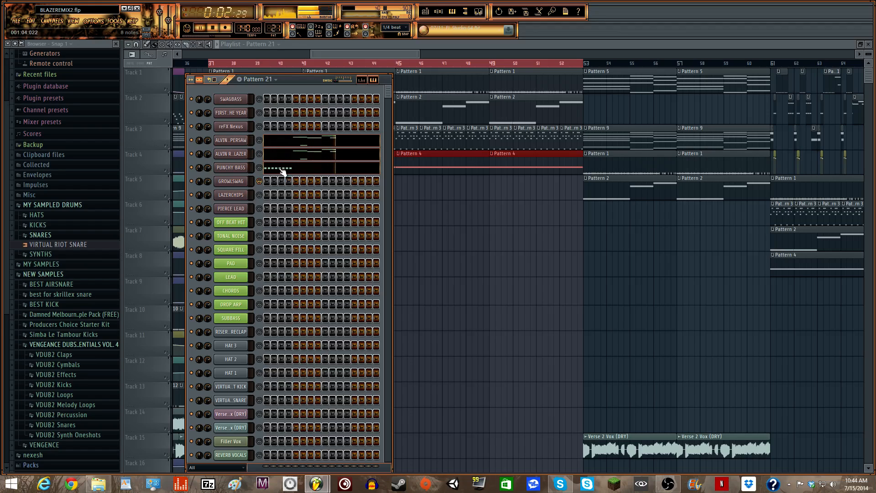
key(space)
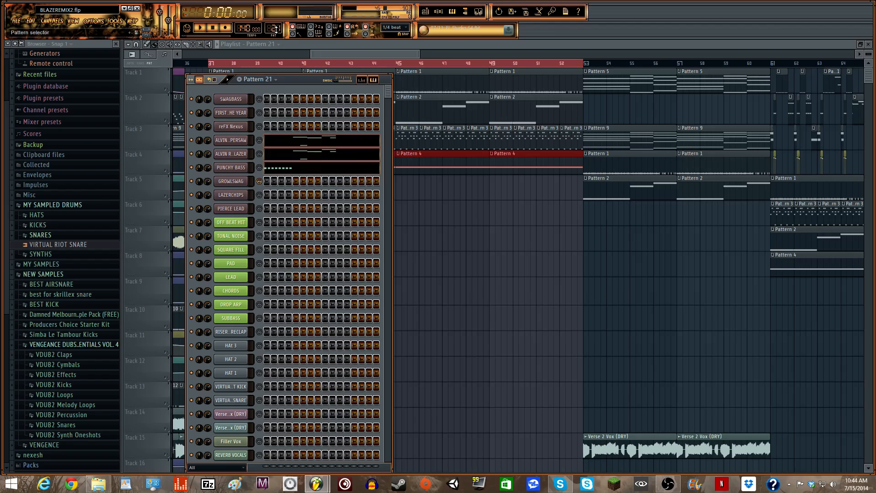
scroll(275, 30, up, 1)
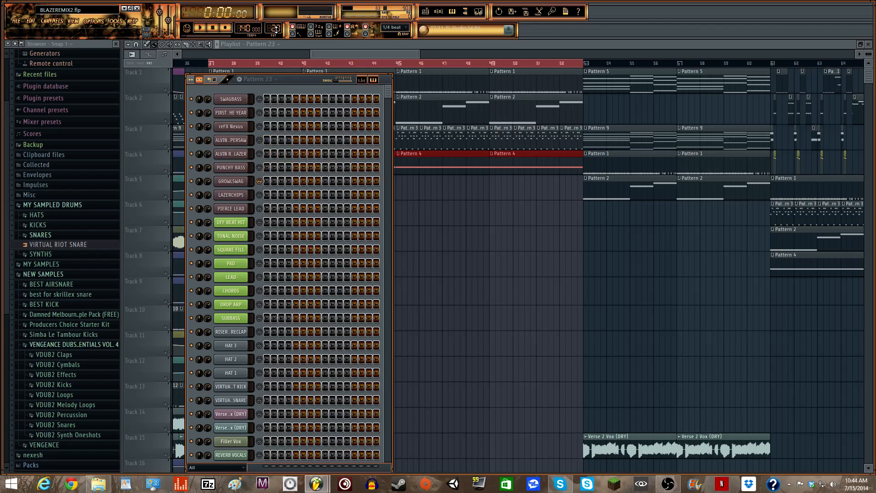
scroll(275, 29, down, 8)
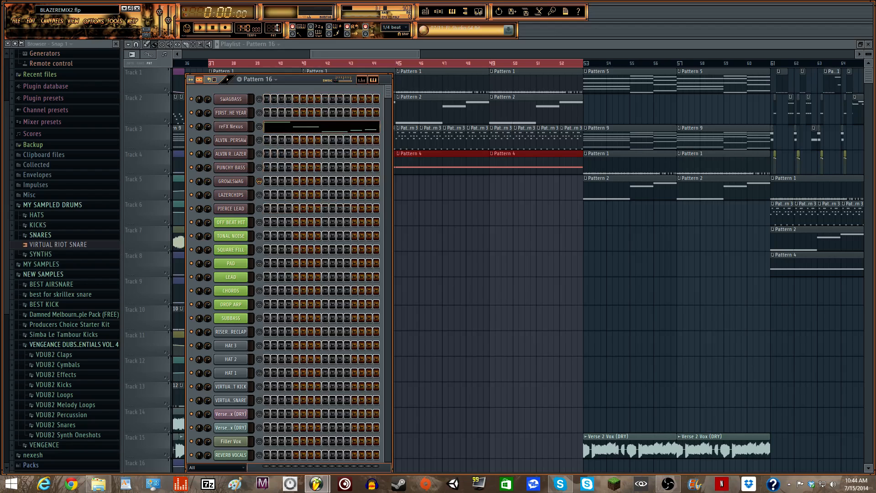
scroll(276, 27, down, 2)
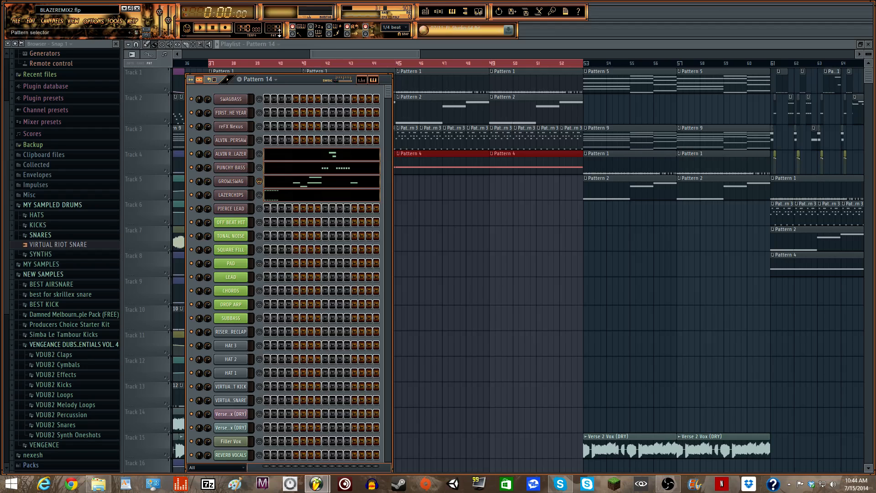
scroll(279, 32, up, 1)
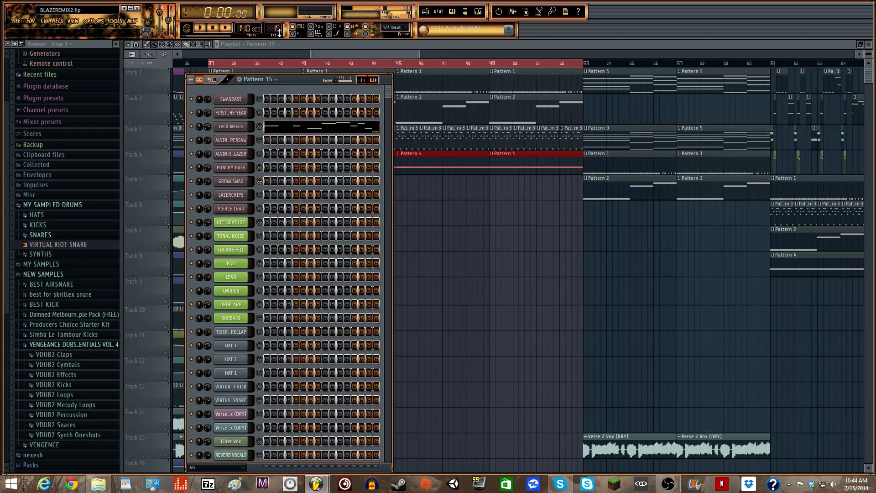
scroll(280, 30, up, 1)
scroll(278, 29, up, 2)
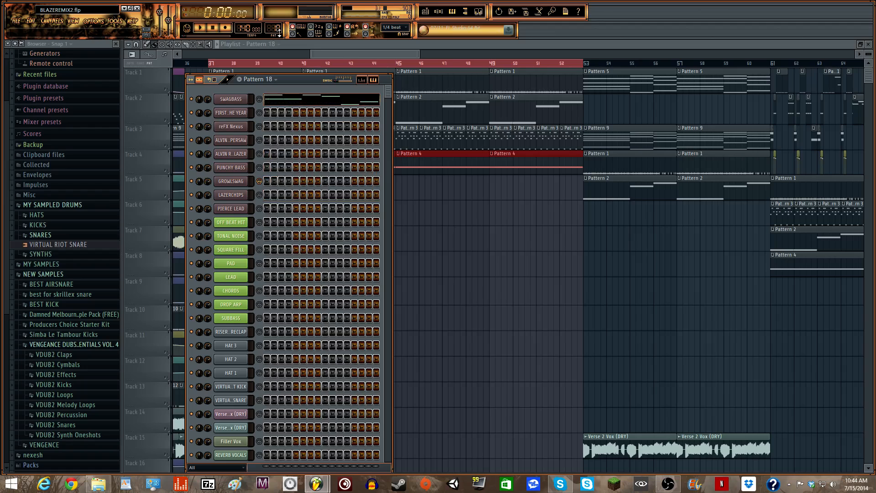
scroll(279, 32, down, 1)
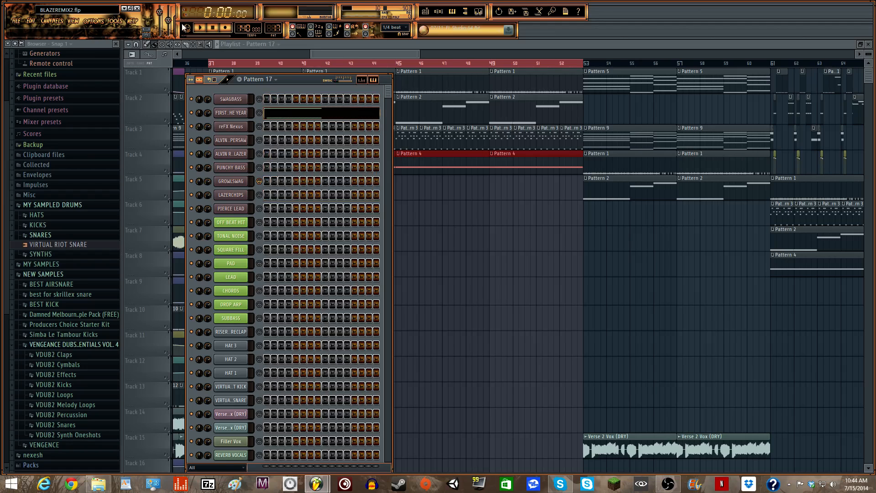
key(space)
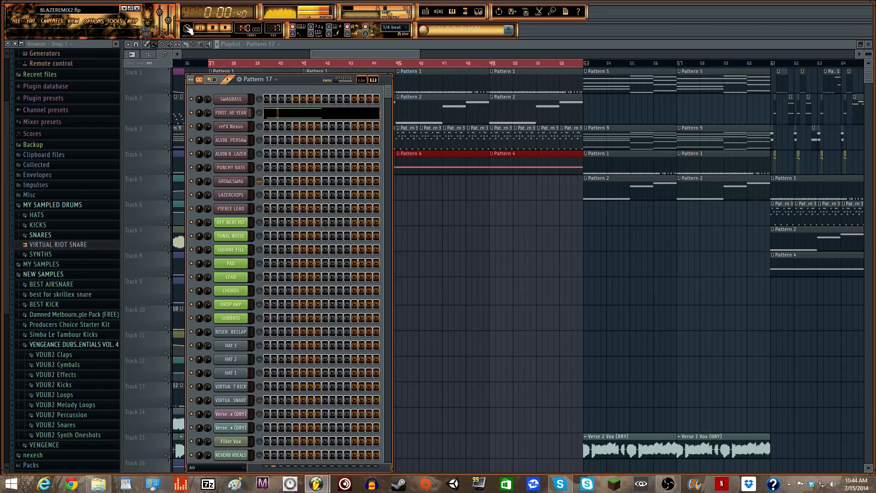
key(space)
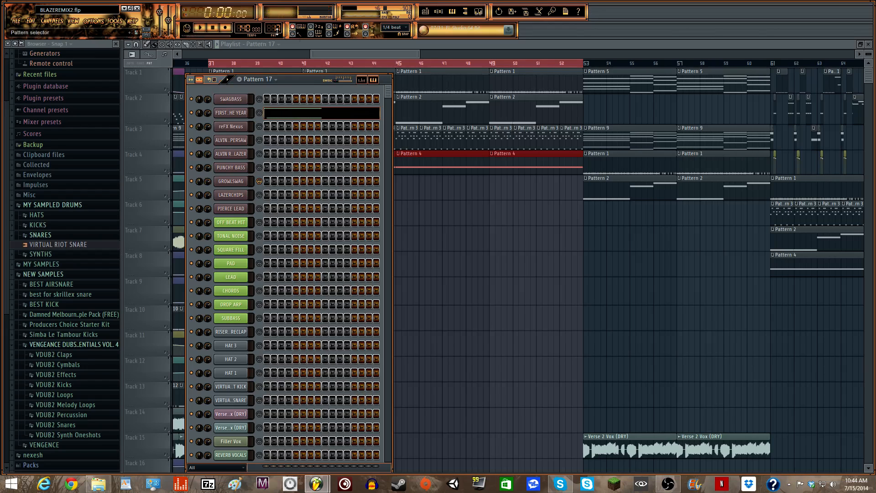
- Place a Pattern 18 clip on Track 5 at bar 37
scroll(276, 31, up, 1)
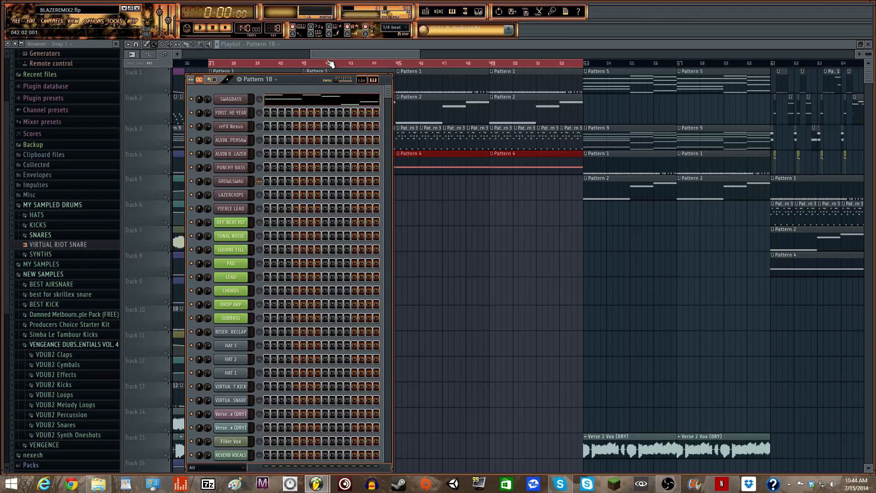
key(F6)
drag(239, 200, 213, 185)
- Shorten the Pattern 18 clip to a sliver, solo Track 5 and play from bar 37
click(211, 64)
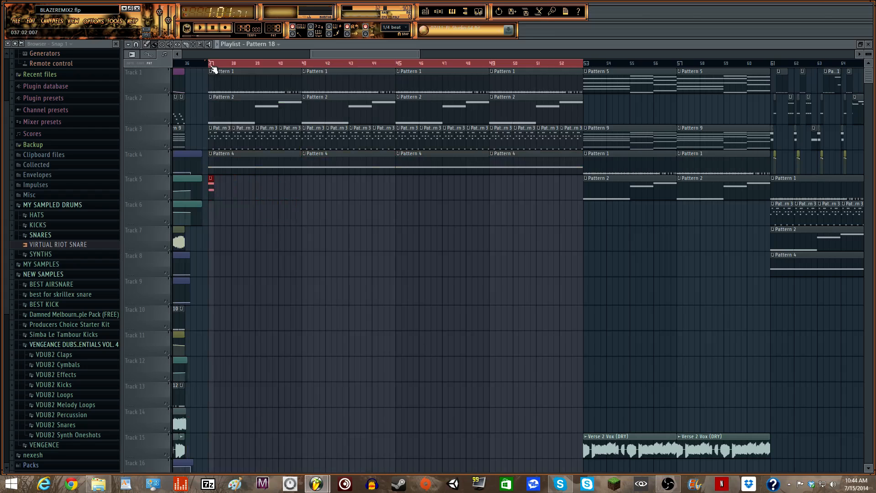
drag(421, 54, 320, 54)
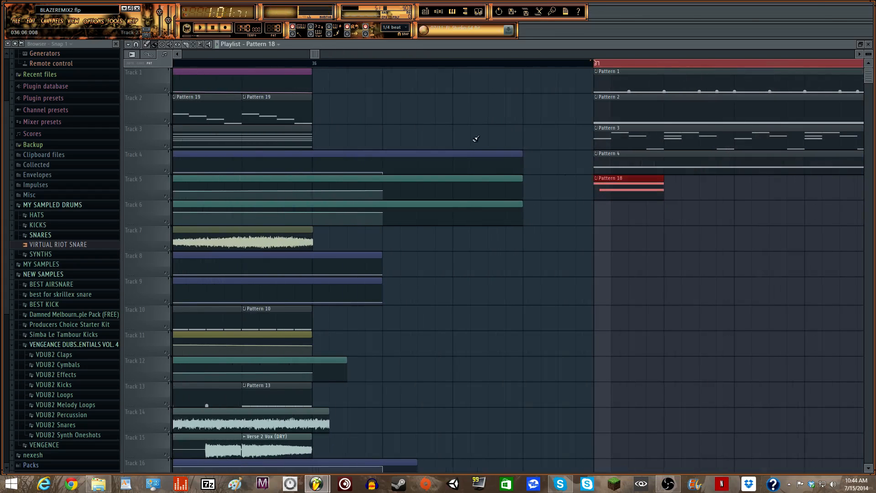
drag(640, 194, 625, 194)
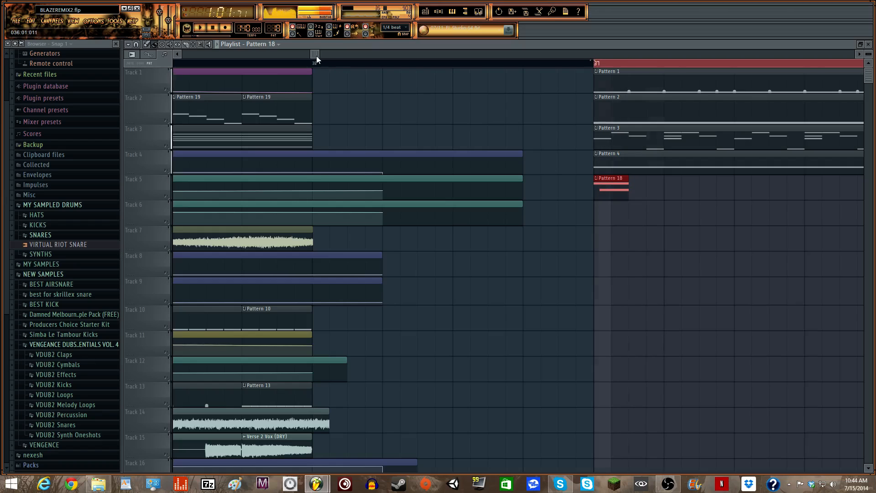
drag(315, 55, 346, 55)
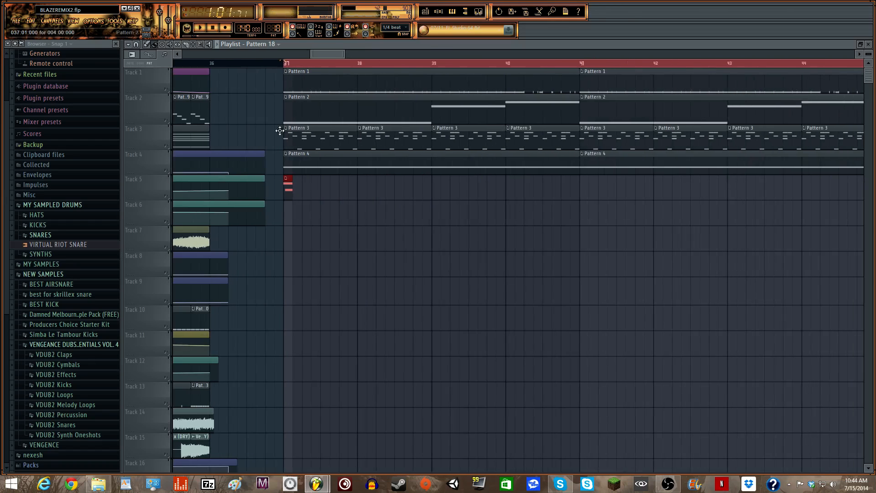
right_click(166, 191)
key(space)
key(space)
click(440, 12)
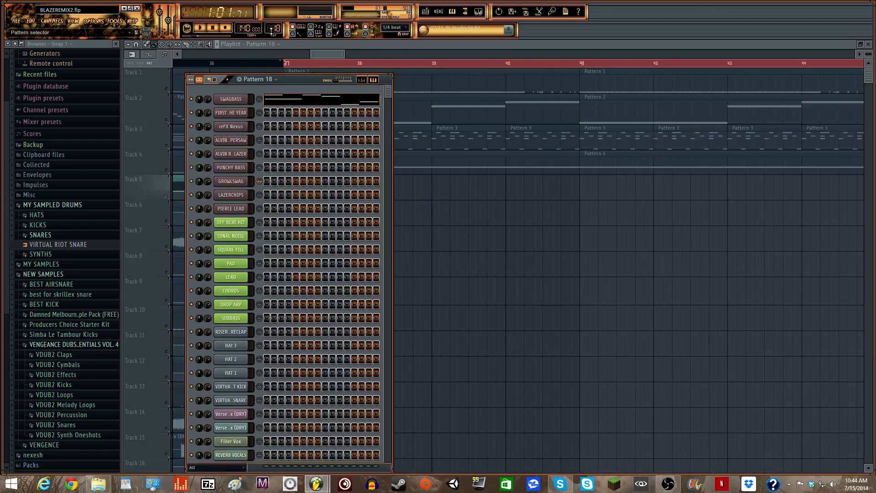
- Check Pattern 14's GROWLSWAG notes and paint a short Pattern 14 hit on Track 5
scroll(271, 29, down, 1)
scroll(271, 29, down, 2)
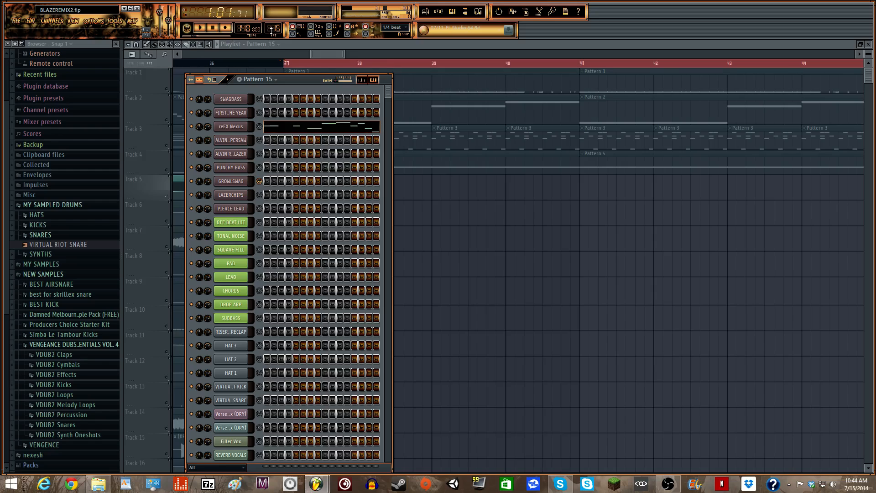
scroll(271, 29, down, 1)
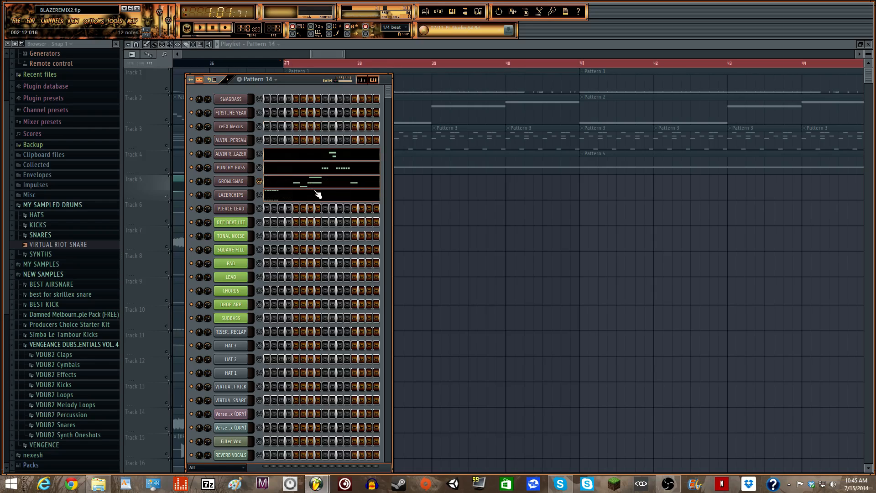
click(288, 185)
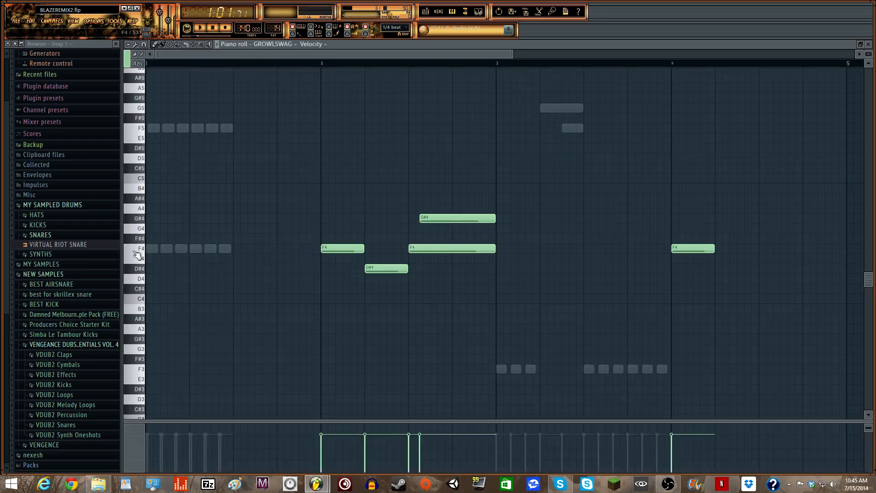
click(425, 11)
click(324, 194)
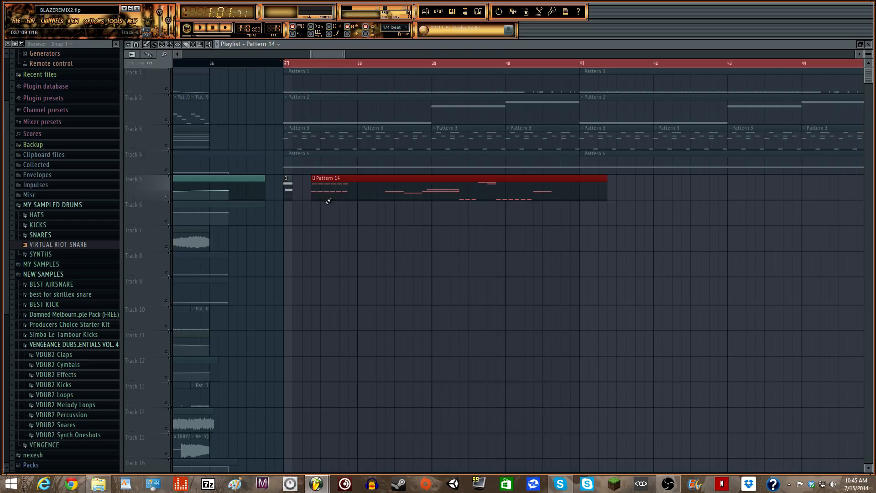
mouse_move(314, 191)
mouse_down()
mouse_move(416, 190)
mouse_move(311, 187)
mouse_up()
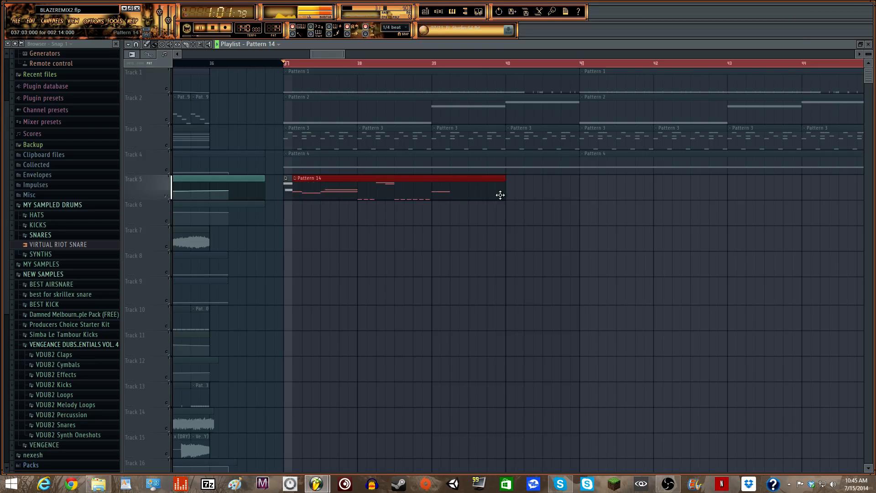
drag(504, 194, 301, 201)
- Set the song position to bar 37 beat 3
drag(344, 55, 552, 56)
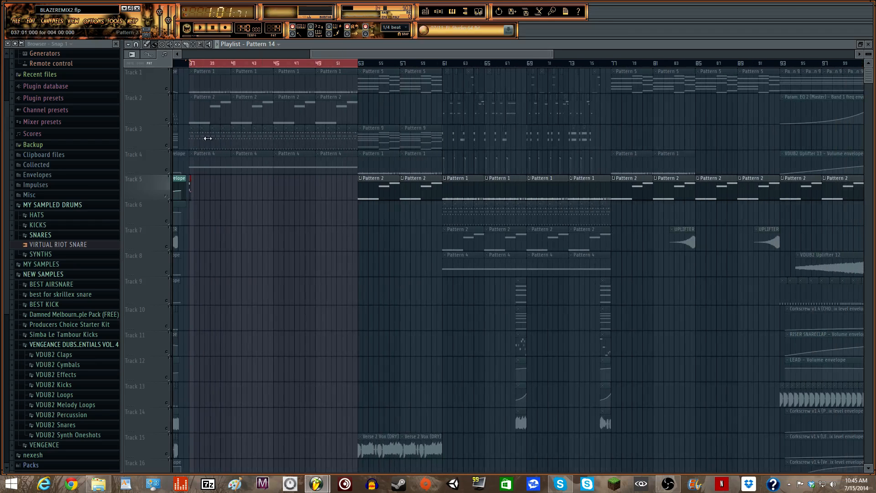
drag(551, 53, 322, 70)
click(317, 65)
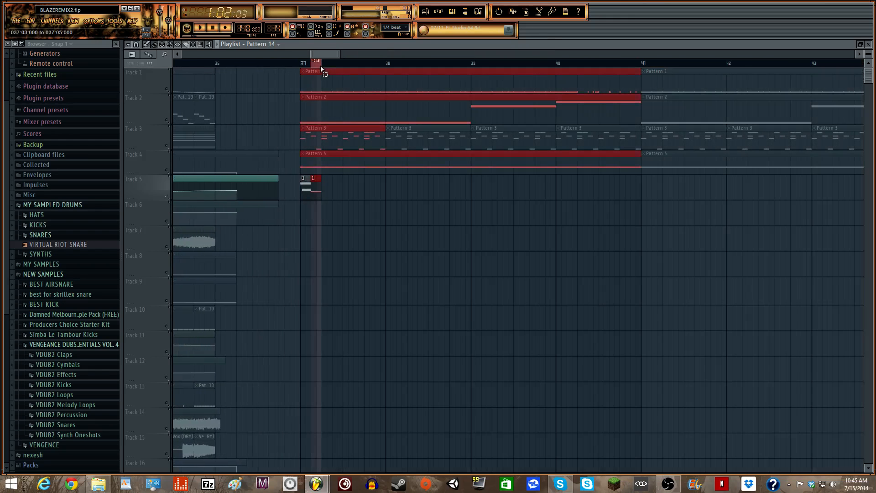
- Create an automation clip for GROWLSWAG's WUB parameter and unmute Track 6
click(438, 12)
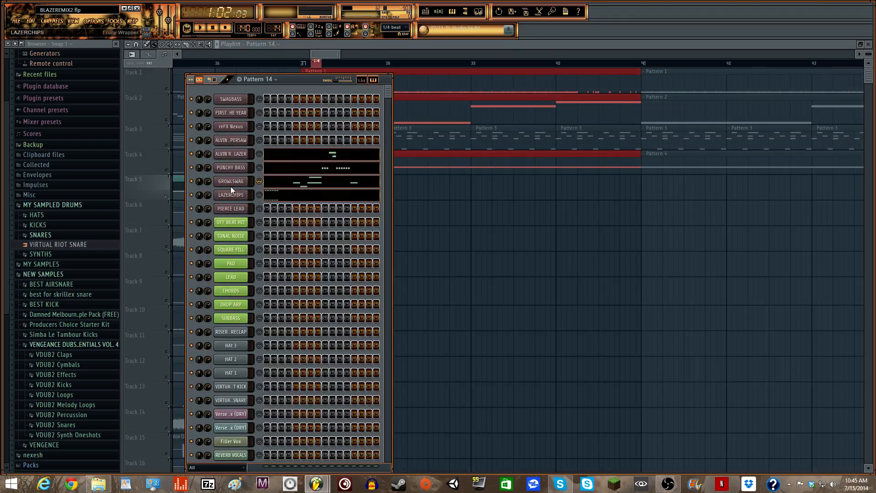
click(249, 180)
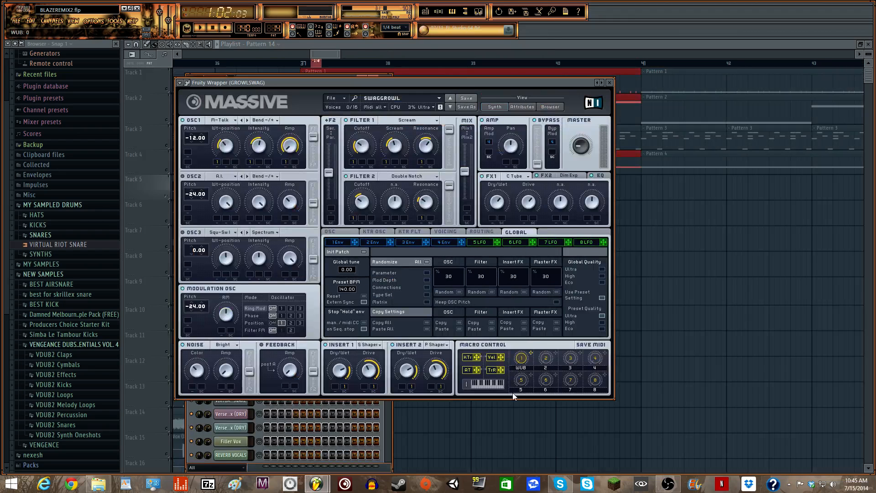
click(180, 82)
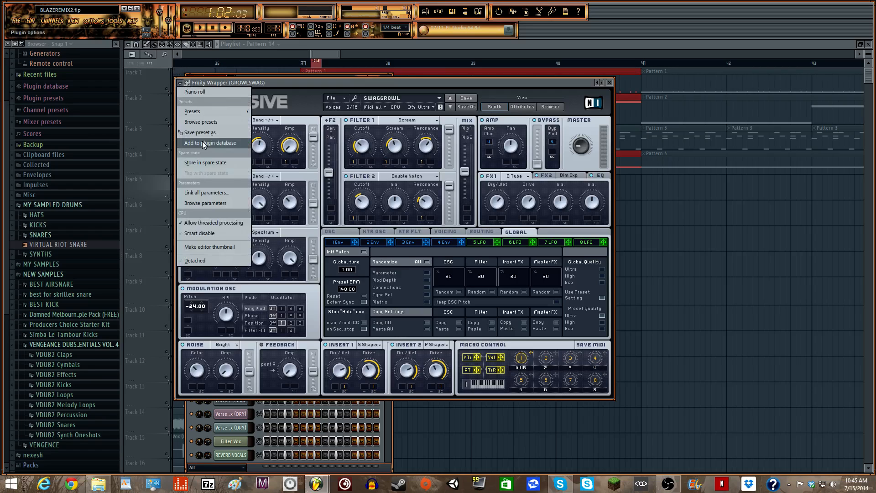
click(205, 203)
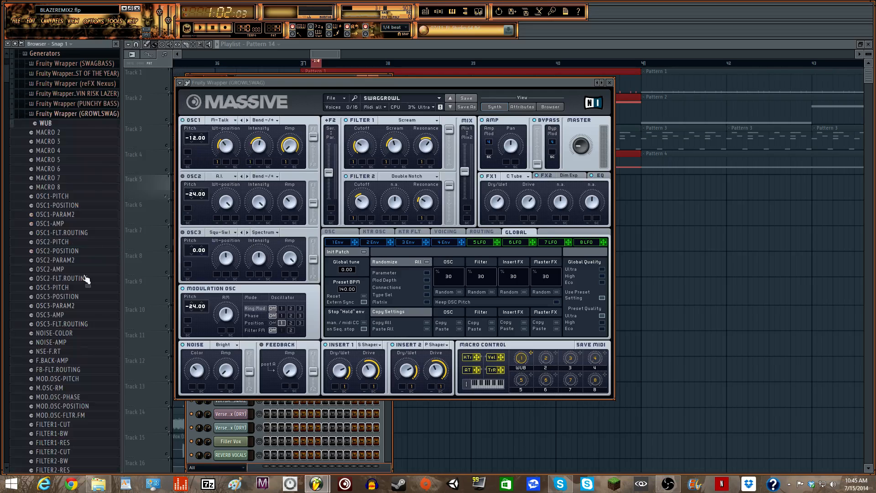
right_click(65, 122)
click(96, 171)
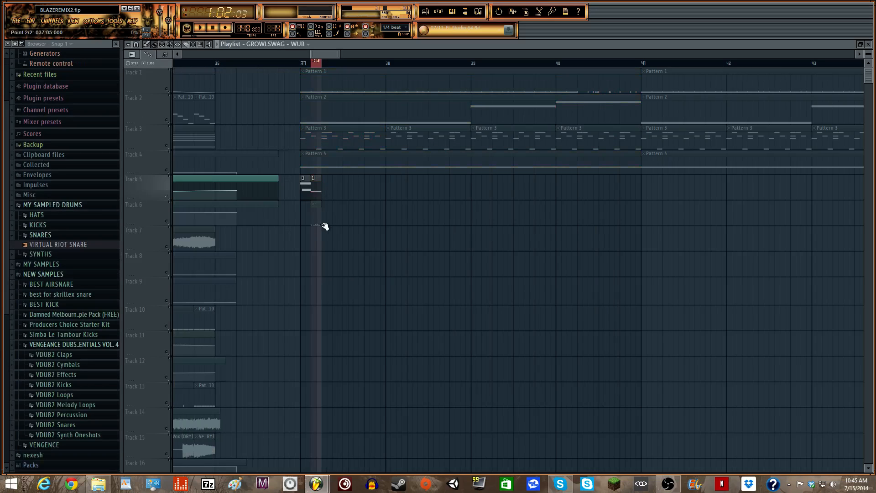
click(168, 222)
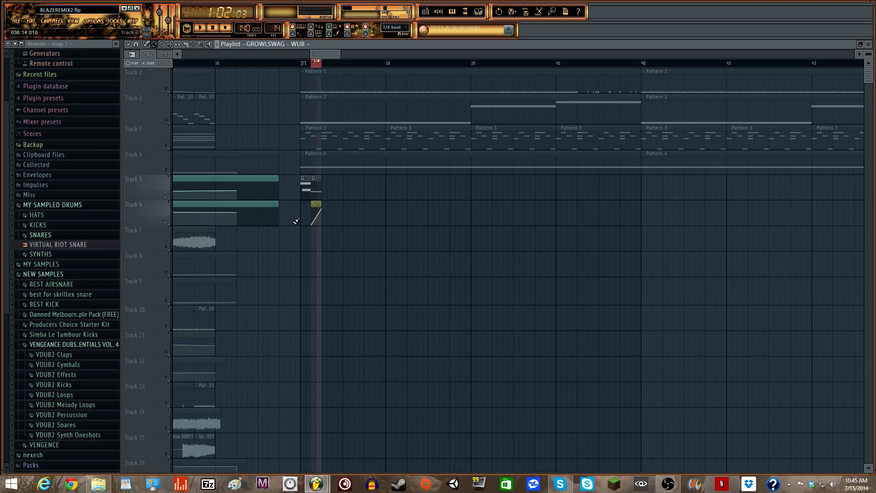
- Shape the WUB automation into a top-to-bottom sweep with higher tension, then unsolo all tracks
click(314, 68)
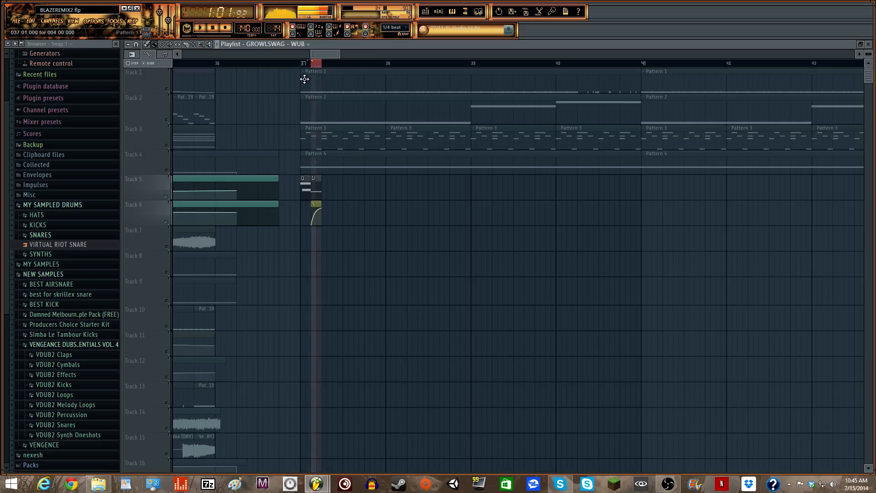
drag(319, 67, 301, 67)
key(space)
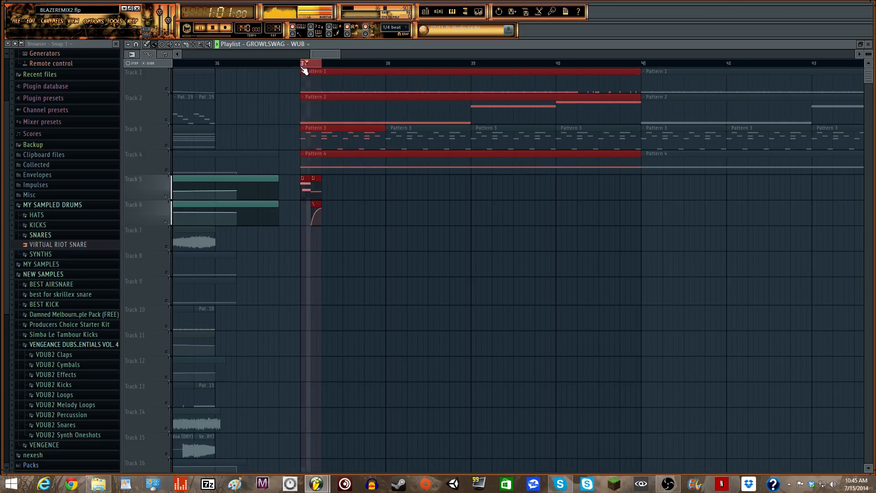
key(space)
drag(312, 224, 317, 206)
key(space)
key(space)
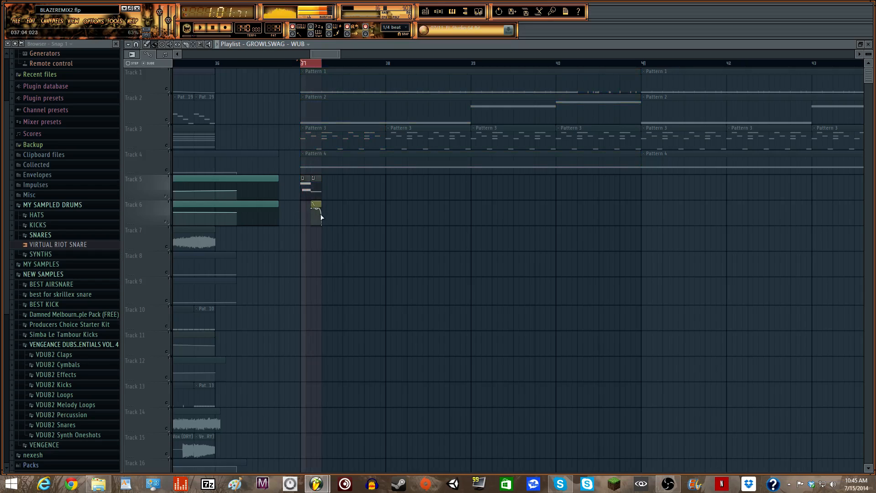
click(302, 64)
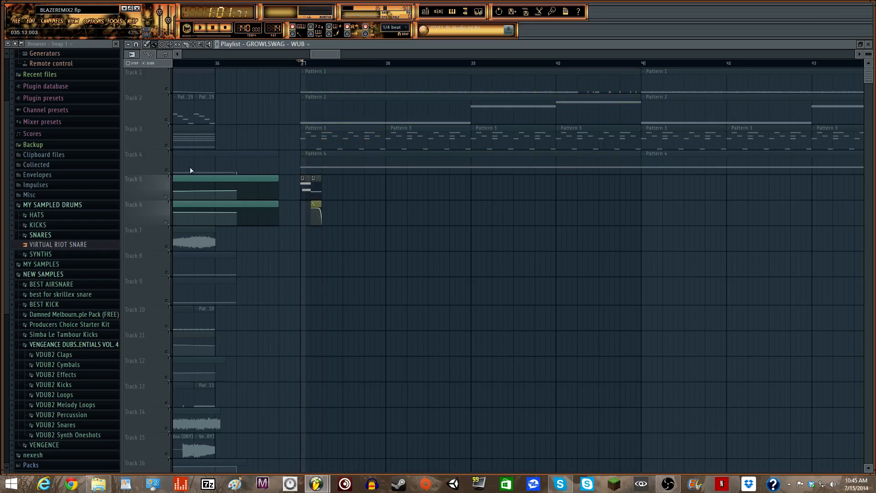
right_click(171, 200)
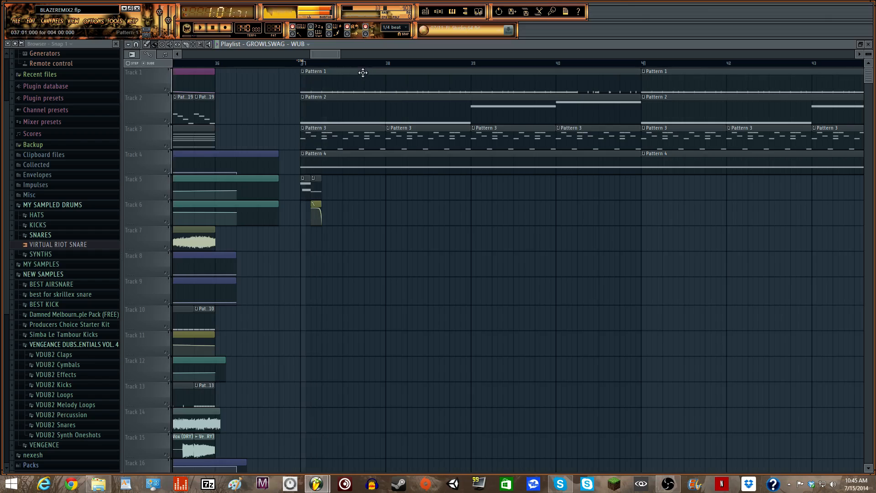
- Move the step sequencer aside and select the bar 37 clips on tracks 1–6
click(438, 13)
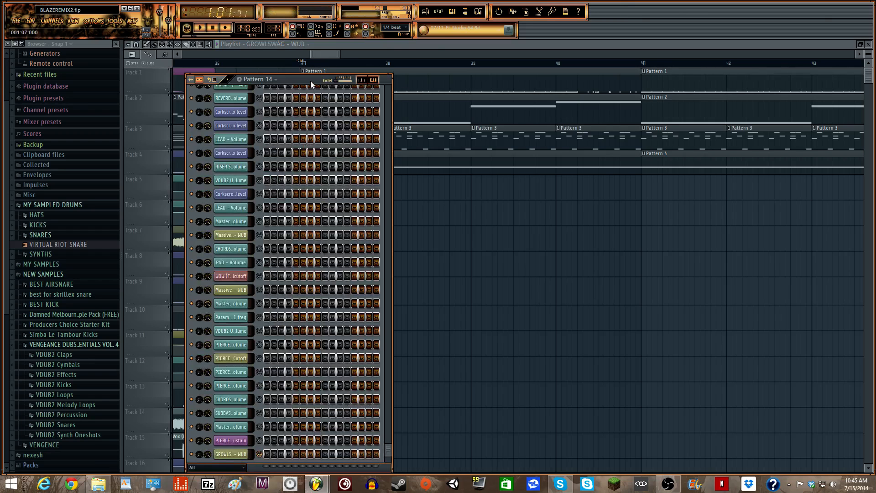
drag(310, 80, 305, 284)
drag(338, 54, 332, 54)
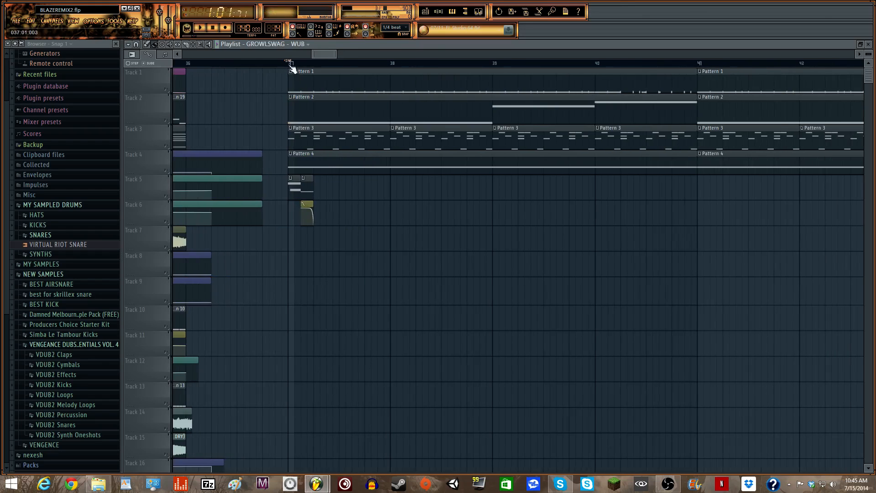
drag(289, 64, 314, 64)
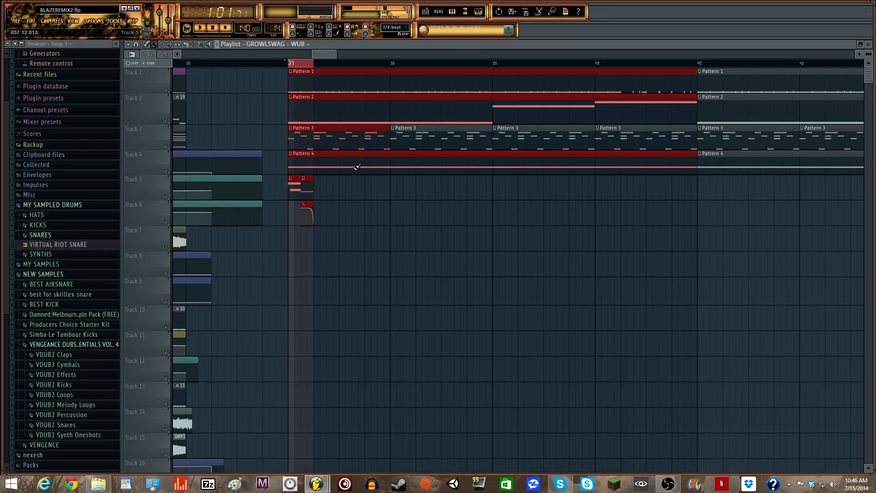
drag(313, 64, 388, 65)
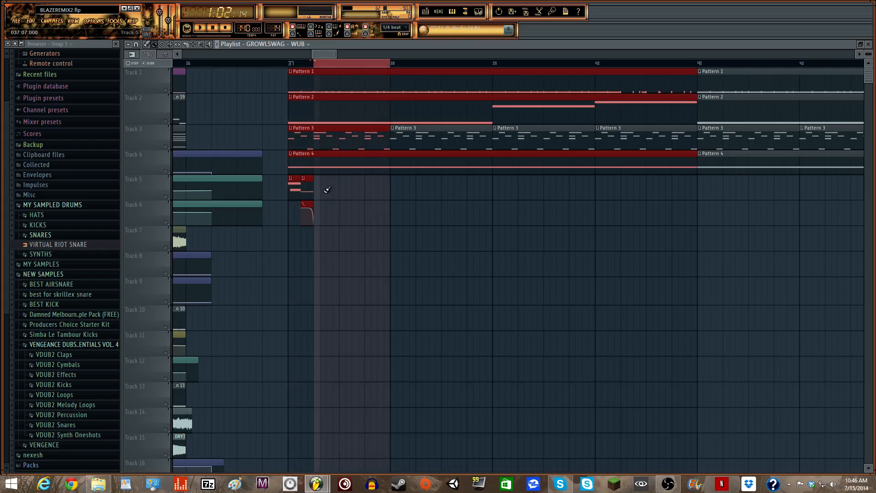
- Paint and then delete extra automation clips on Track 5, returning playback to bar 37
drag(321, 190, 378, 189)
right_click(376, 191)
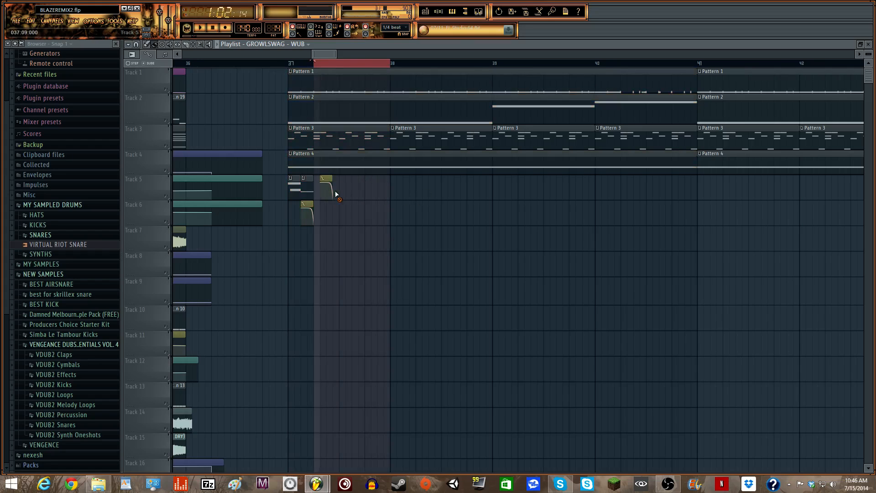
click(440, 12)
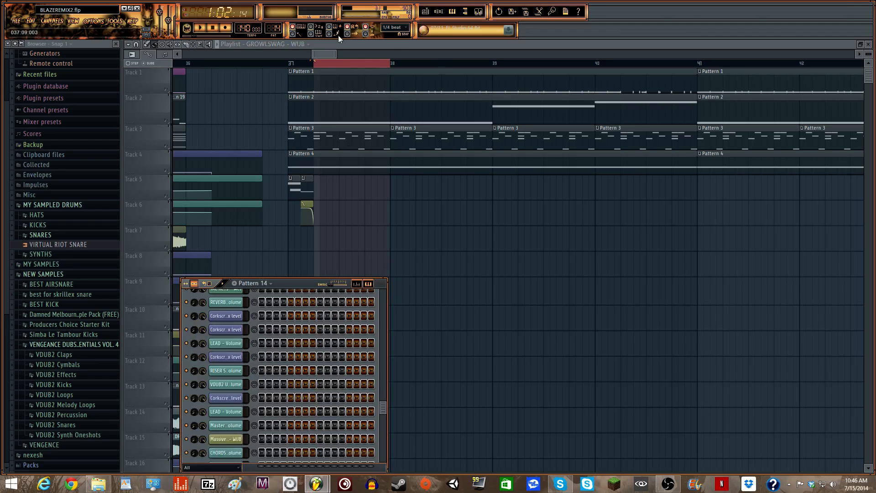
click(291, 66)
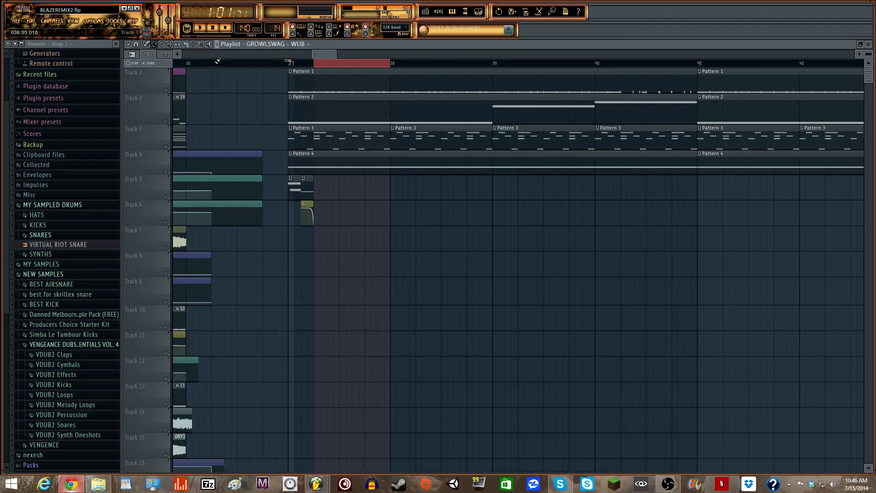
click(71, 483)
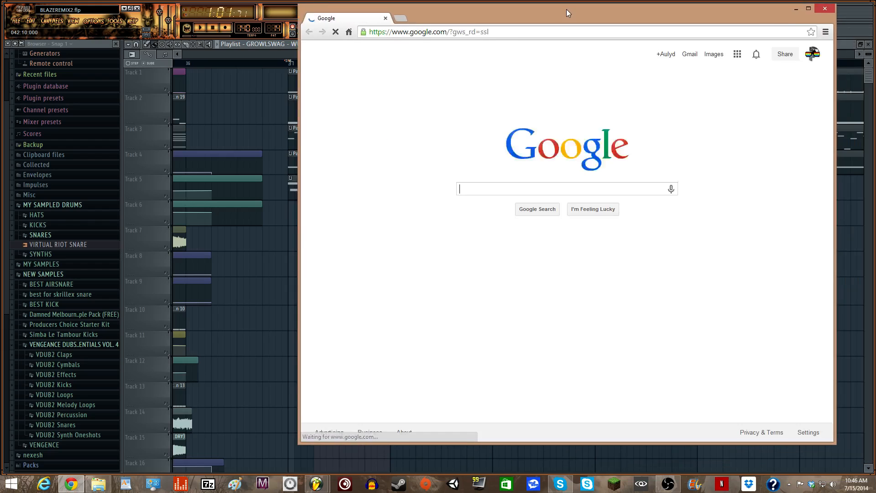
- Go to SoundCloud, search 'barely' and open the suggested artist profile
double_click(565, 9)
click(494, 15)
text(sound)
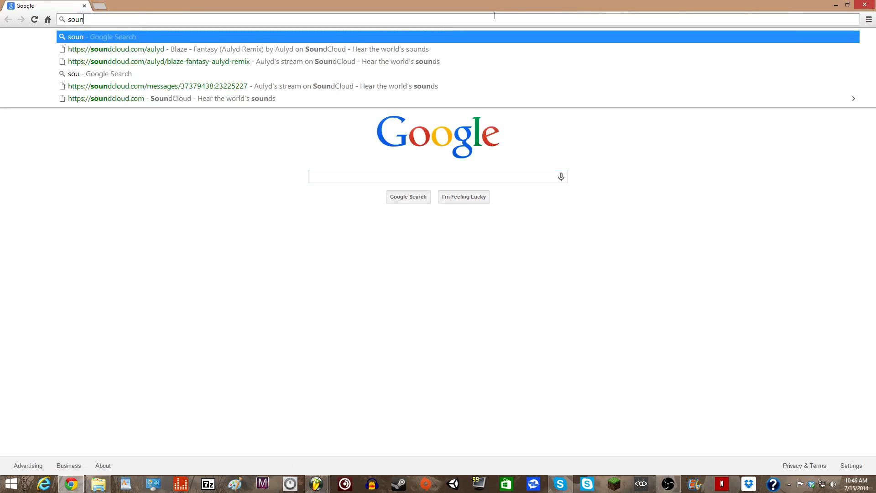
key(Return)
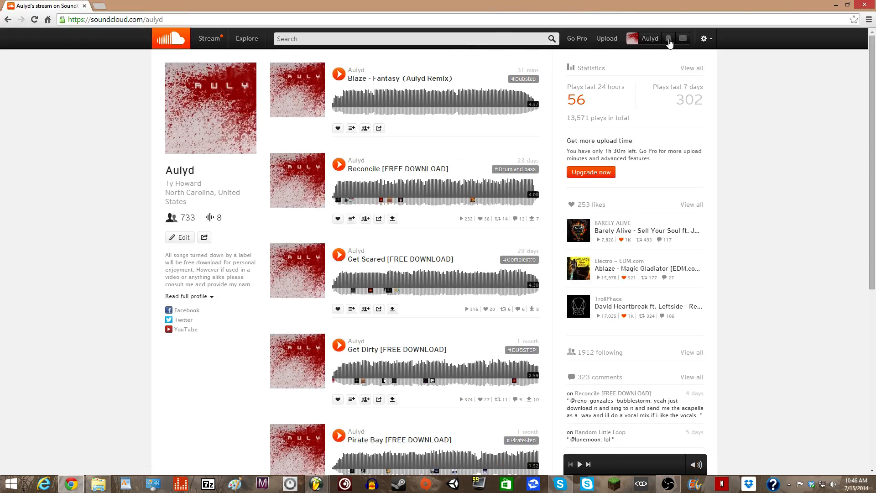
click(521, 40)
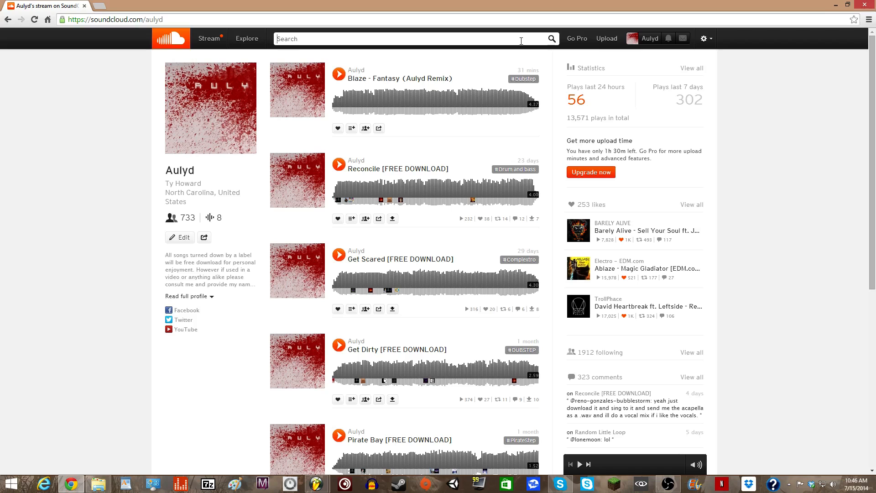
text(barely)
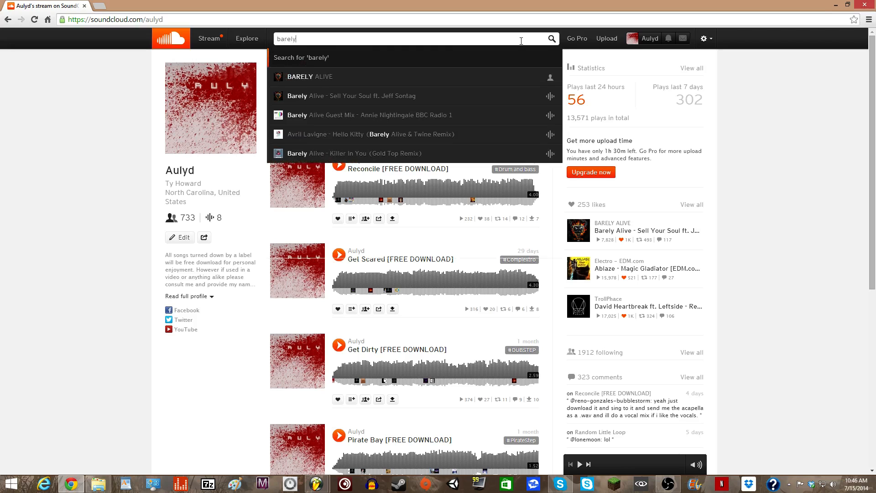
click(335, 76)
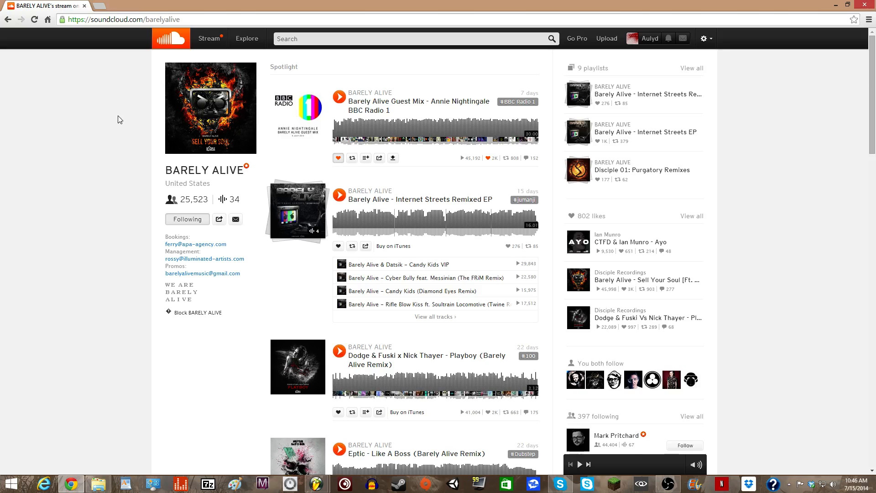
- Play Keyboard Killer, skipping to about 0:38 and 0:58, then return to the BLAZEREMIX2 project
scroll(152, 114, down, 4)
scroll(361, 171, down, 10)
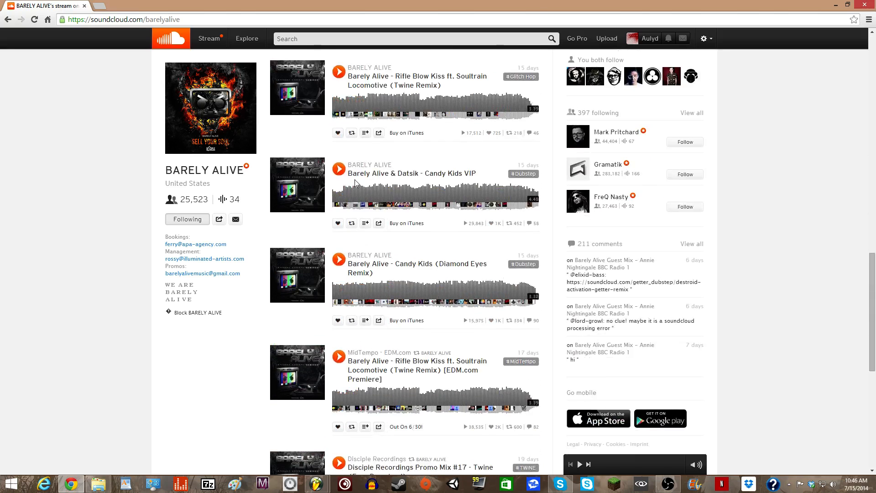
scroll(361, 171, down, 15)
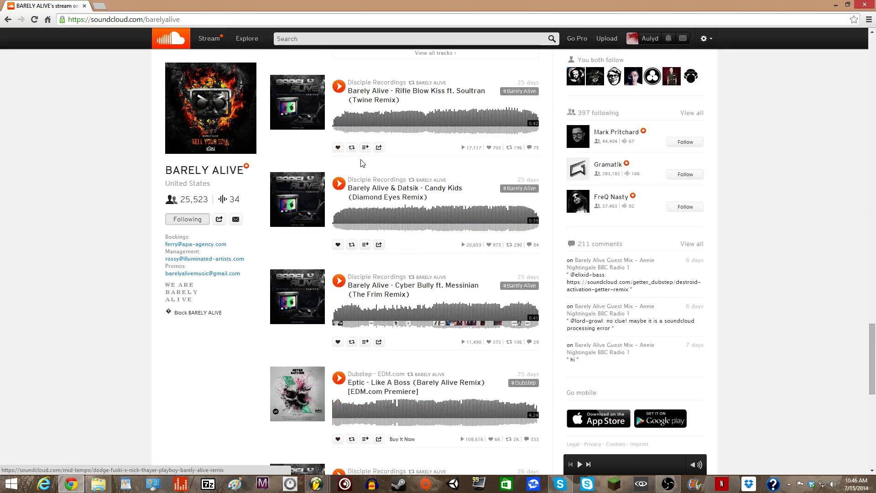
scroll(362, 163, down, 10)
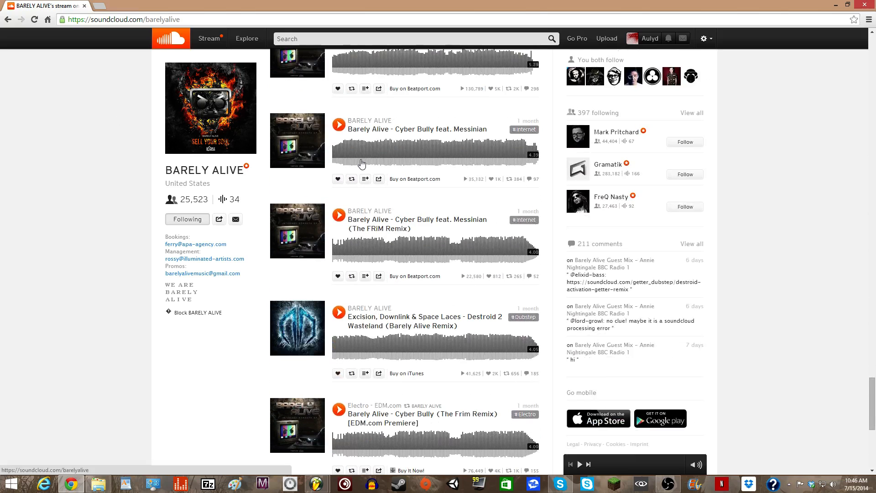
scroll(360, 159, down, 15)
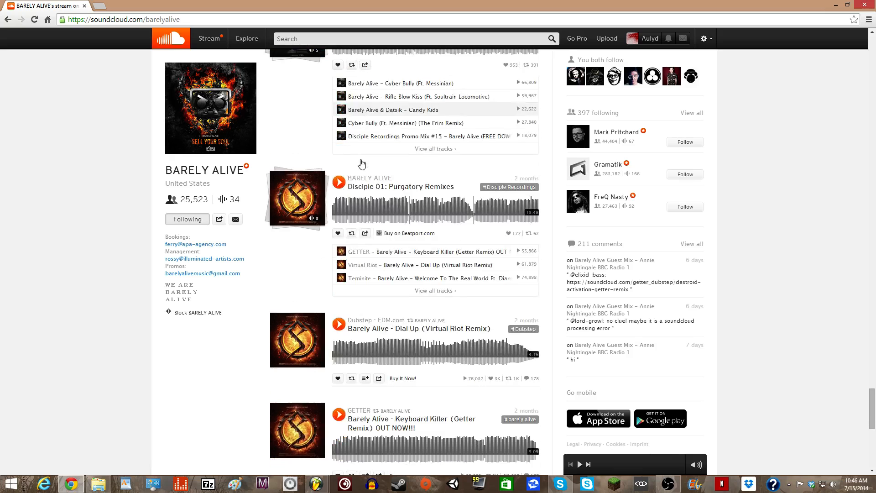
scroll(360, 163, down, 15)
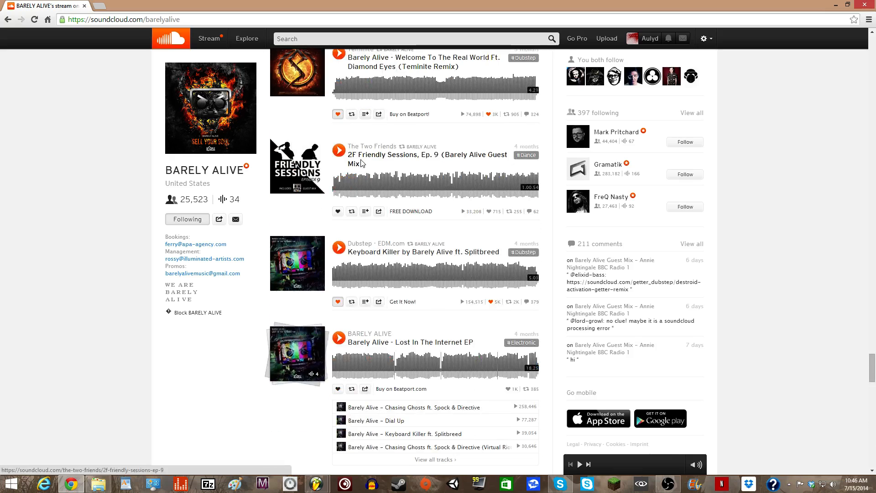
scroll(361, 163, down, 3)
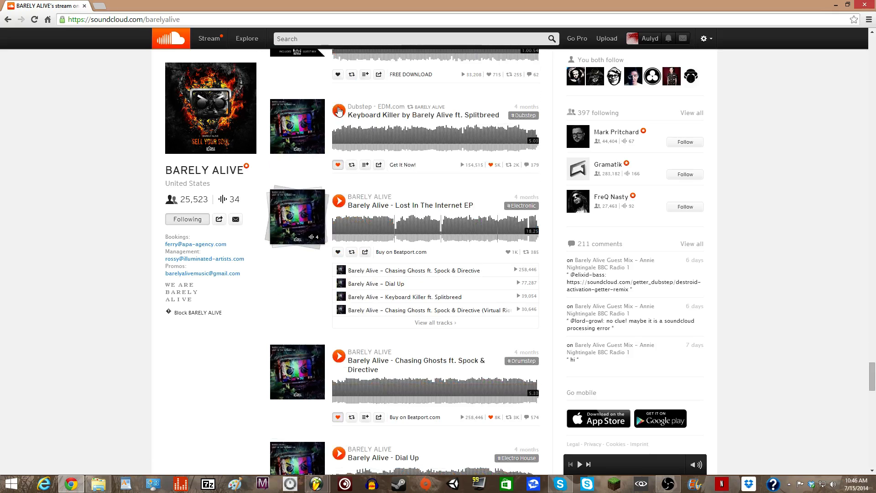
click(339, 110)
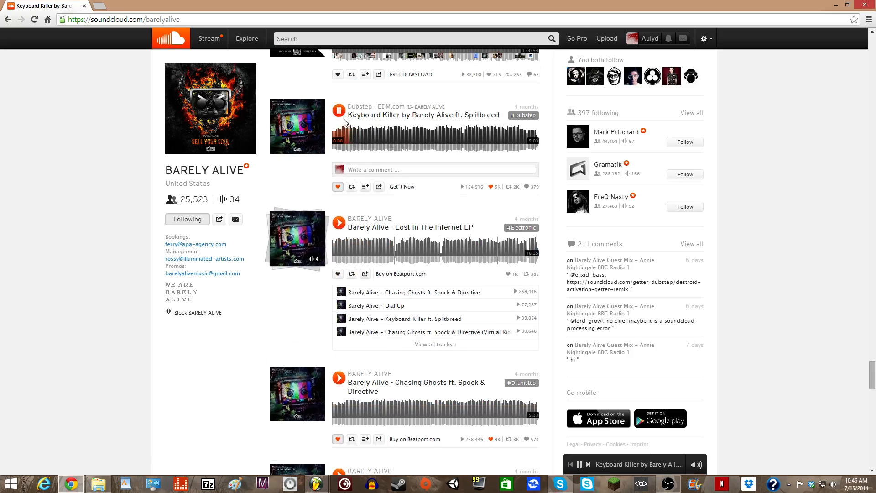
click(359, 136)
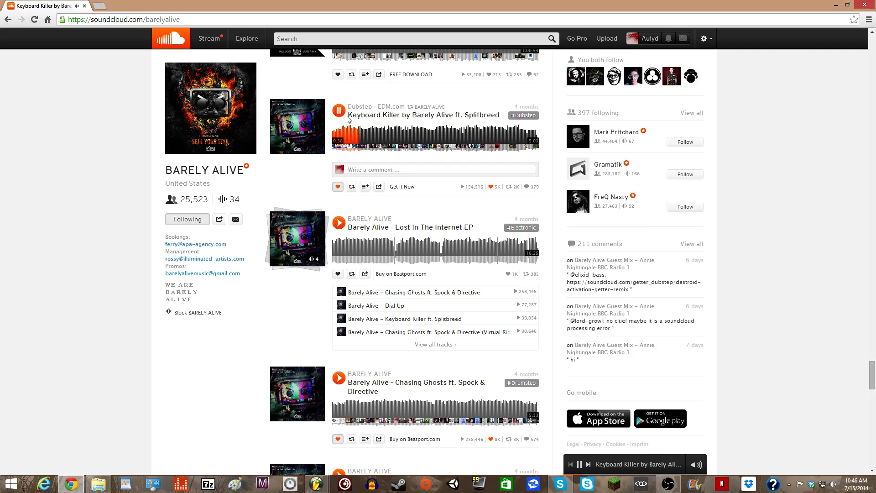
click(373, 136)
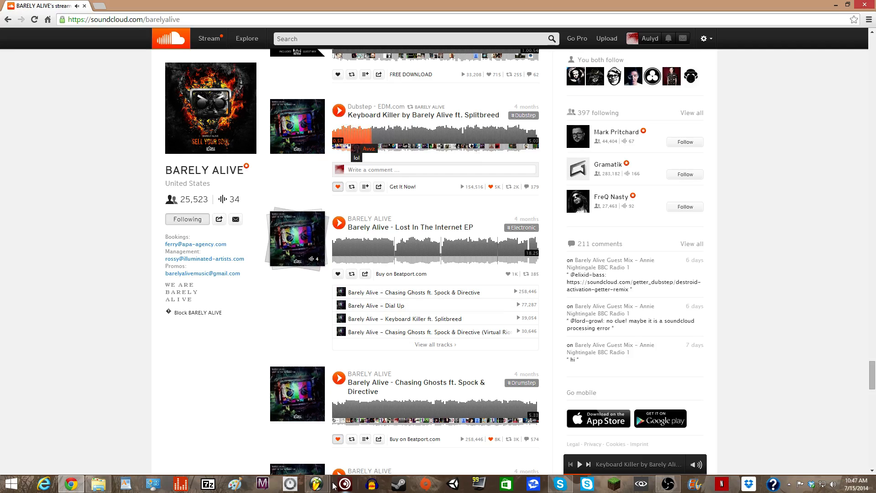
click(317, 484)
click(355, 436)
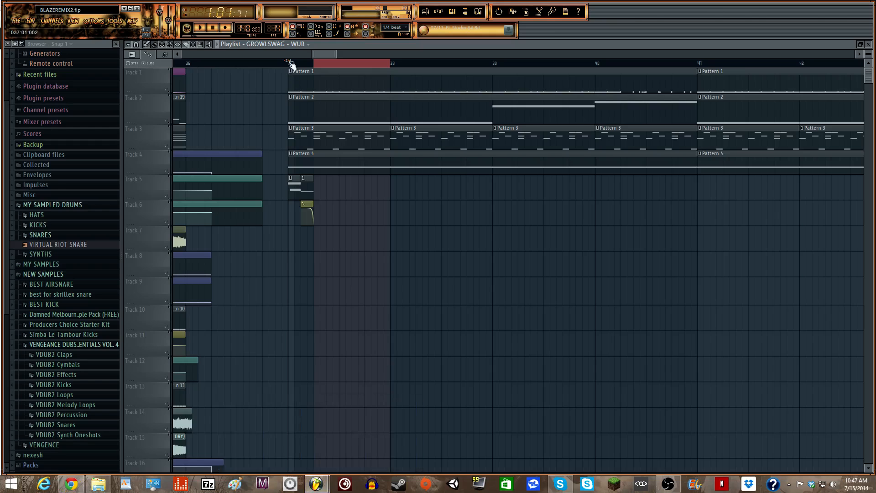
- Select the bar 37 clips across tracks 1–6 and pick Pattern 21 in the step sequencer
drag(286, 63, 338, 64)
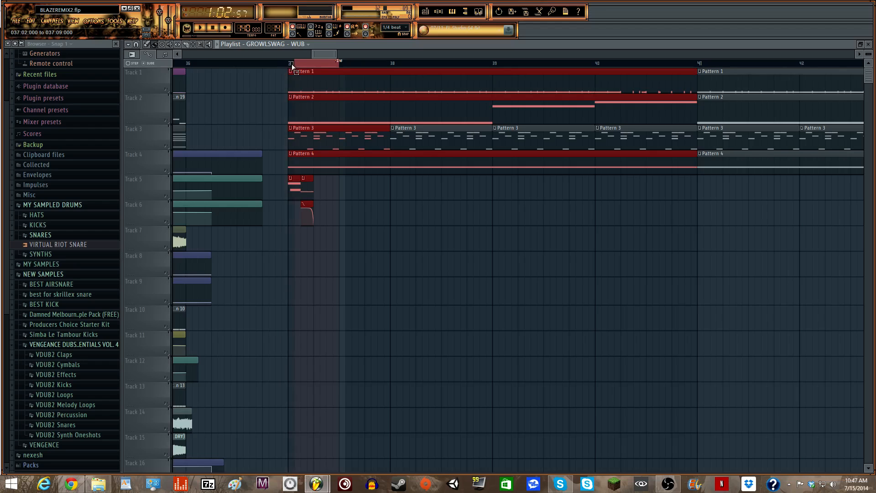
click(441, 12)
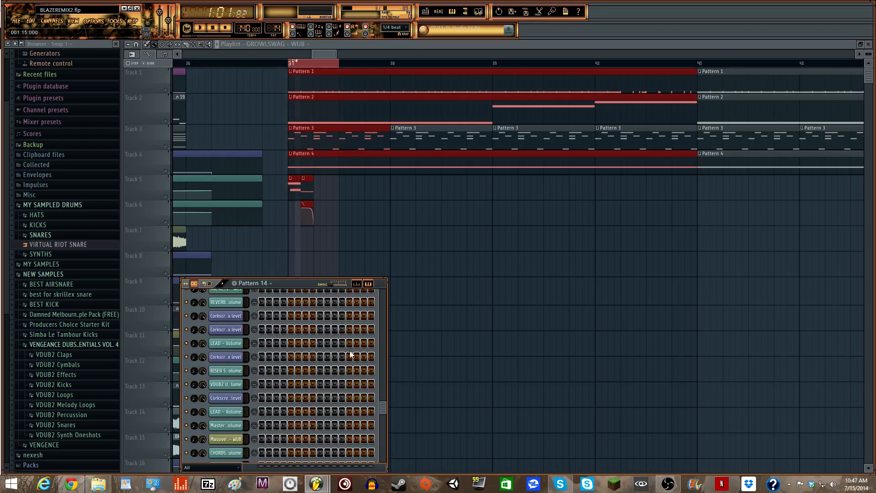
scroll(297, 349, up, 10)
drag(295, 277, 301, 170)
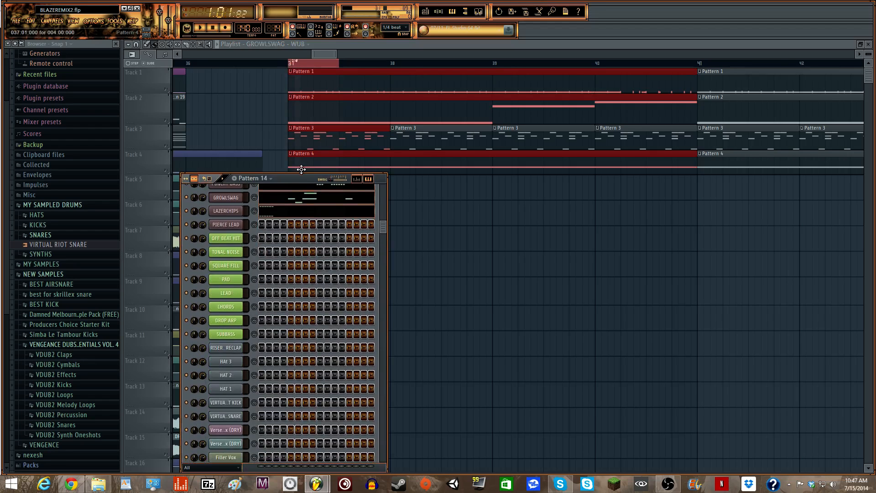
scroll(318, 185, up, 6)
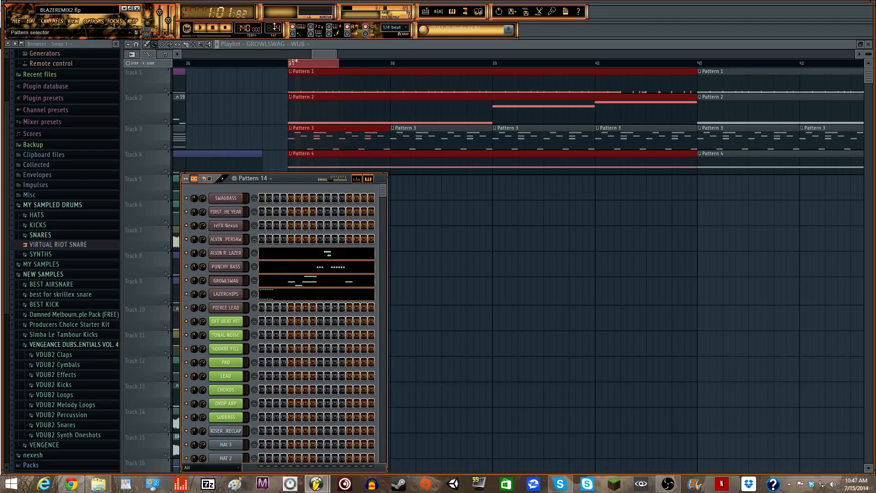
scroll(274, 27, up, 5)
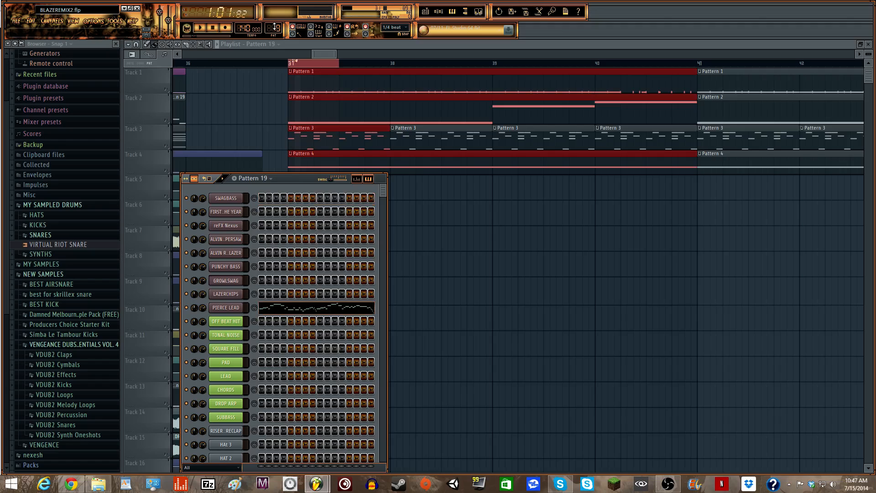
scroll(274, 27, up, 3)
scroll(274, 27, down, 1)
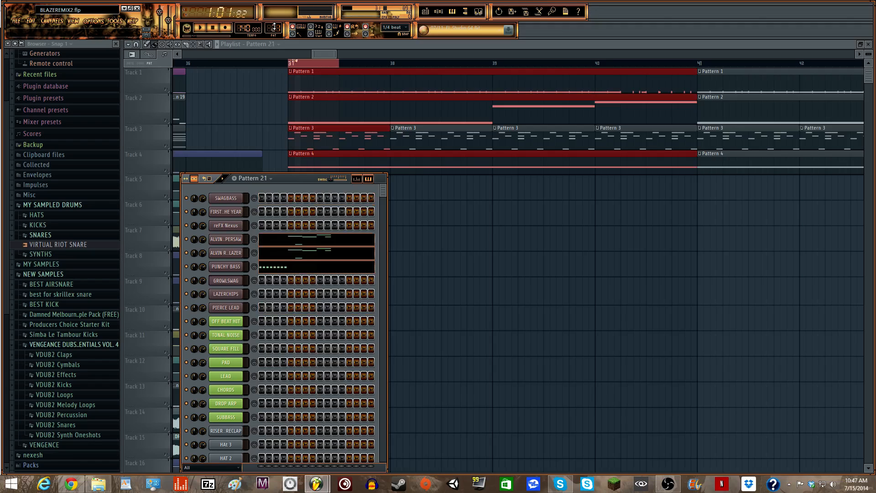
- Place a shortened Pattern 21 clip on Track 5 at bar 37
drag(430, 195, 331, 200)
drag(518, 190, 364, 194)
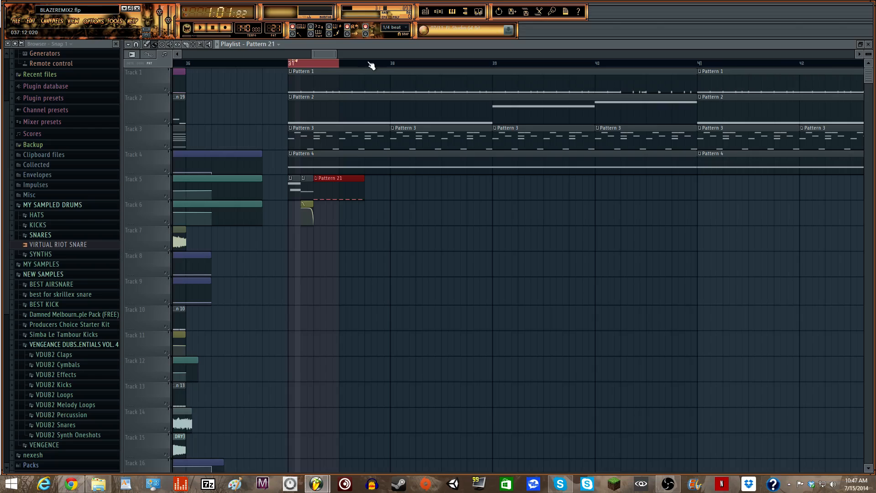
ctrl+click(391, 64)
- Replay the bar 37 selection several times and clear the clip selection
key(space)
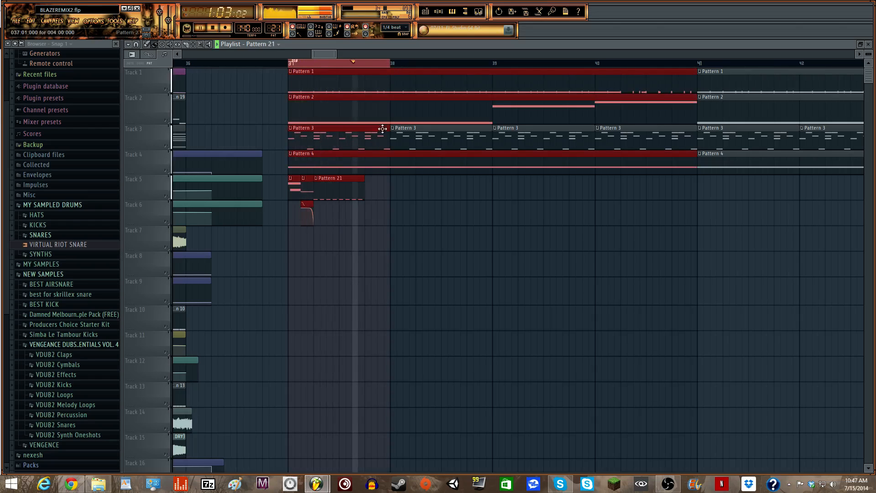
key(space)
key(space)
click(291, 64)
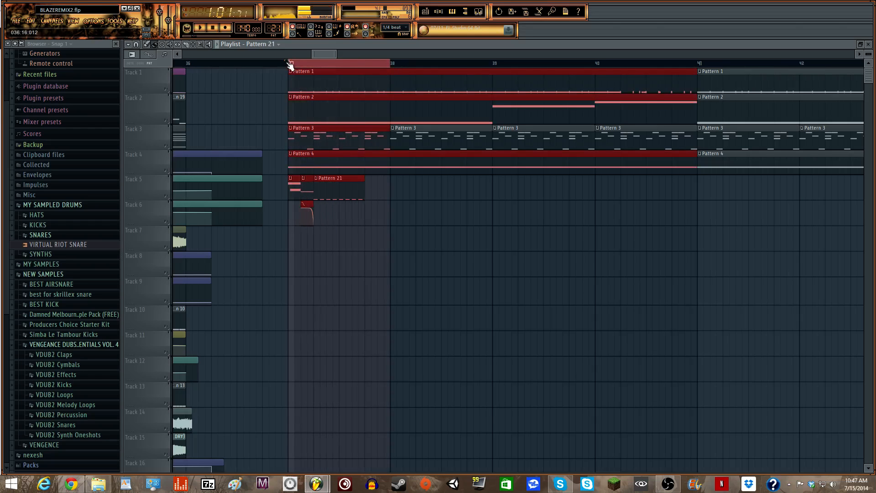
key(space)
key(space)
drag(335, 51, 340, 55)
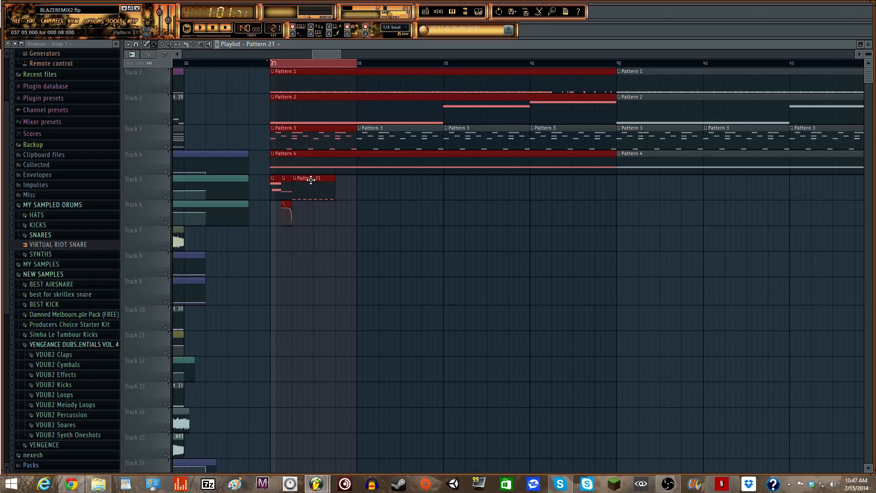
click(348, 201)
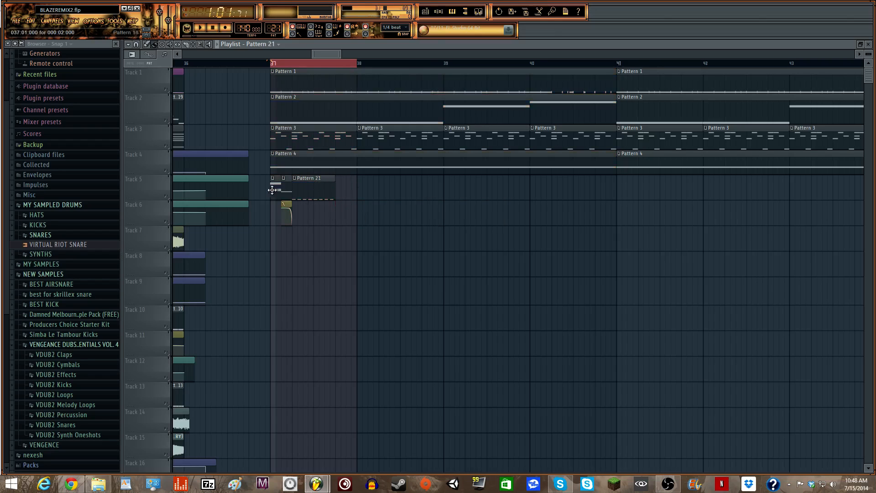
- Add a second short Pattern 21 clip on Track 5 right after the first chop
click(273, 235)
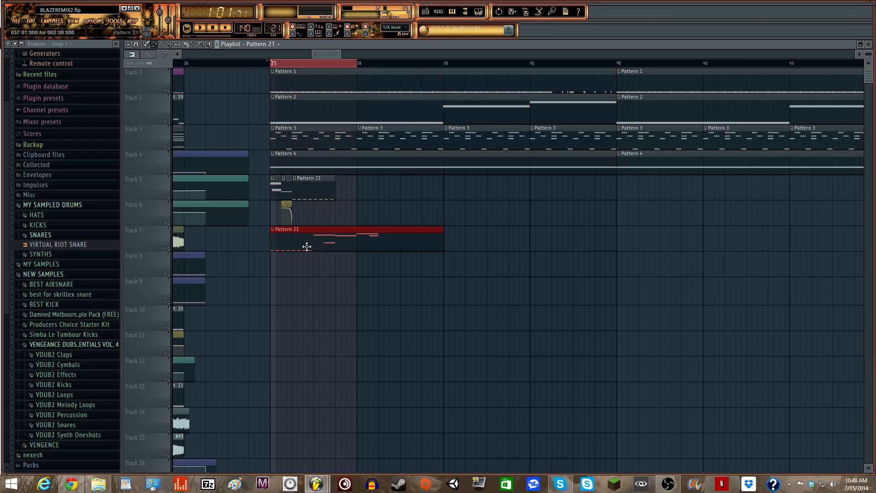
drag(306, 246, 336, 236)
drag(460, 235, 350, 189)
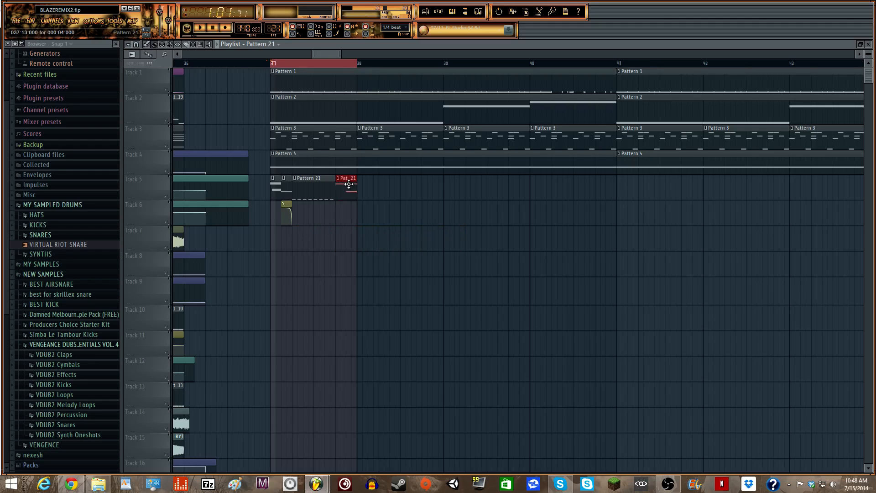
drag(359, 68, 333, 55)
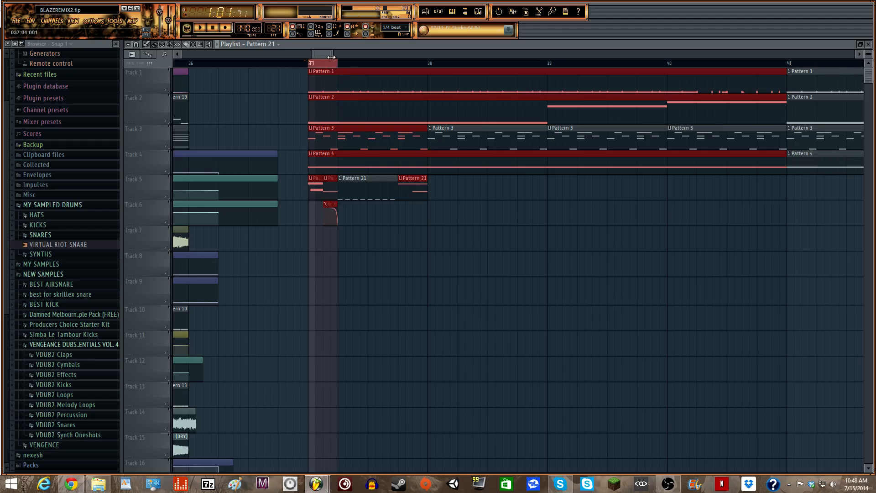
- Select bar 37 in the ruler and play it back to hear the opening chops
ctrl+drag(339, 64, 398, 72)
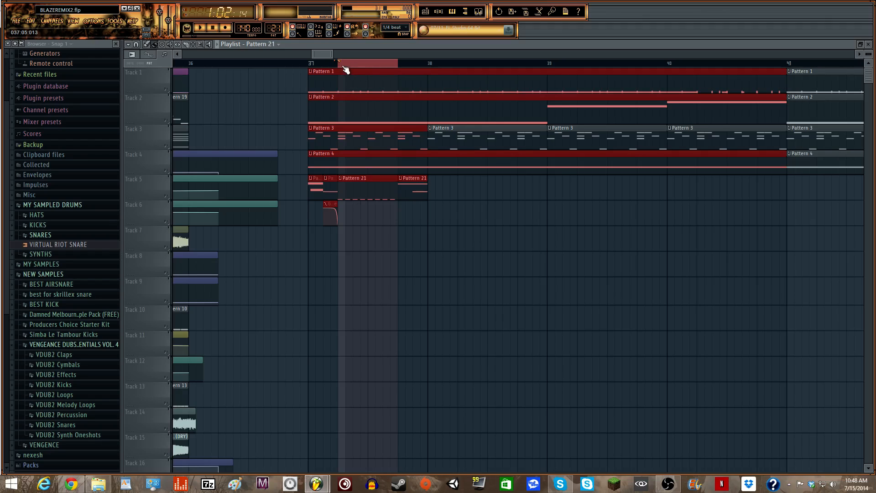
drag(397, 64, 429, 74)
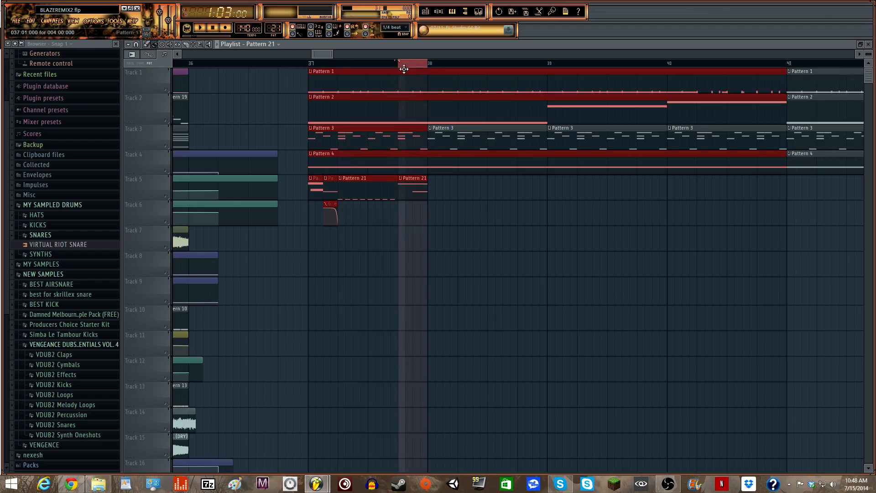
click(309, 64)
key(space)
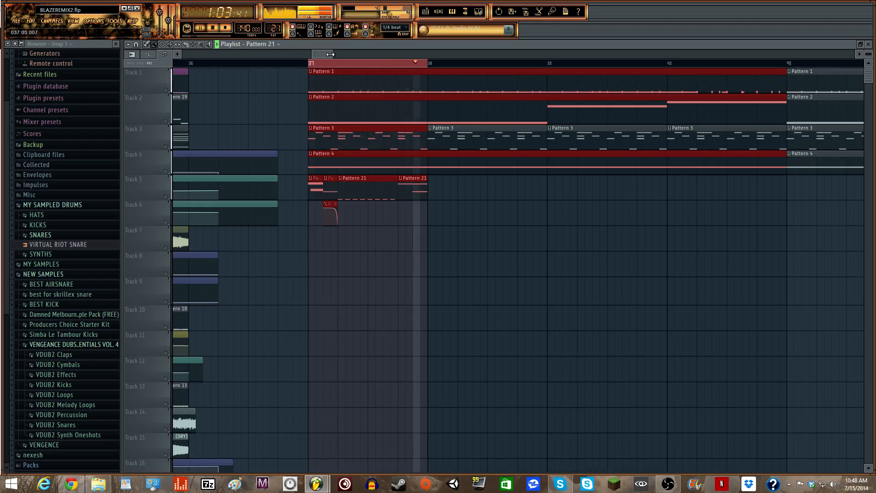
key(space)
click(406, 64)
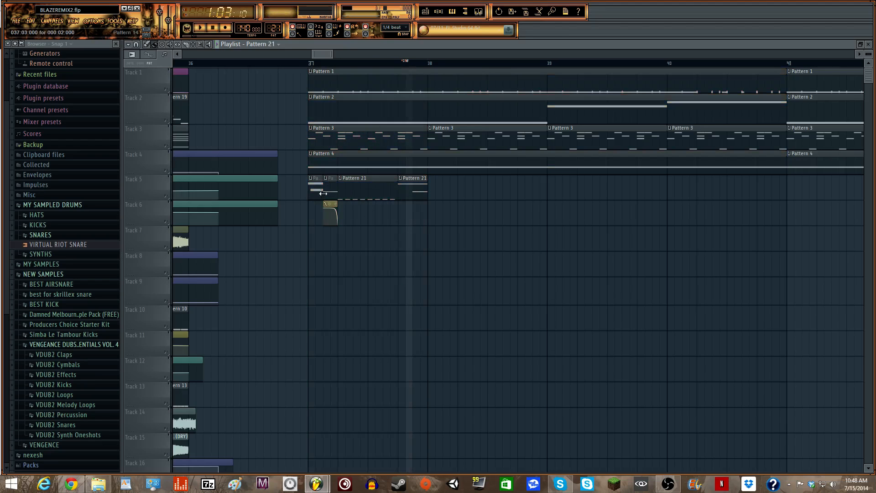
- Clone the three opening chop clips on Tracks 5–6 to bar 38 and play from bar 37
mouse_move(313, 184)
mouse_down()
mouse_move(335, 212)
mouse_move(219, 206)
mouse_move(387, 178)
mouse_move(448, 177)
mouse_up()
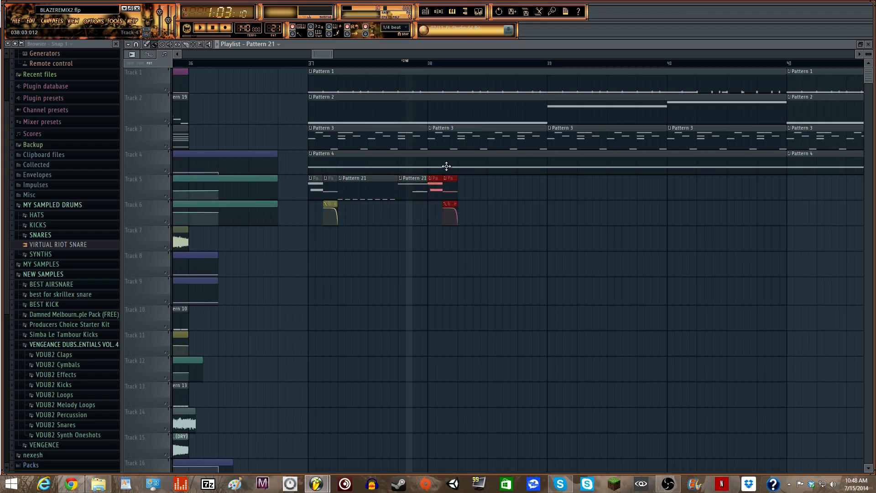
click(309, 58)
drag(311, 52, 618, 64)
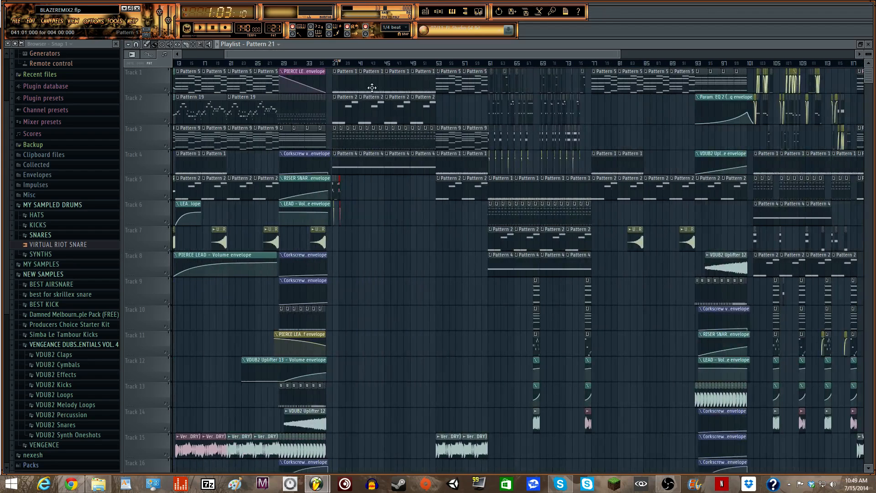
click(333, 64)
key(space)
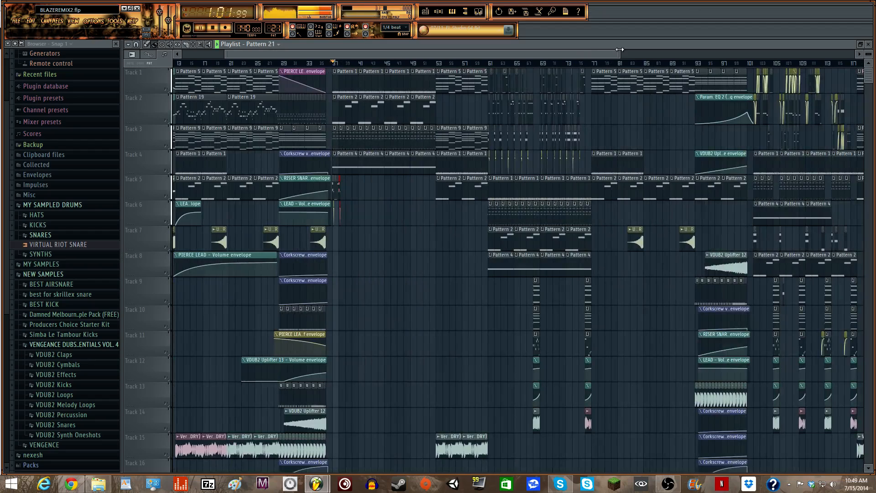
drag(619, 54, 345, 54)
key(space)
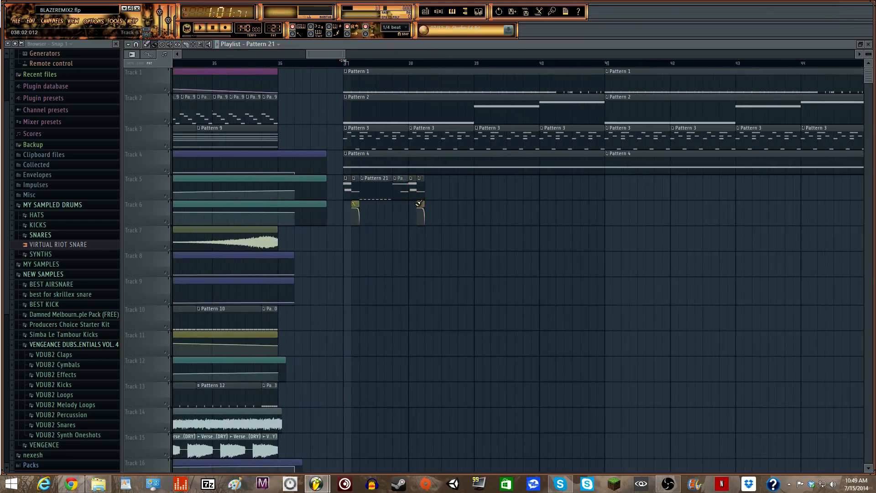
- Paint and shorten new Pattern 21 chop clips on Tracks 5 and 6 in bar 38, then preview them
drag(345, 55, 328, 54)
drag(322, 53, 327, 54)
click(489, 189)
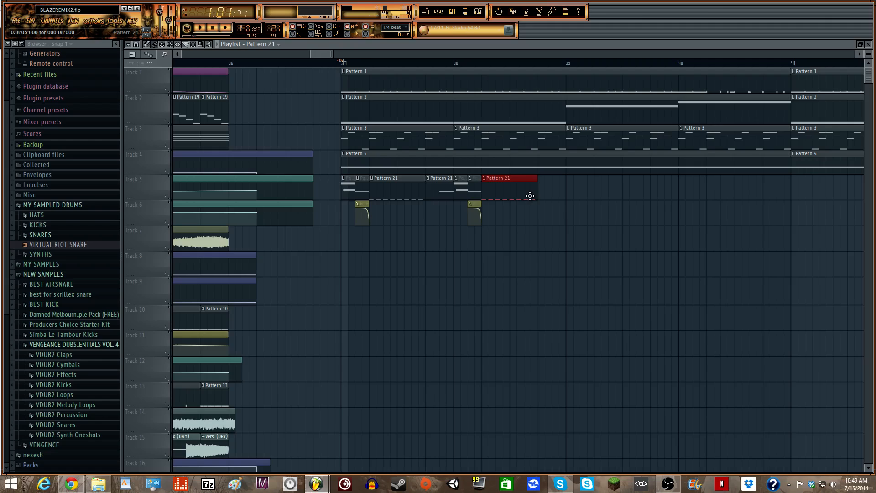
drag(536, 194, 494, 197)
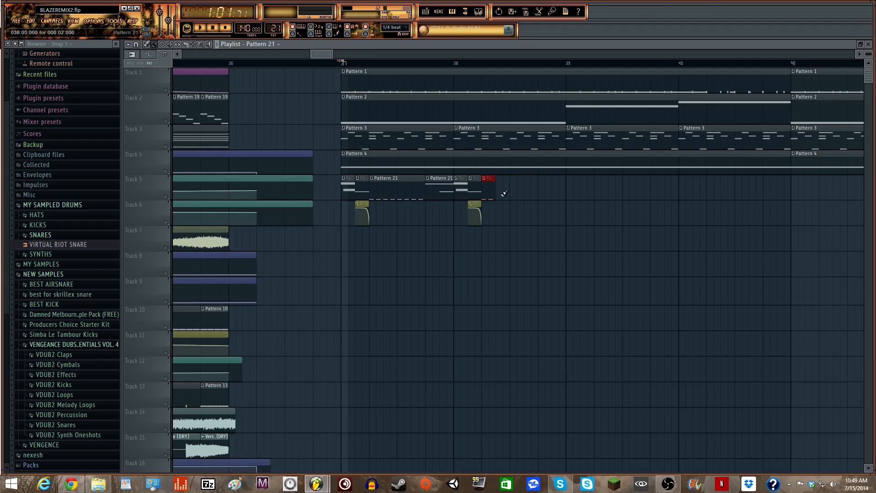
click(433, 250)
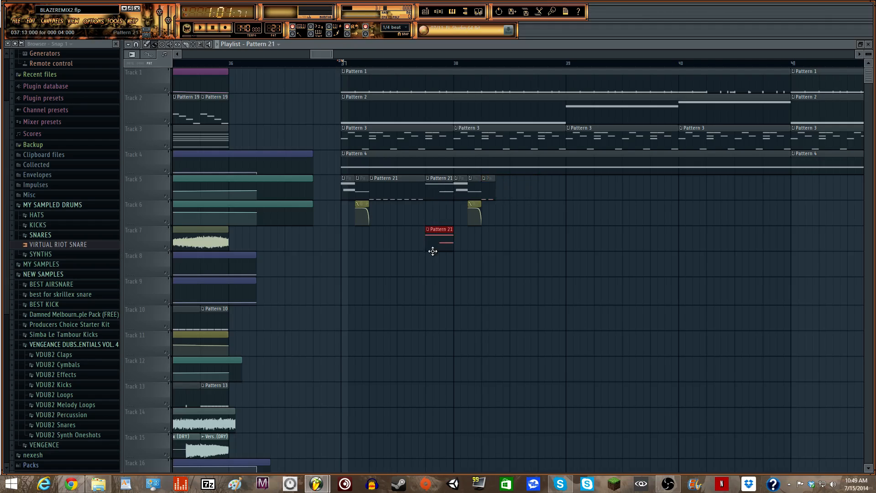
drag(453, 242, 501, 213)
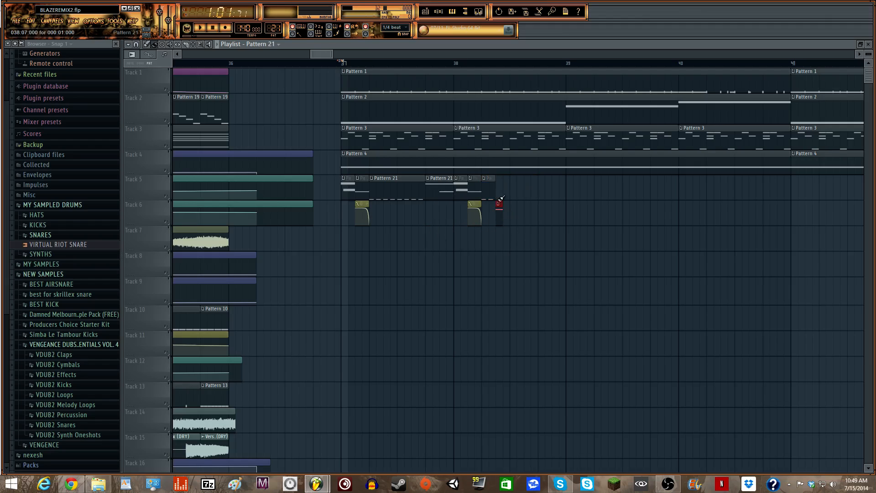
click(489, 195)
click(515, 196)
click(499, 213)
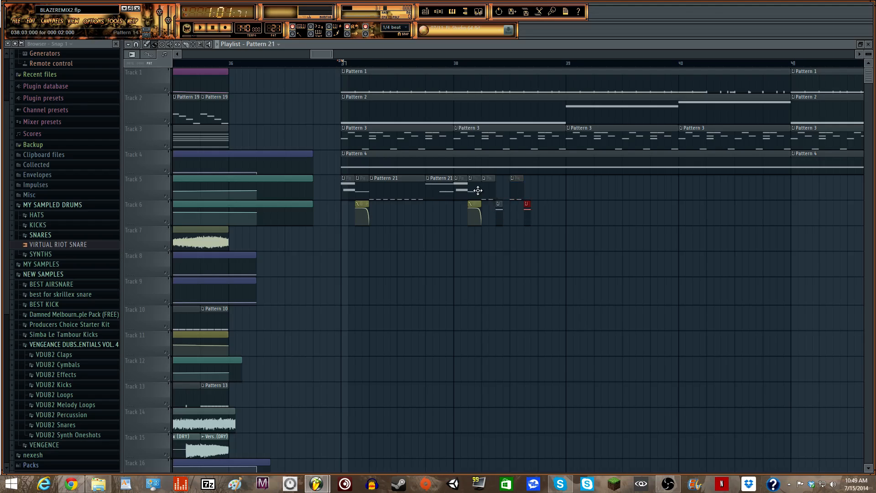
key(space)
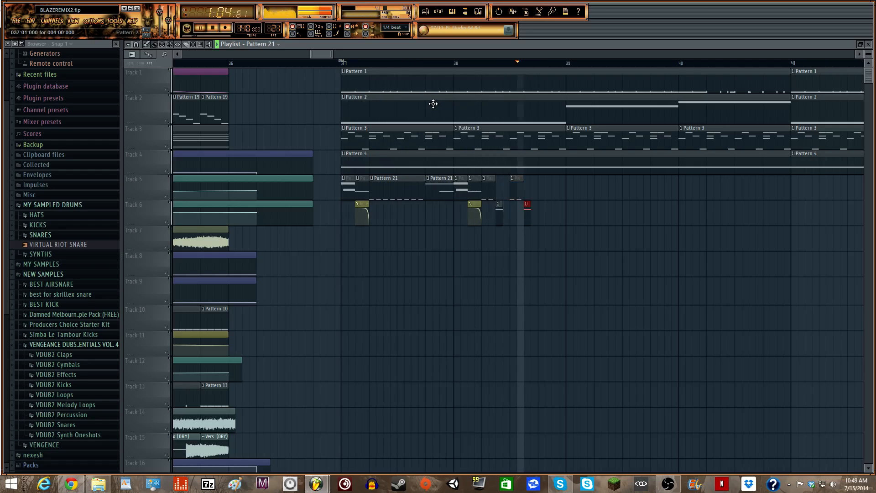
key(space)
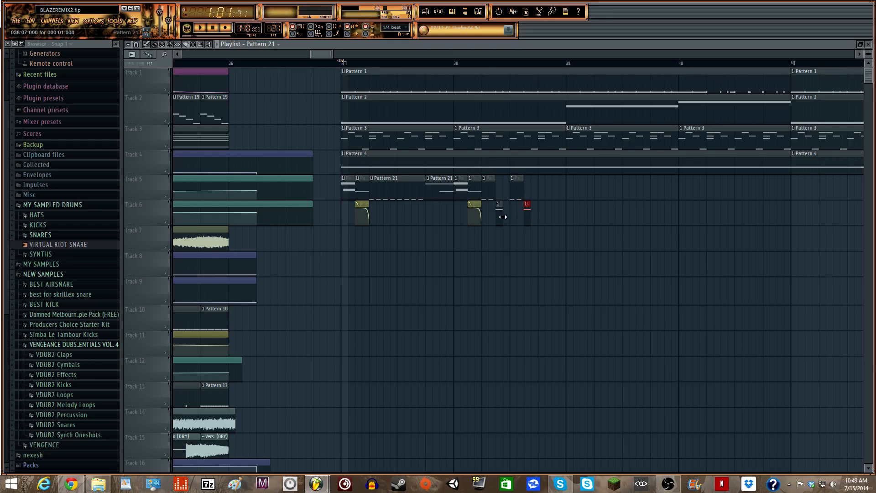
- Lengthen and shift the small Track 6 clip, review from bar 38, and select the bars 37–38 chops
drag(529, 216, 628, 213)
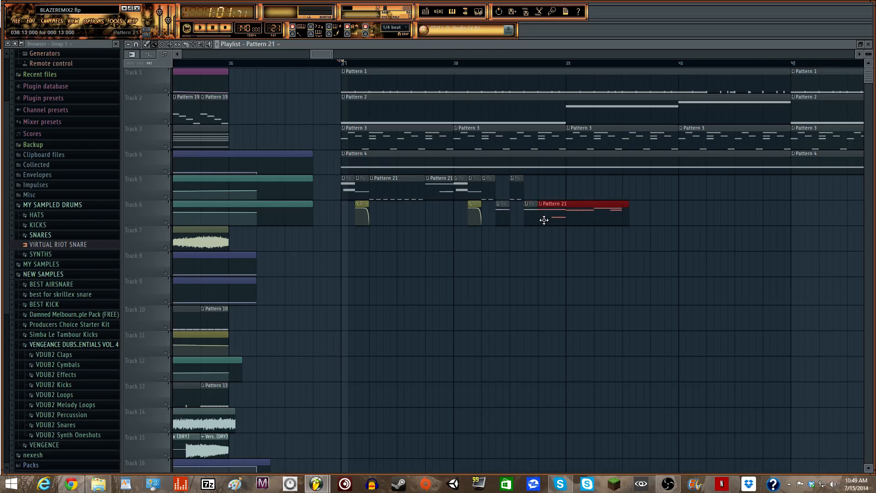
drag(541, 219, 570, 213)
click(454, 62)
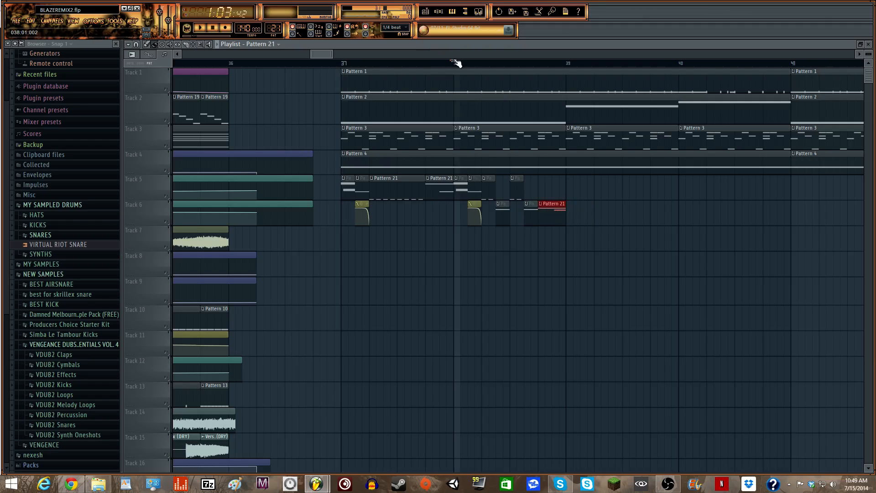
key(space)
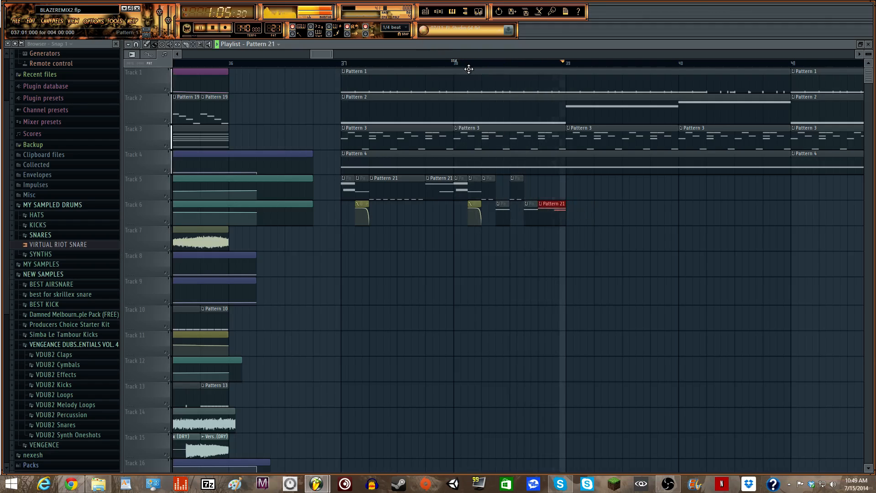
key(space)
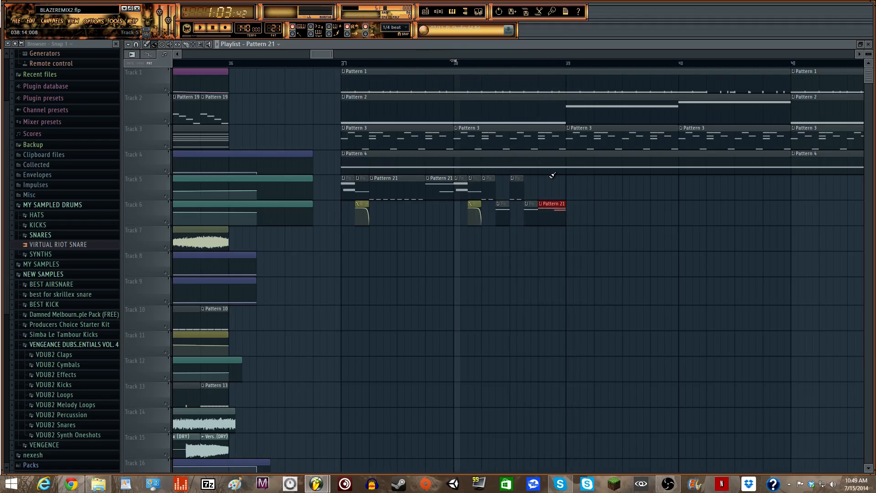
drag(598, 217, 609, 189)
key(space)
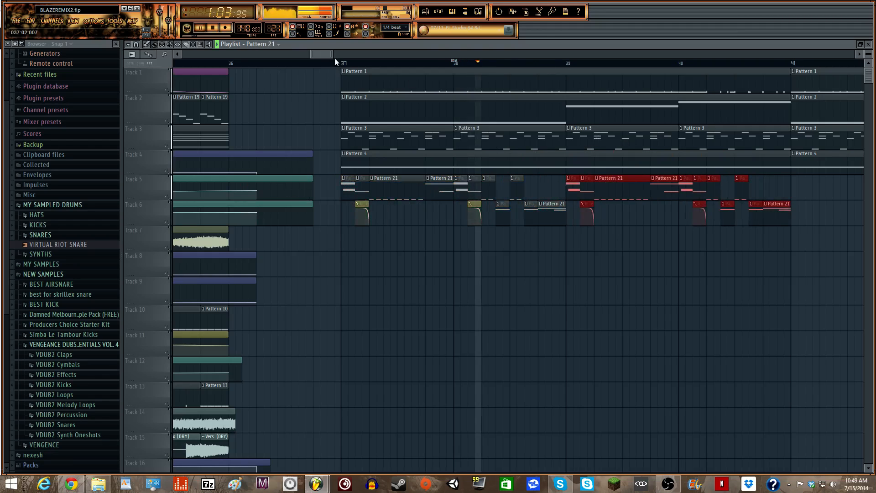
- Duplicate the Tracks 5–6 chop clips into bars 41–45 with Ctrl+B and set the song position to bar 41
drag(331, 55, 370, 55)
key(space)
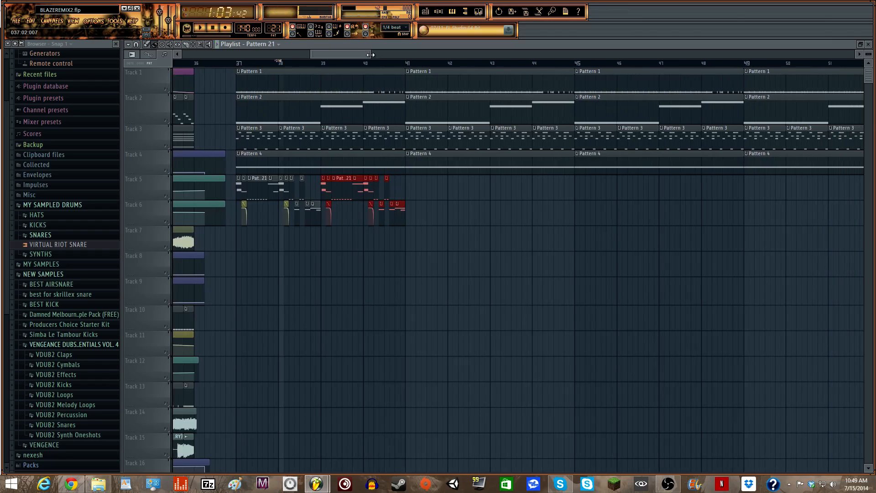
drag(442, 250, 261, 184)
key(ctrl+b)
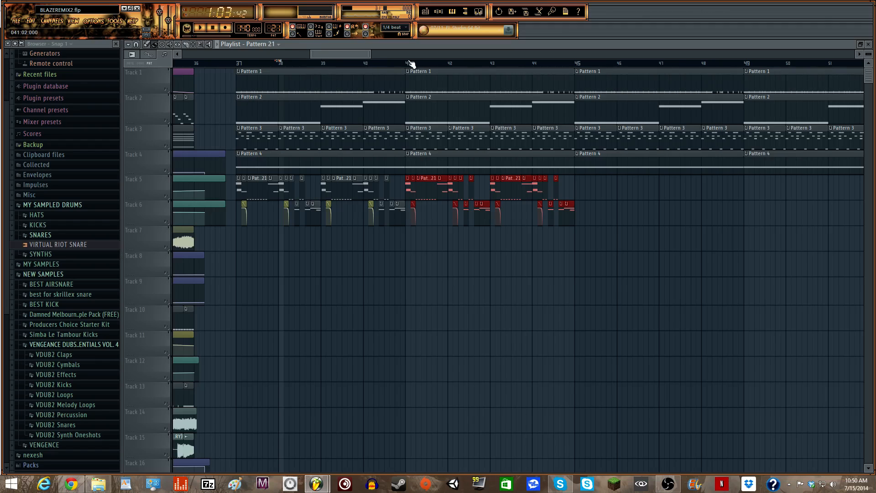
drag(407, 62, 236, 63)
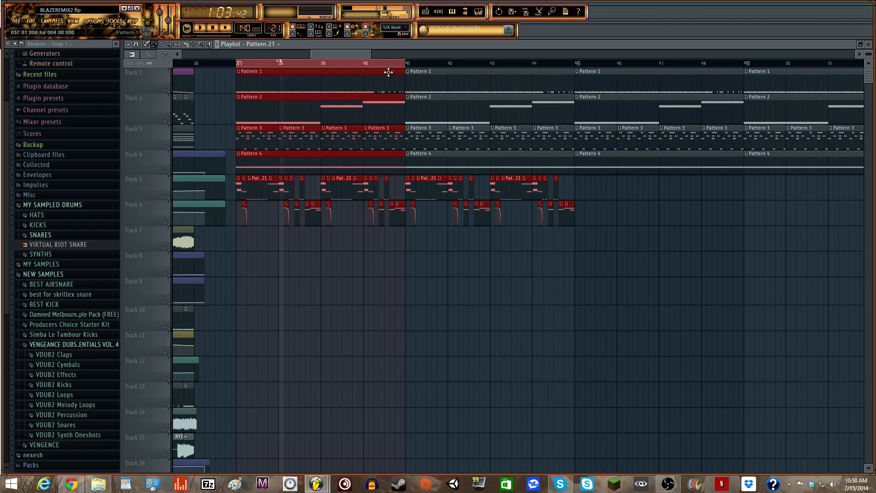
drag(313, 54, 327, 54)
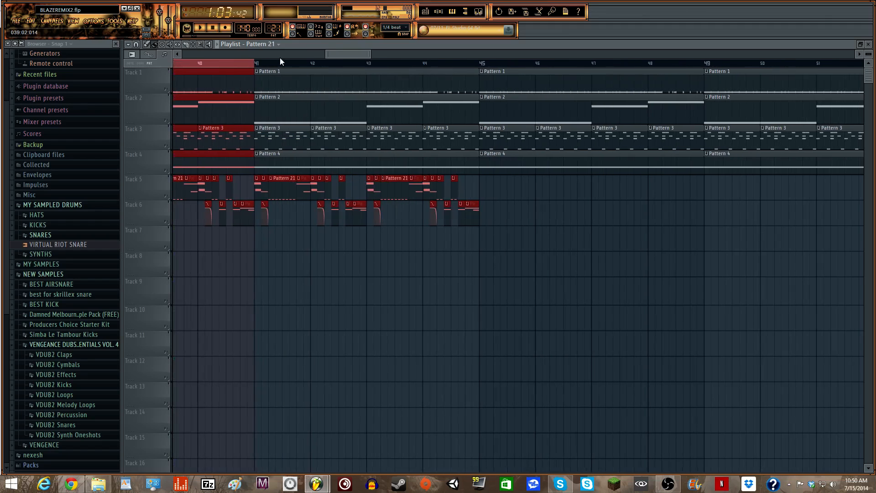
click(257, 65)
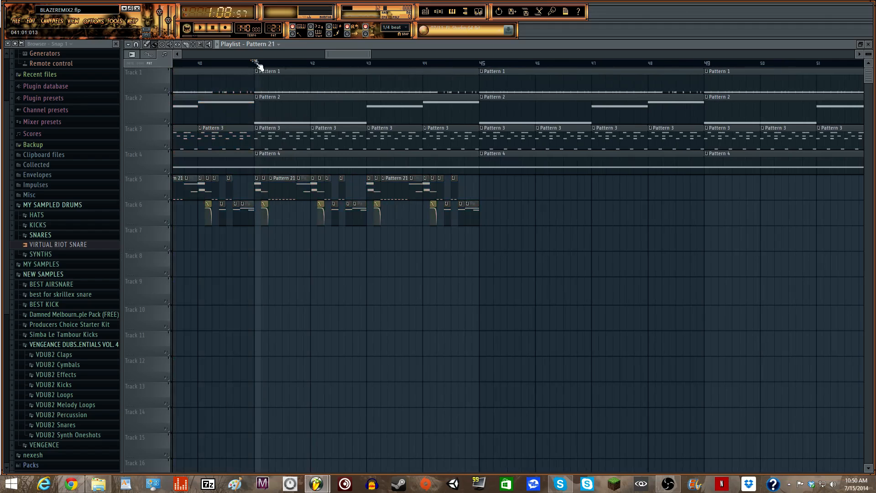
drag(320, 56, 362, 55)
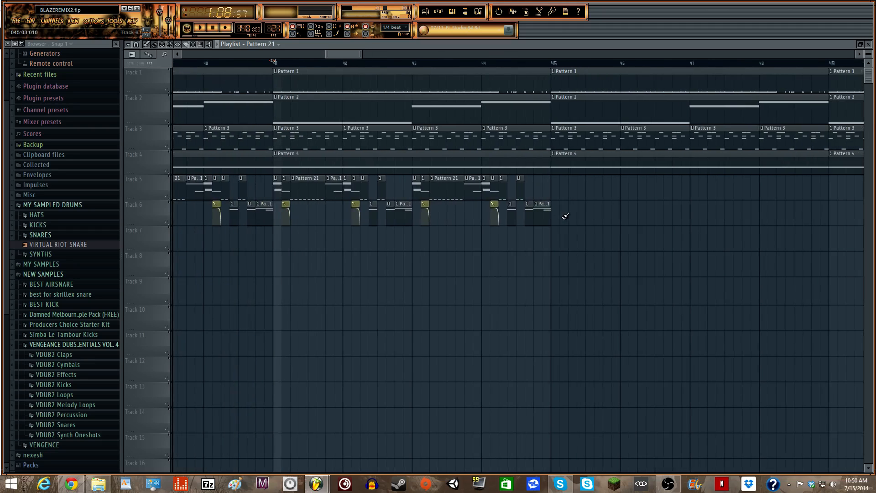
- Delete the four leftover chop clips past bar 44 and select the six transition clips near bar 67
right_click(520, 183)
right_click(501, 187)
right_click(488, 190)
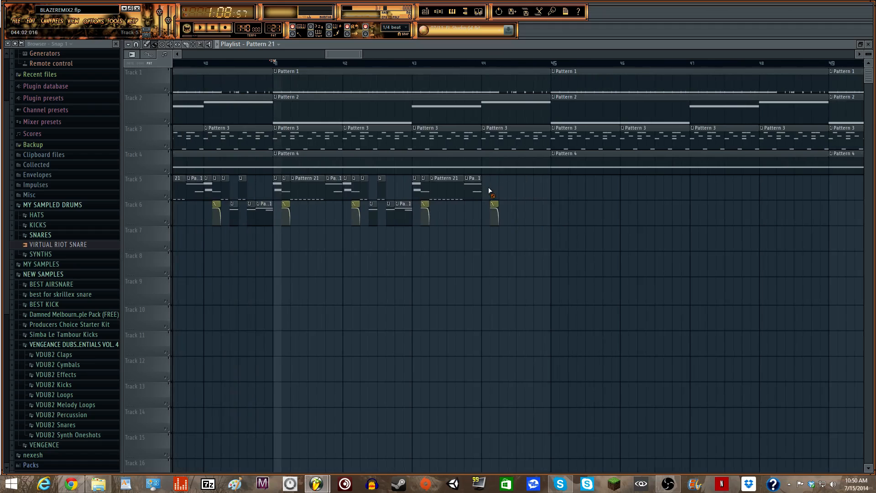
right_click(496, 209)
drag(360, 56, 521, 54)
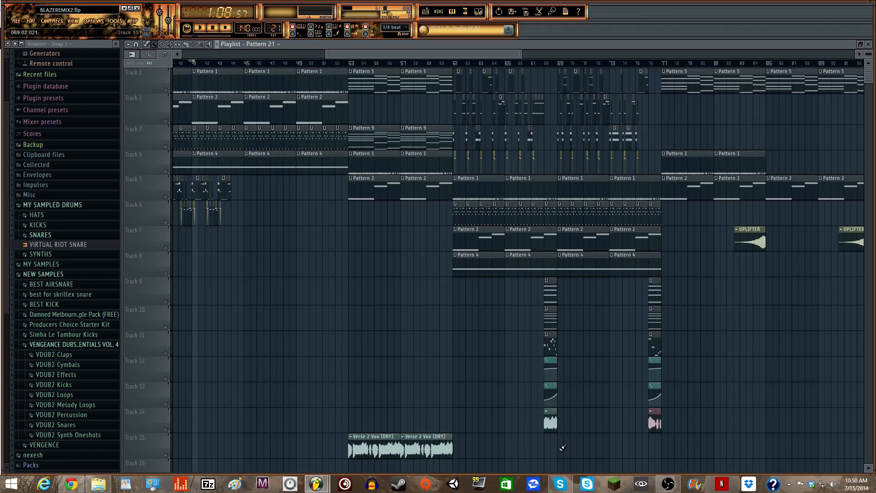
drag(562, 447, 545, 277)
- Copy the transition clips and paste them at bar 44 on tracks 6–11
key(ctrl+c)
key(ctrl+v)
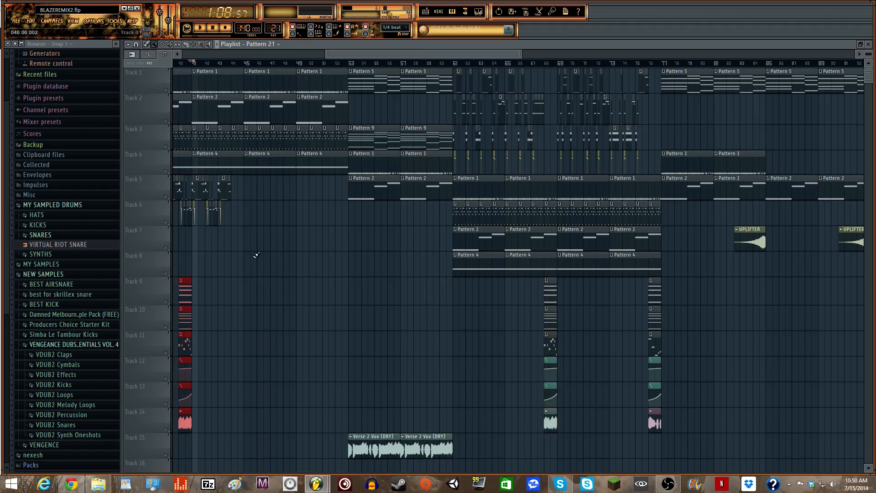
drag(184, 287, 236, 211)
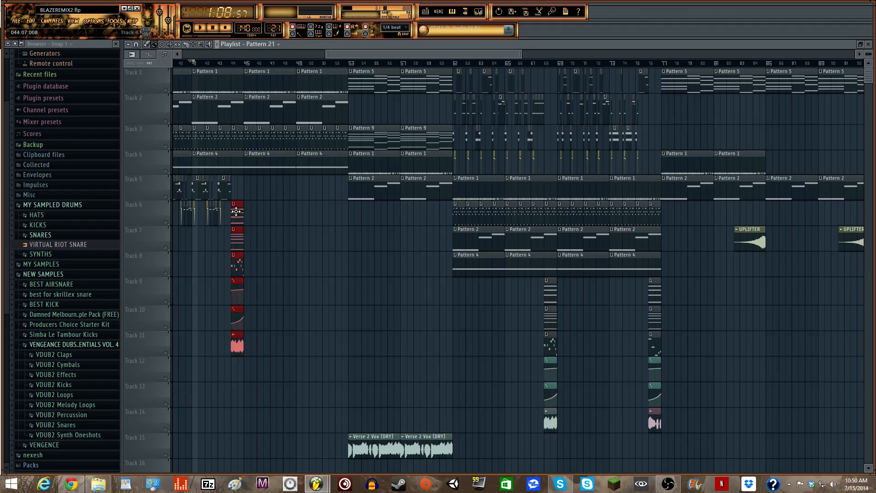
drag(520, 54, 352, 57)
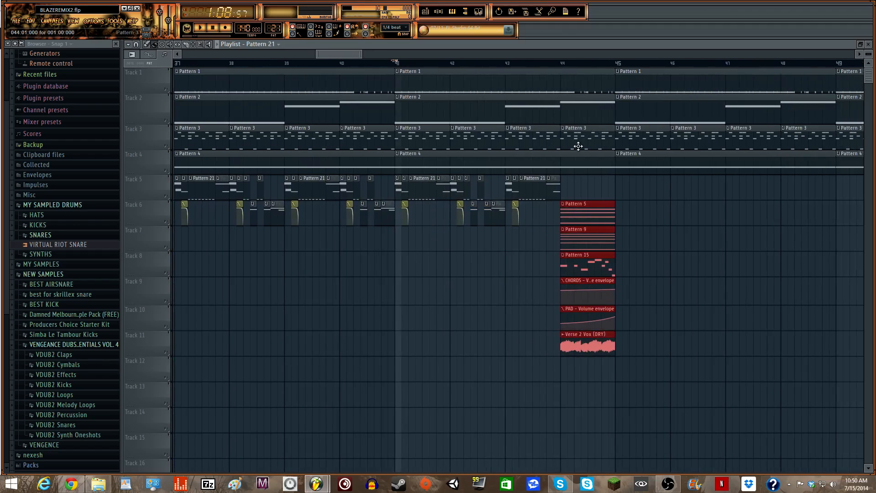
- Delete the Pattern 3 clip at bar 44, shorten Pattern 4 to end there, and play from bar 44
right_click(593, 136)
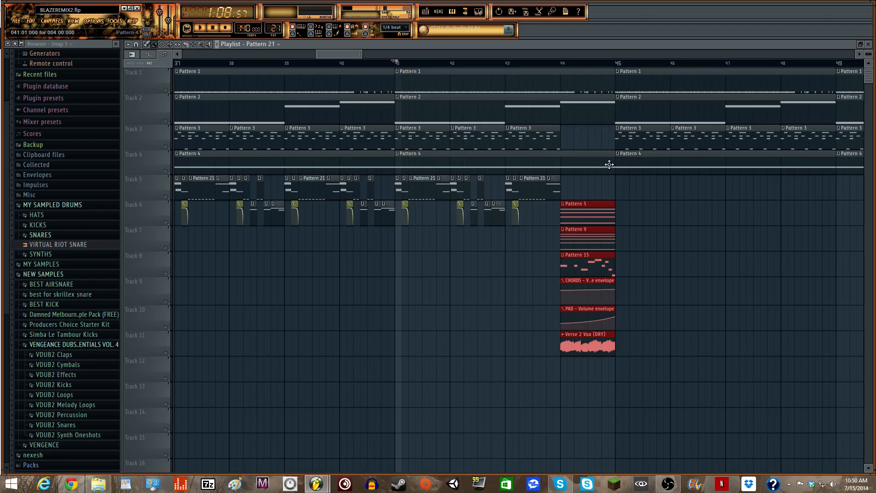
drag(611, 164, 566, 162)
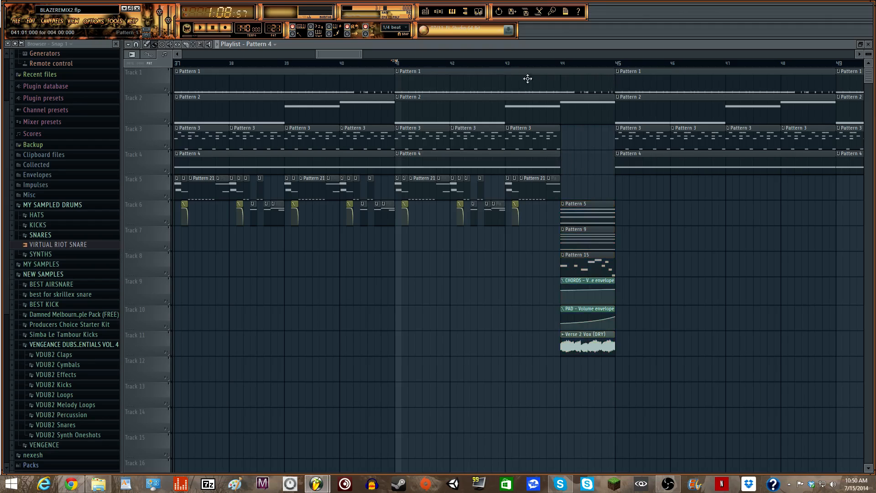
click(562, 63)
key(space)
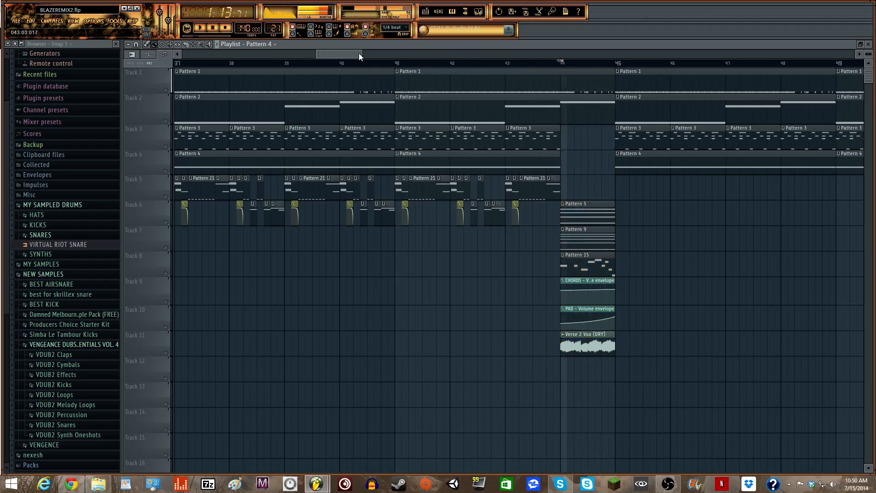
key(space)
drag(361, 54, 386, 54)
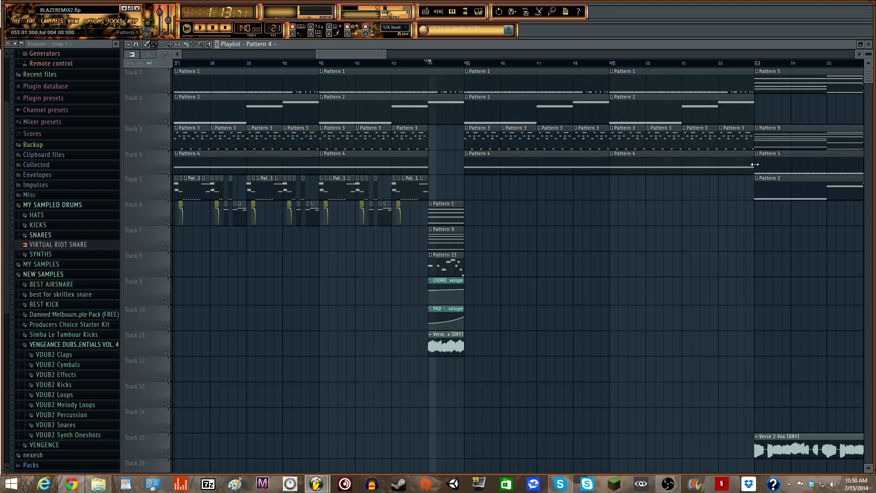
- Shorten the last Pattern 4 clip to end at bar 52 and delete the last Pattern 3 clip there
drag(754, 165, 718, 165)
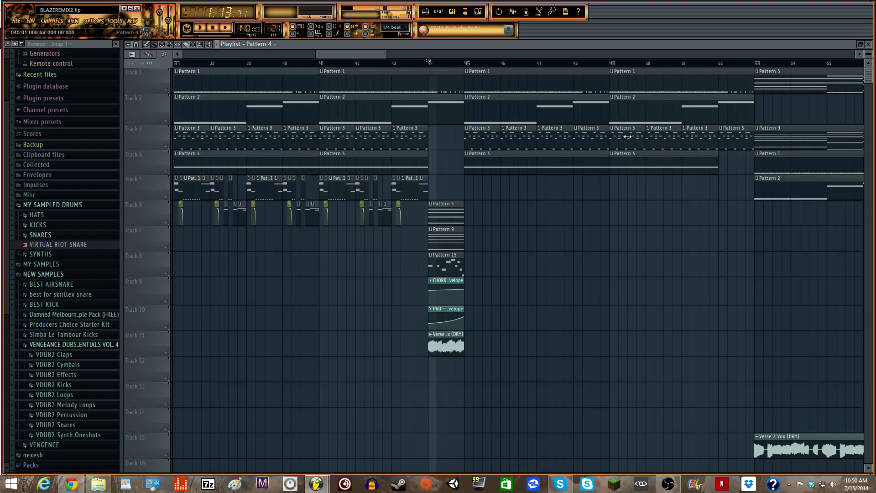
right_click(745, 140)
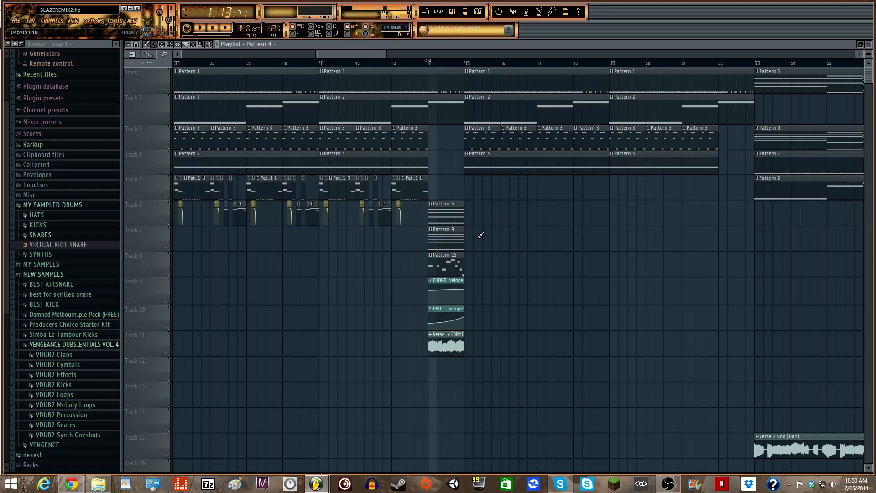
drag(386, 54, 538, 54)
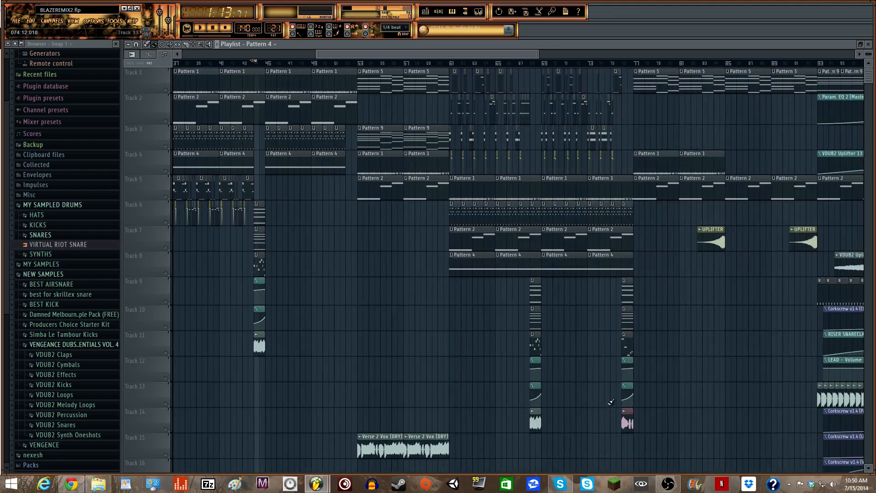
drag(632, 457, 619, 287)
- Shift-drag a copy of the bar-75 transition clips to bar 52 on tracks 6–11, then zoom in
drag(620, 287, 354, 212)
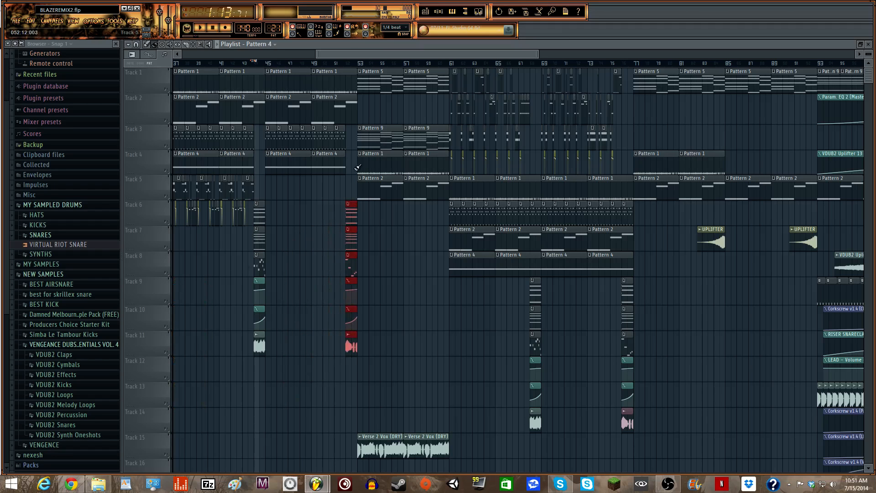
drag(345, 53, 330, 54)
drag(522, 54, 368, 77)
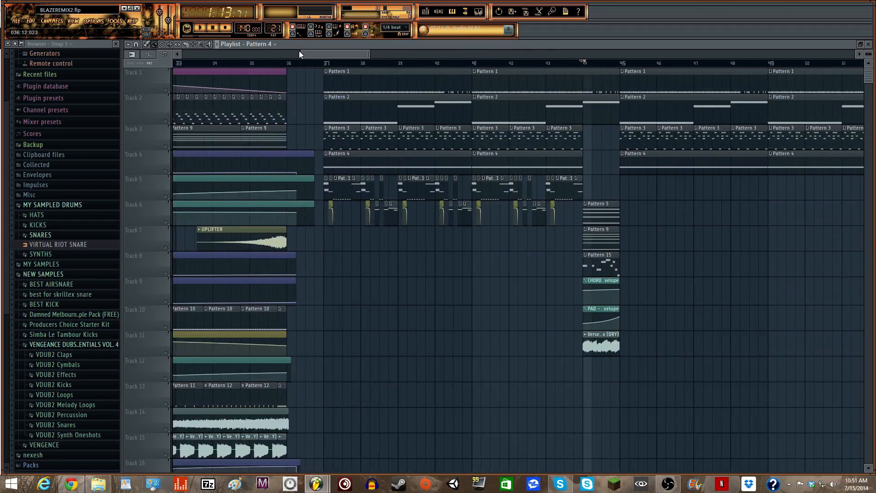
mouse_move(303, 54)
mouse_down()
mouse_move(323, 54)
mouse_move(314, 56)
mouse_up()
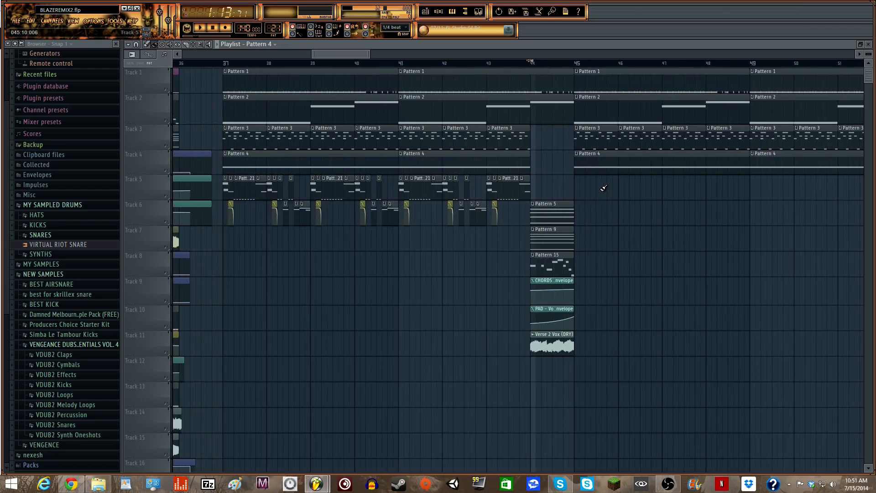
drag(366, 50, 335, 58)
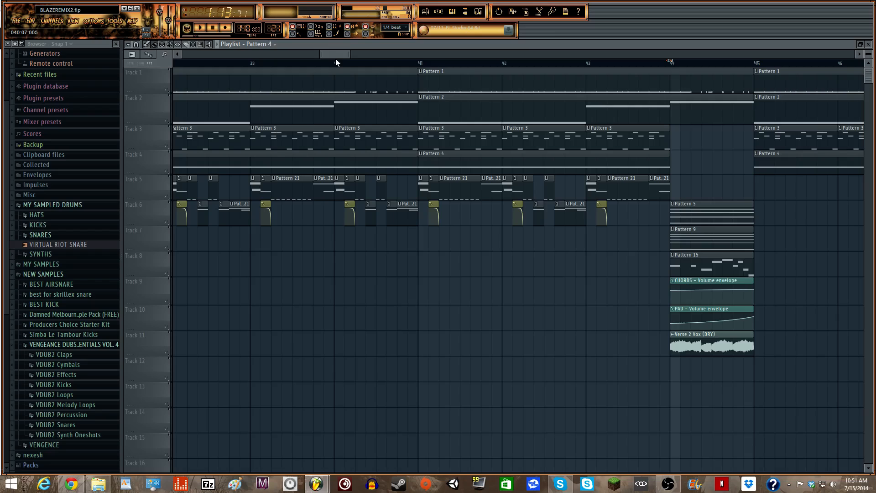
- Return the song position to bar 41, zoom the playlist, and open the Pattern 21 step sequencer with F6
click(418, 65)
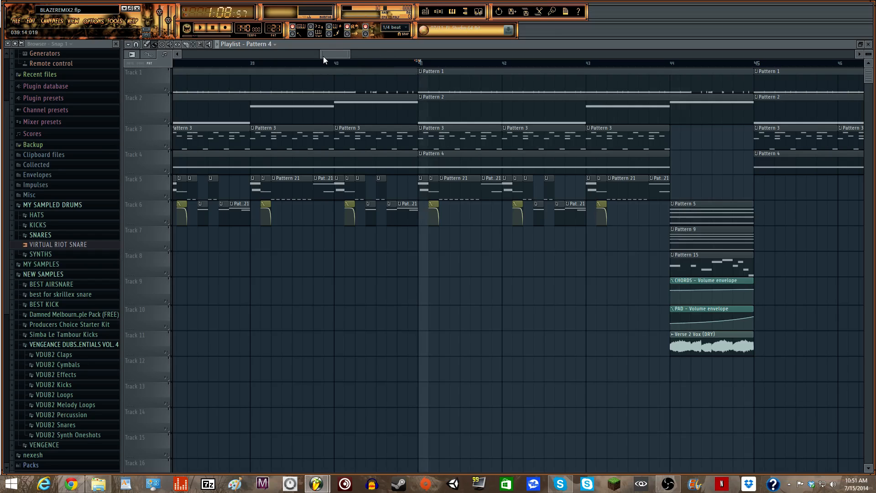
drag(320, 55, 366, 54)
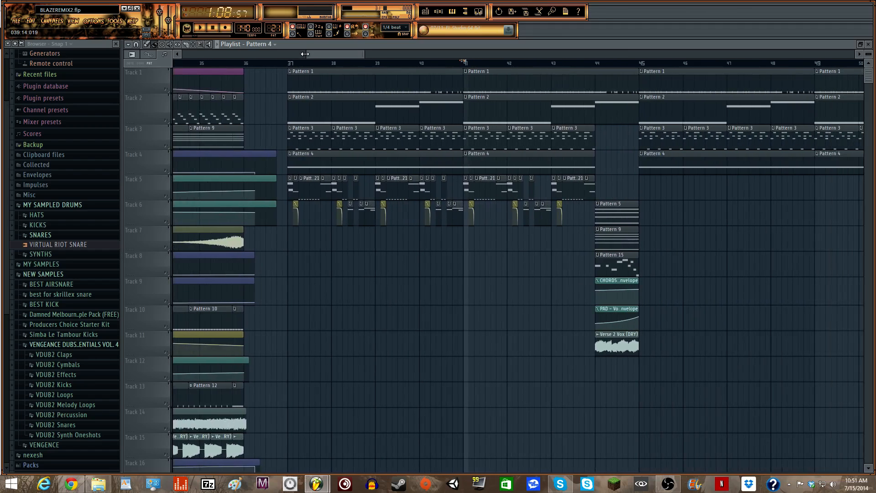
drag(305, 54, 358, 49)
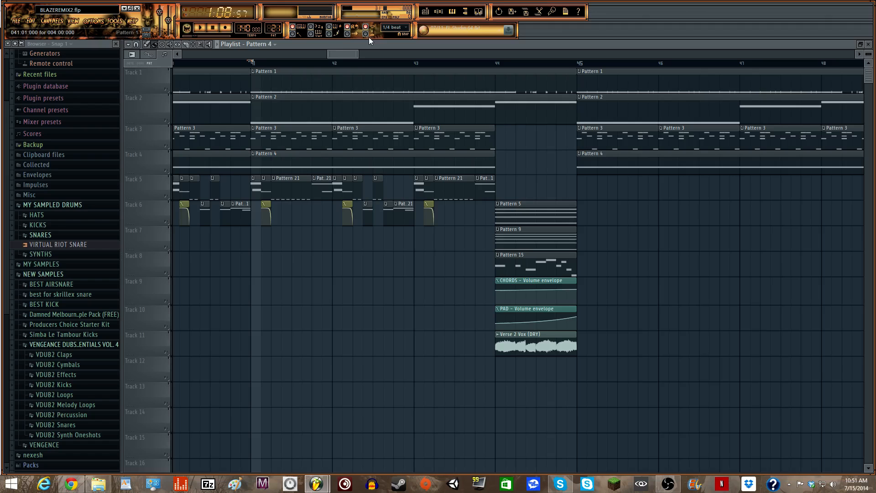
drag(355, 53, 350, 53)
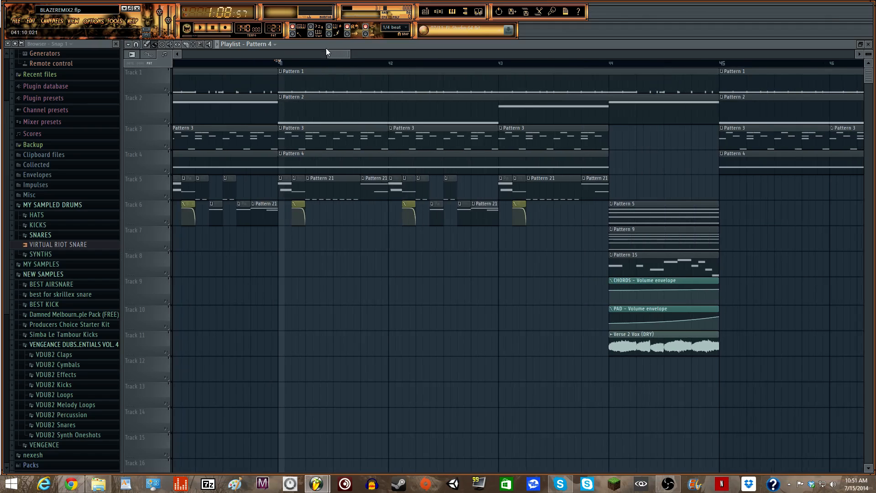
mouse_move(327, 54)
mouse_down()
mouse_move(280, 63)
mouse_move(353, 51)
mouse_move(340, 52)
mouse_up()
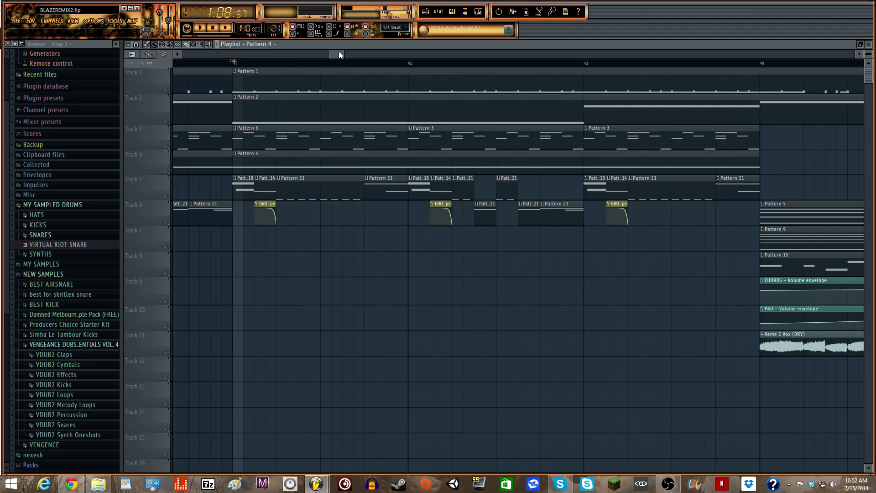
key(F6)
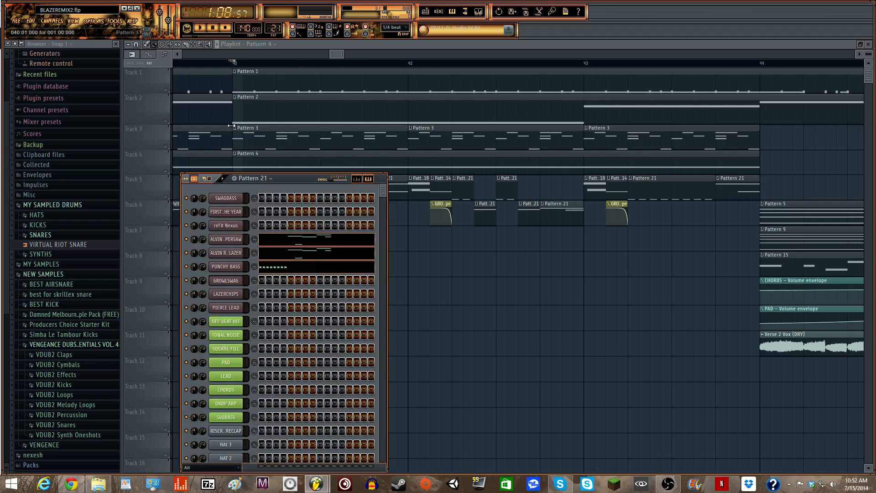
- Scroll the pattern selector to Pattern 14 and close the step sequencer
scroll(274, 24, up, 1)
scroll(274, 23, up, 2)
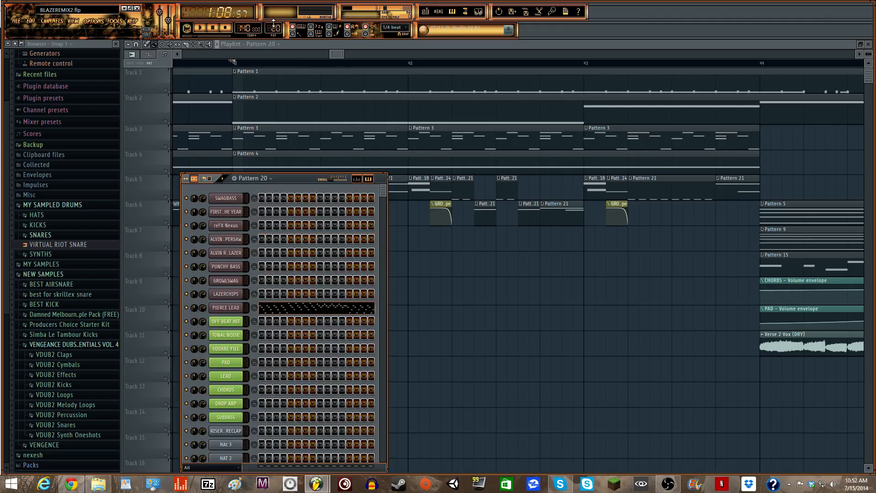
scroll(274, 24, down, 3)
scroll(273, 24, down, 1)
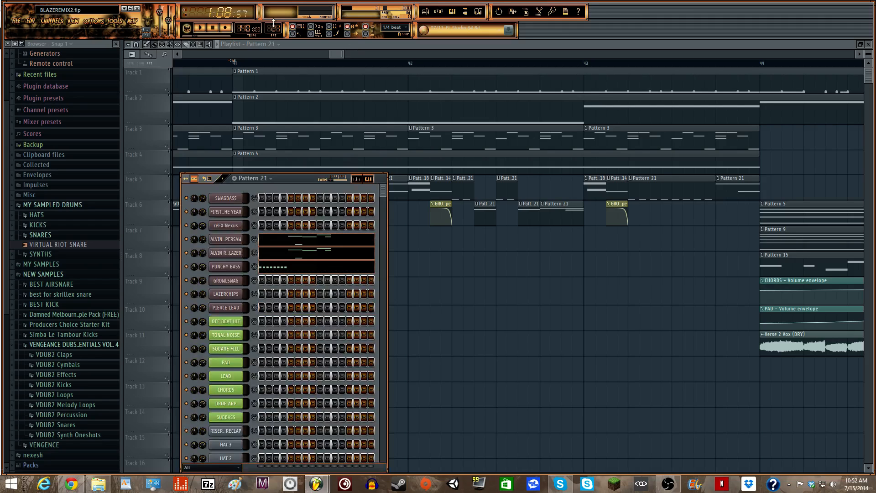
scroll(273, 24, down, 6)
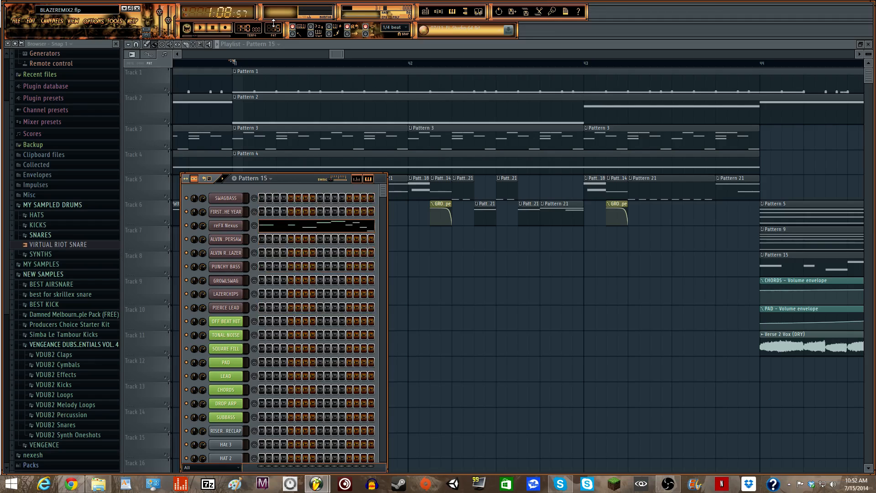
scroll(273, 24, down, 2)
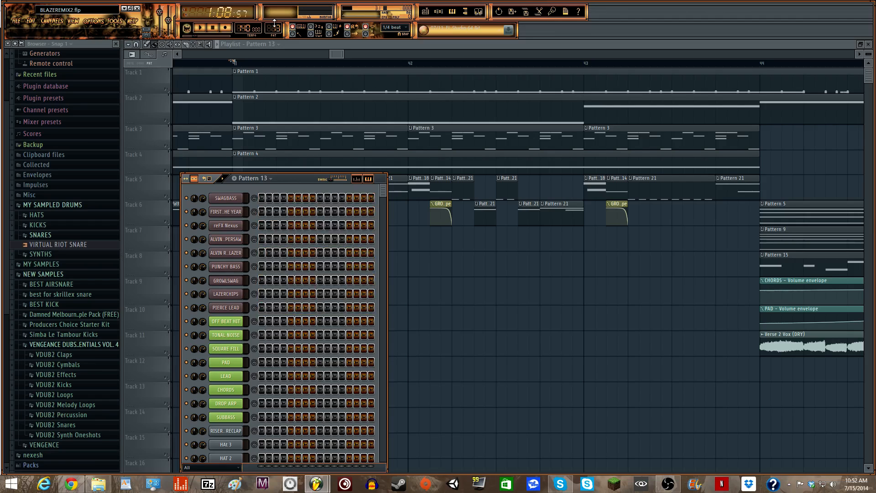
scroll(275, 22, up, 1)
key(F6)
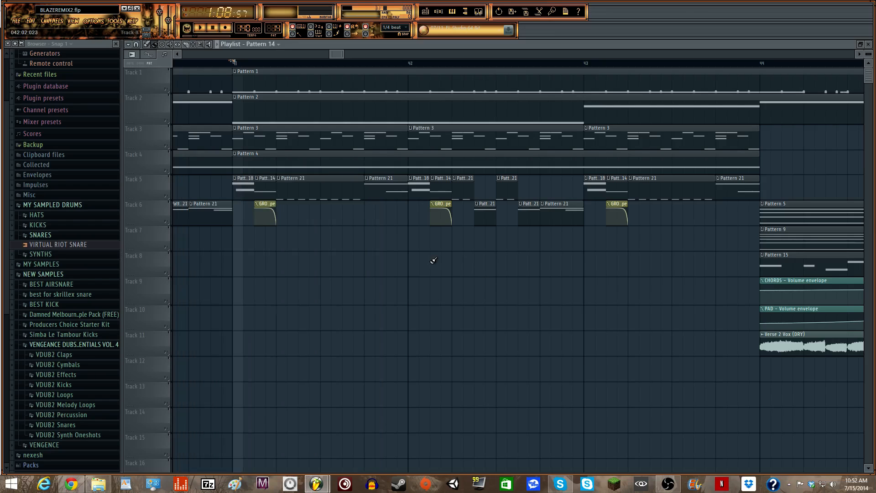
- Place a Pattern 14 clip starting near bar 40 and shorten it to under one bar
key(F6)
key(F6)
click(347, 363)
drag(453, 371, 305, 379)
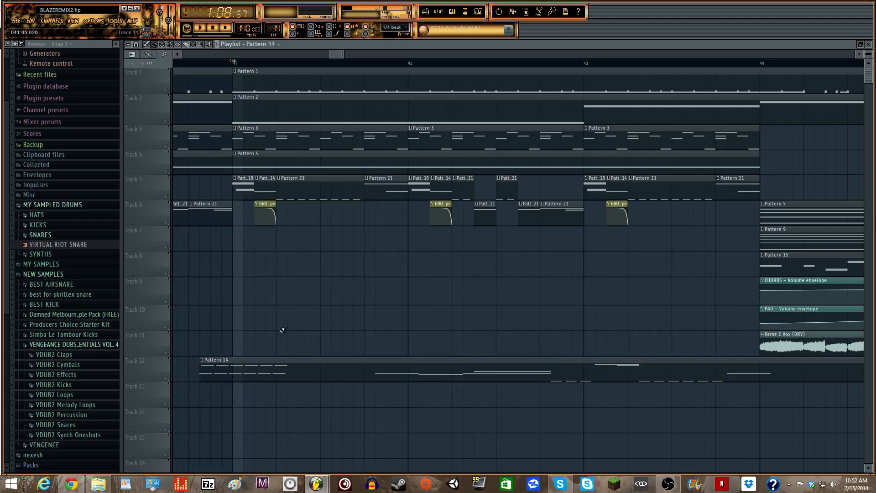
scroll(349, 56, down, 3)
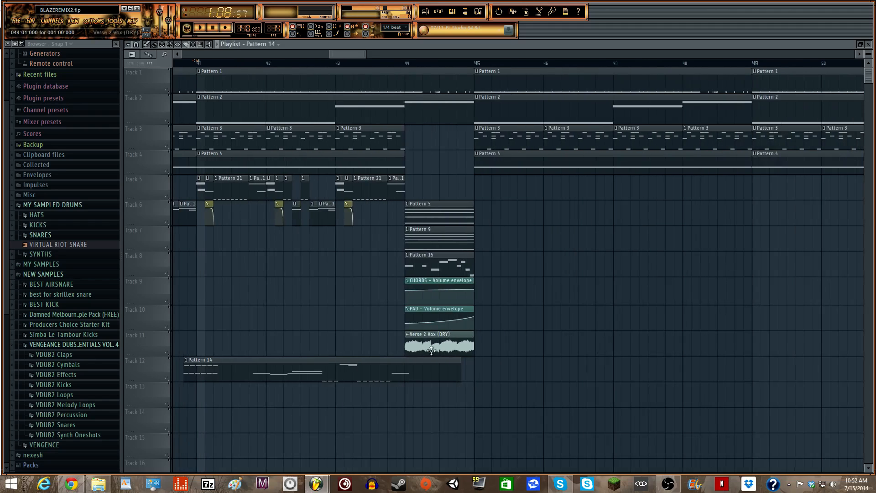
drag(466, 371, 246, 210)
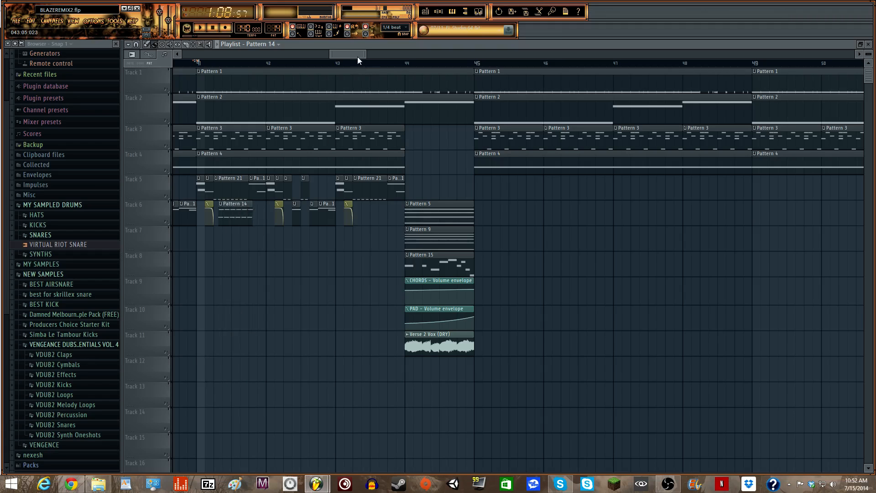
scroll(363, 50, up, 4)
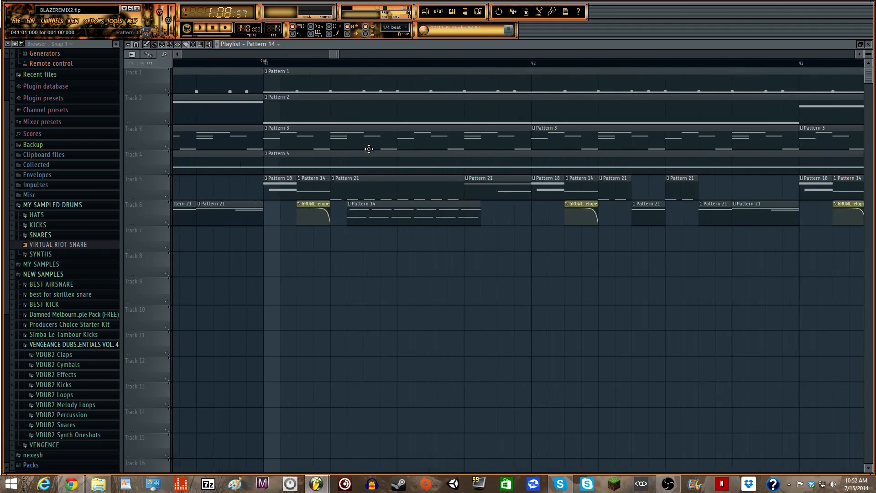
- Trim Track 5's Pattern 21 clip, push Pattern 14 later on Track 6, and audition from bar 41
drag(462, 193, 460, 213)
key(space)
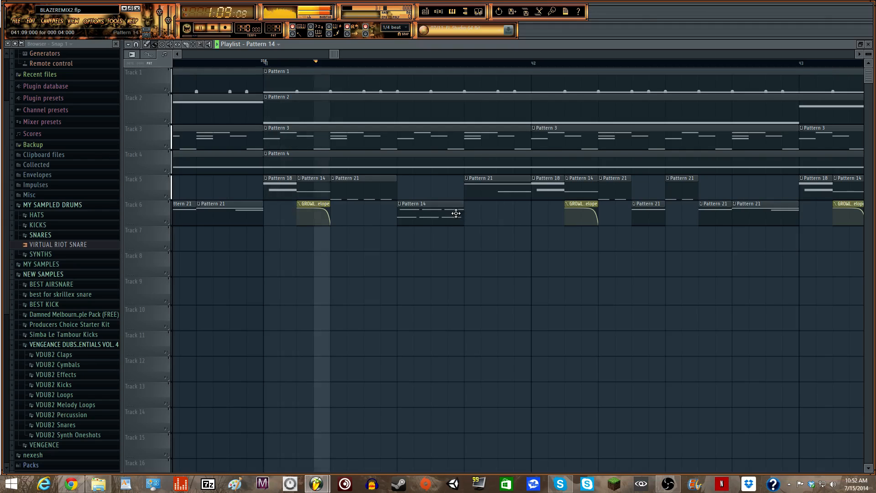
key(space)
key(space)
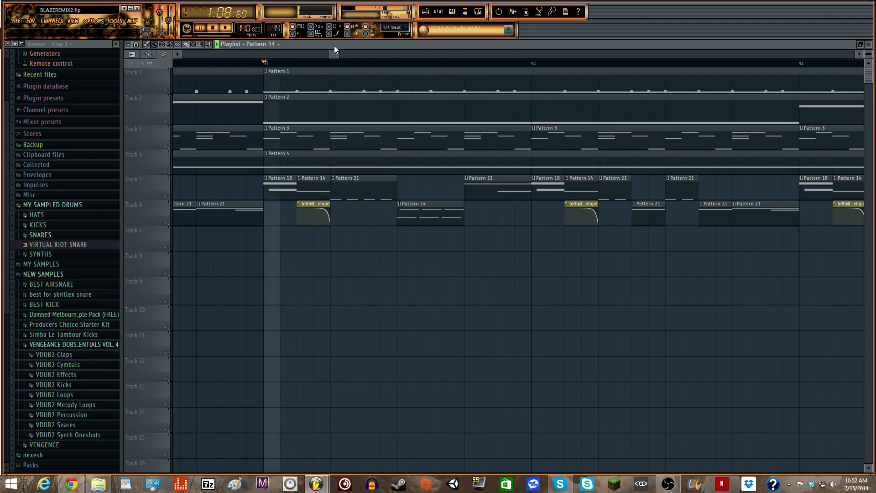
scroll(342, 62, down, 2)
key(space)
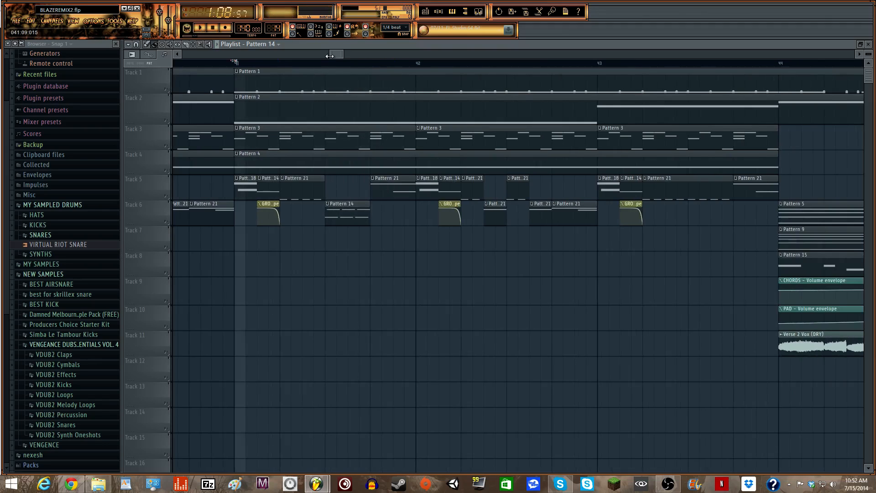
drag(328, 55, 330, 56)
key(space)
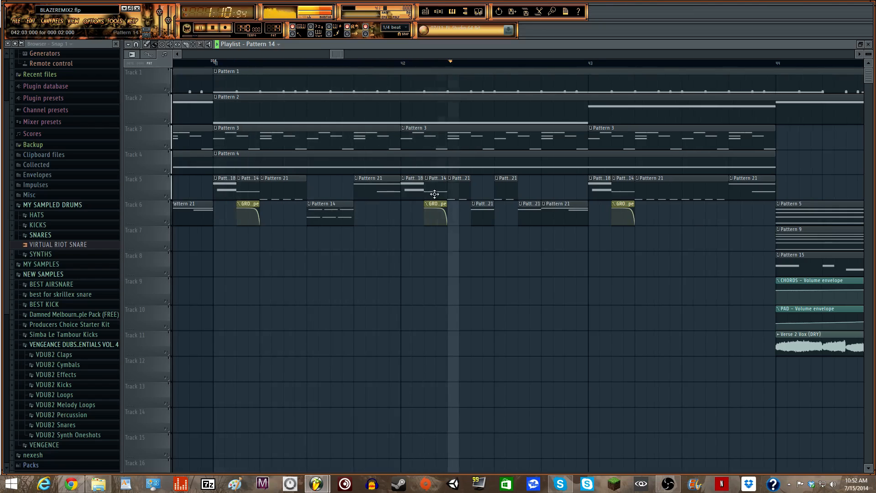
key(space)
- Add a Pattern 14 clip on Track 7 at bar 42 and delete the Pattern 21 clip on Track 6
click(477, 237)
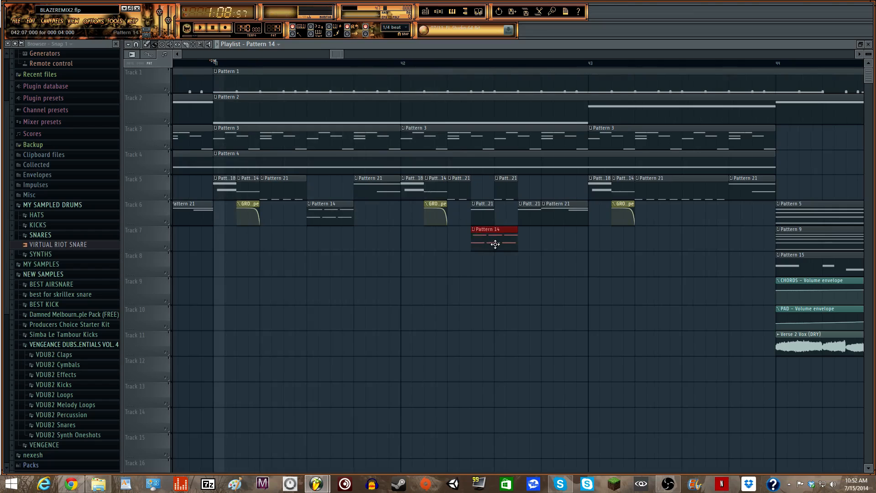
drag(486, 244, 476, 214)
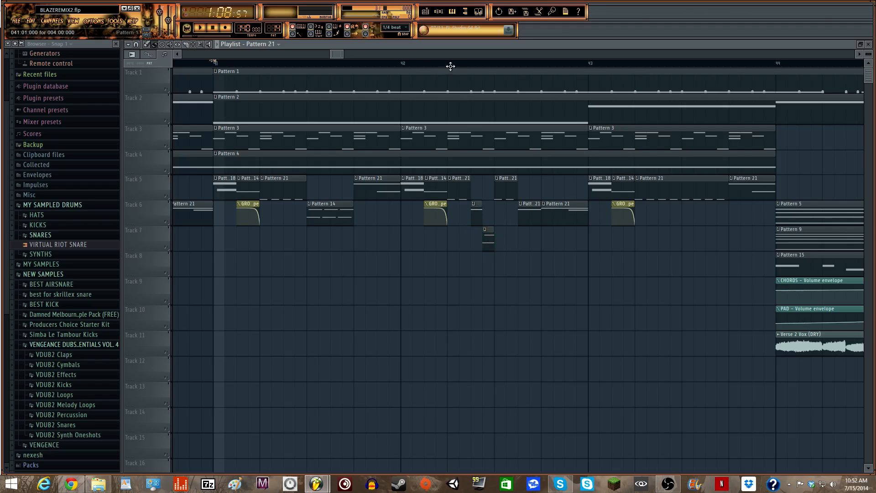
click(409, 65)
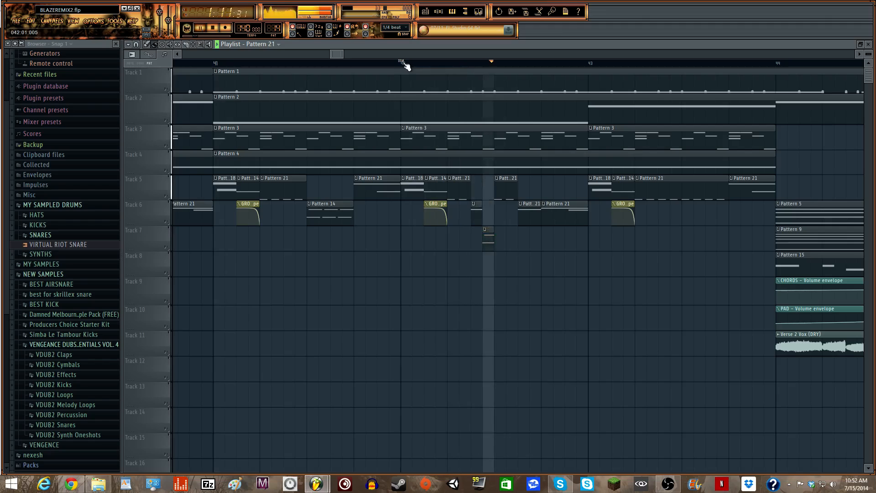
key(space)
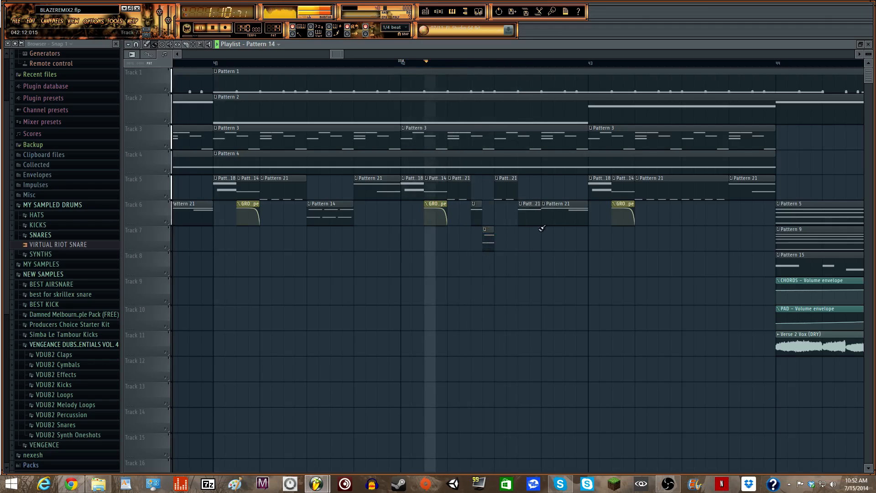
right_click(534, 218)
key(space)
- Paint four more short Pattern 14 chops on Track 7 in bar 42 and preview them
click(533, 236)
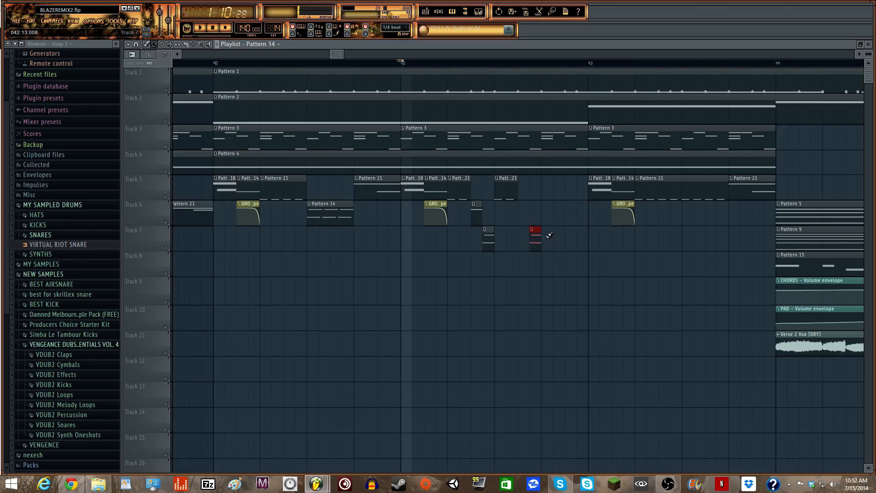
click(557, 231)
click(579, 231)
key(space)
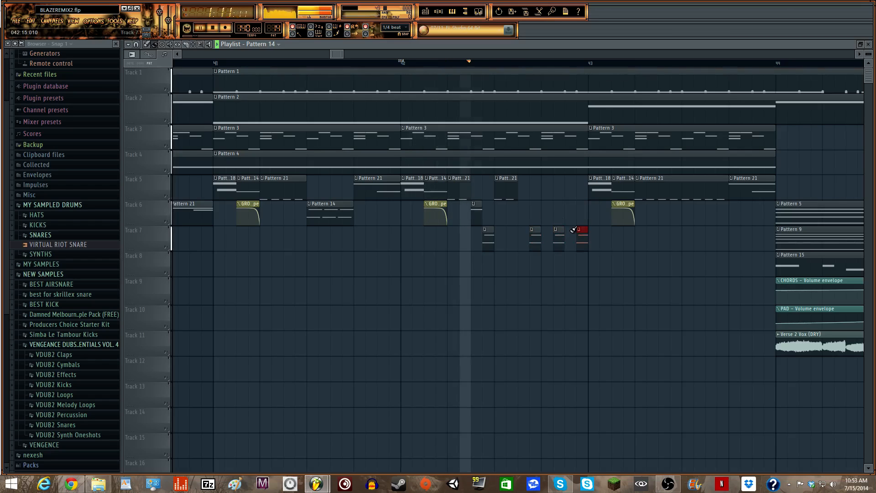
key(space)
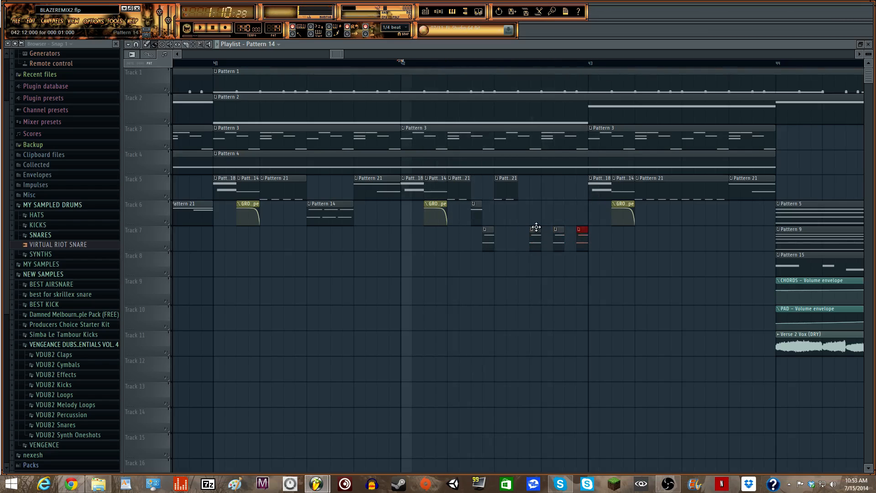
click(569, 247)
key(space)
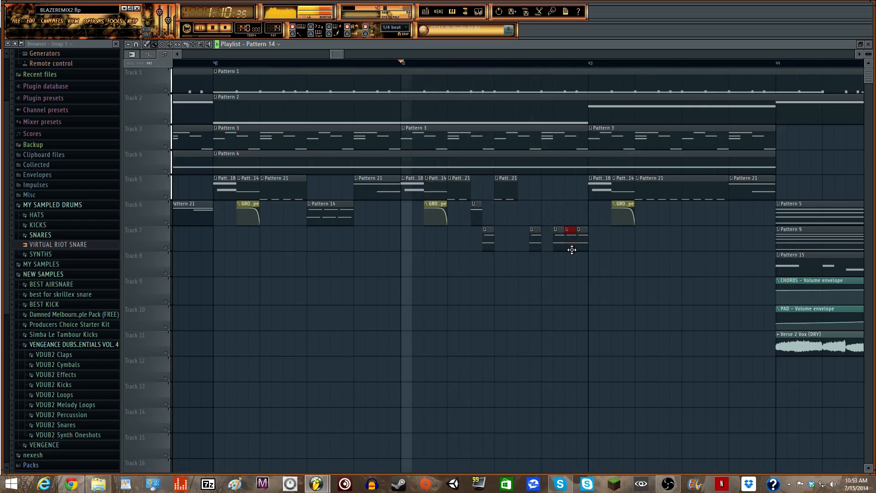
key(space)
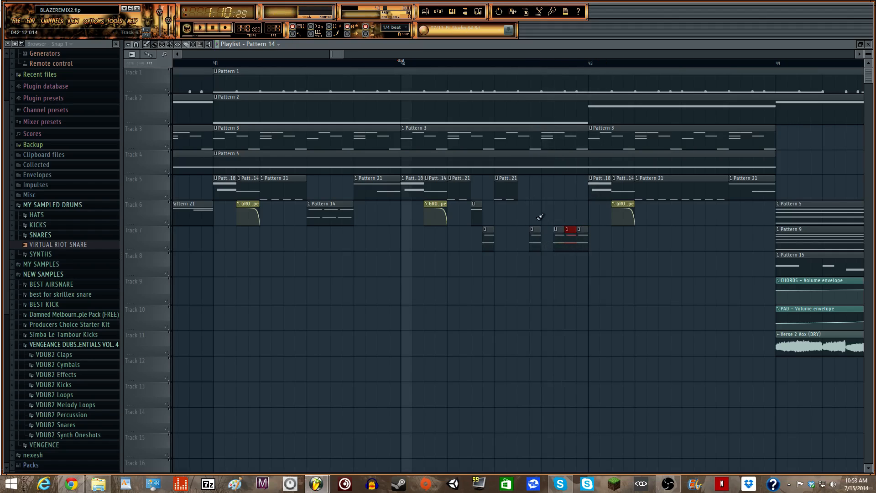
- Place two short clips on Track 6, check them, and remove the extra one
click(522, 219)
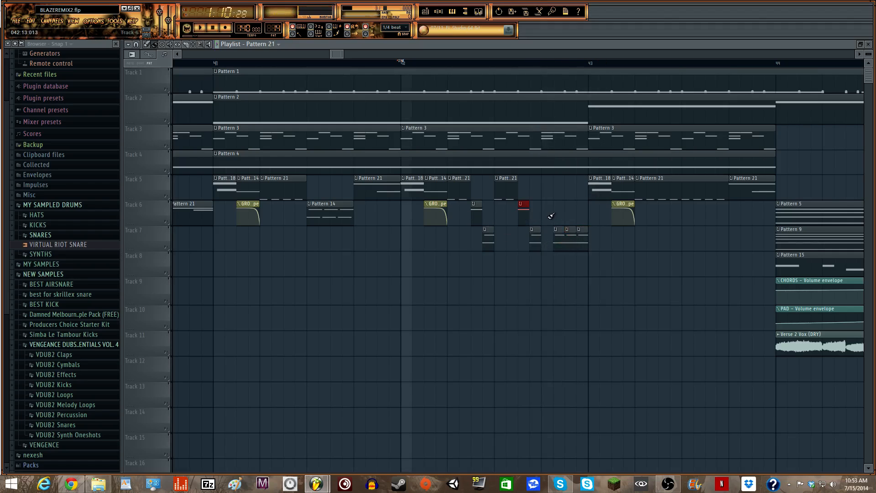
click(545, 218)
key(space)
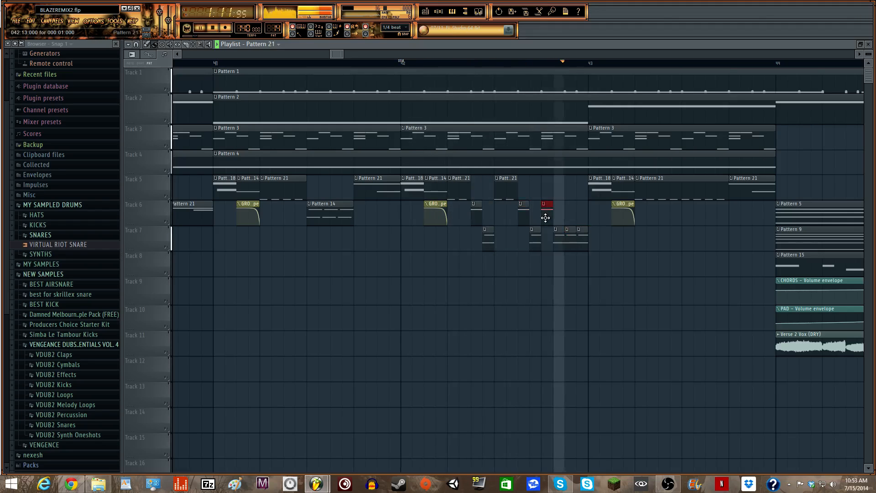
key(space)
right_click(547, 217)
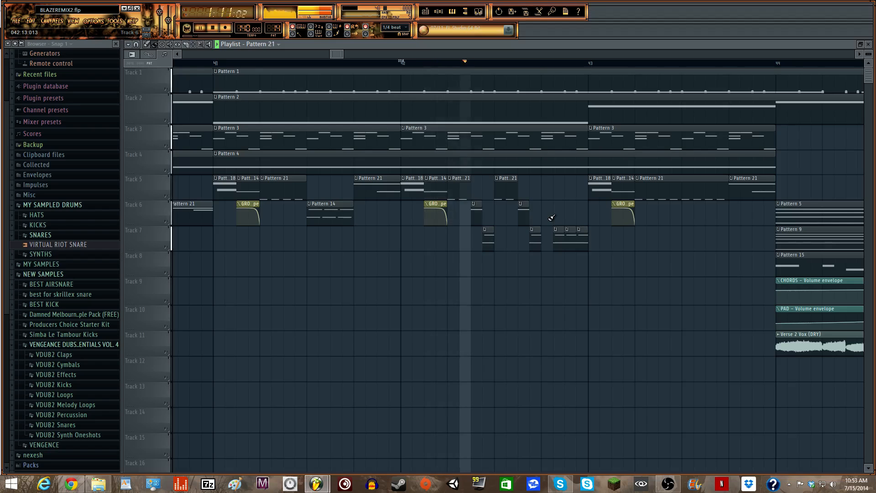
- Play the drop back from bar 41 to review it
key(space)
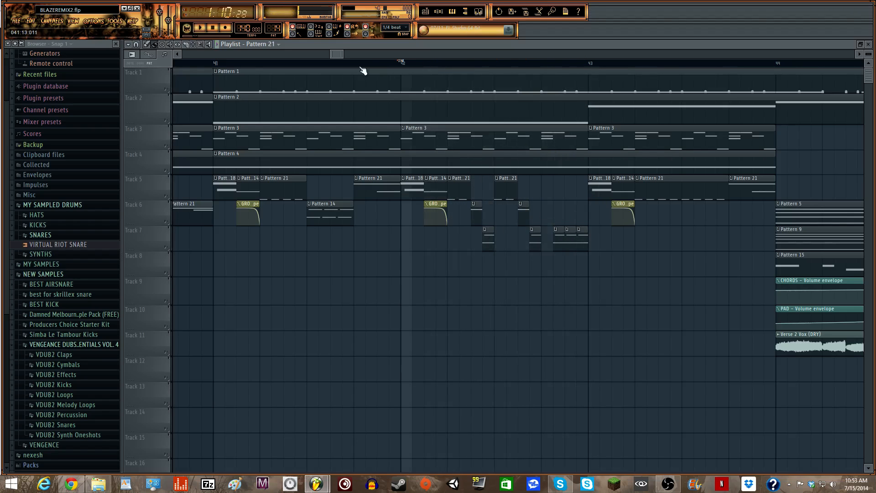
mouse_move(329, 53)
mouse_down()
mouse_move(320, 54)
mouse_move(329, 54)
mouse_up()
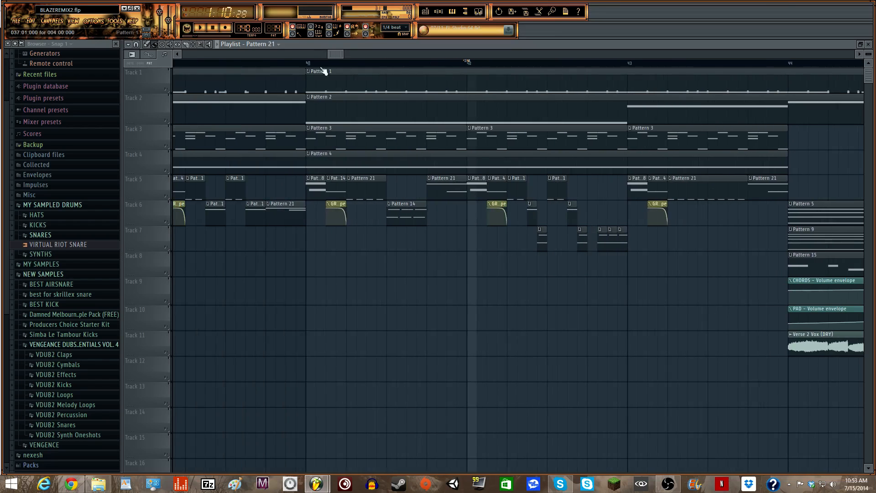
click(309, 63)
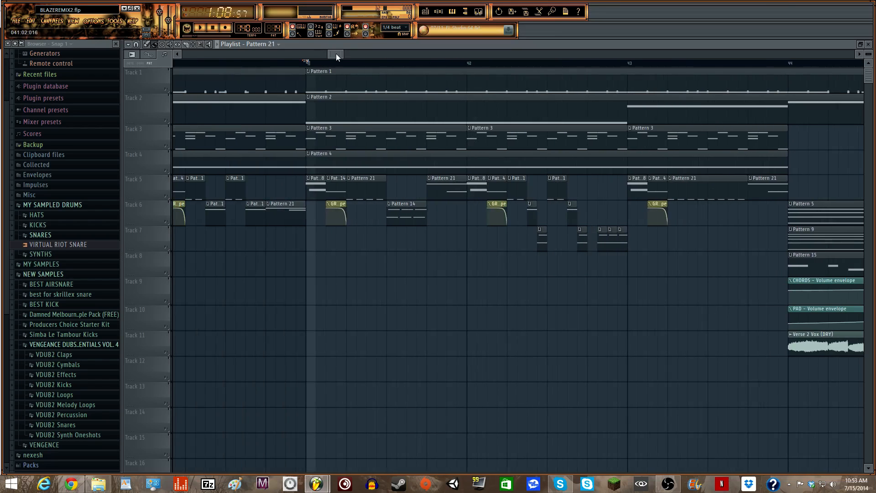
mouse_move(330, 54)
mouse_down()
mouse_move(312, 56)
mouse_move(330, 53)
mouse_up()
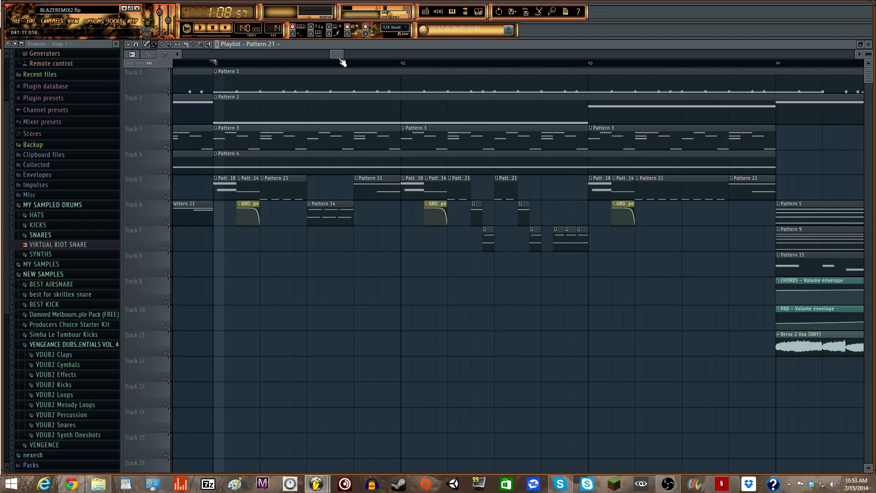
drag(340, 54, 348, 53)
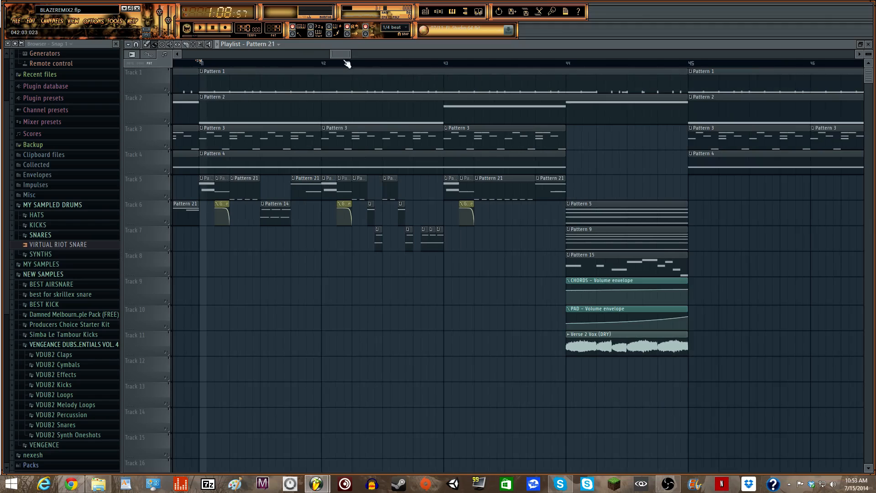
key(space)
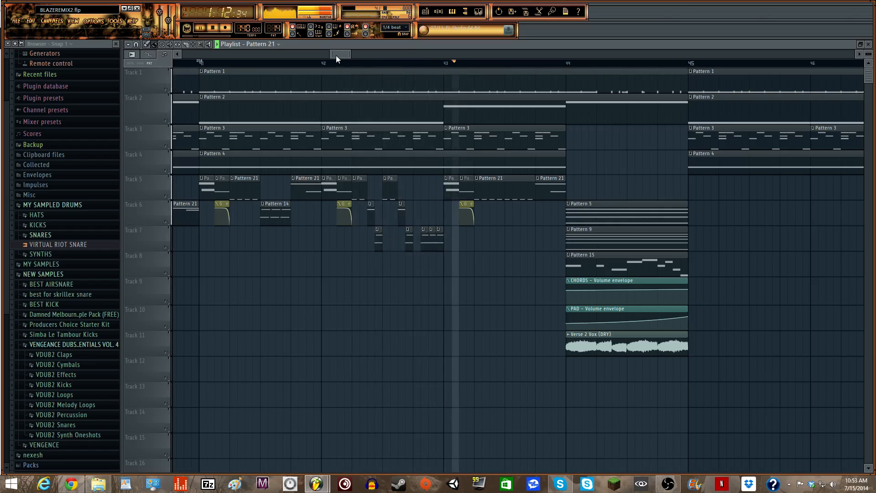
key(space)
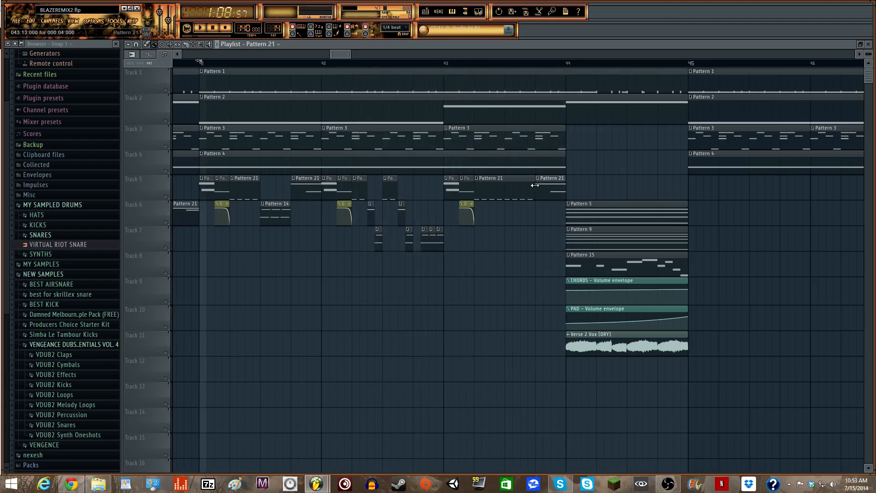
- Shorten Track 5's last Pattern 21 clip and add a Pattern 14 clip late in bar 43 on Track 6
drag(532, 184, 504, 184)
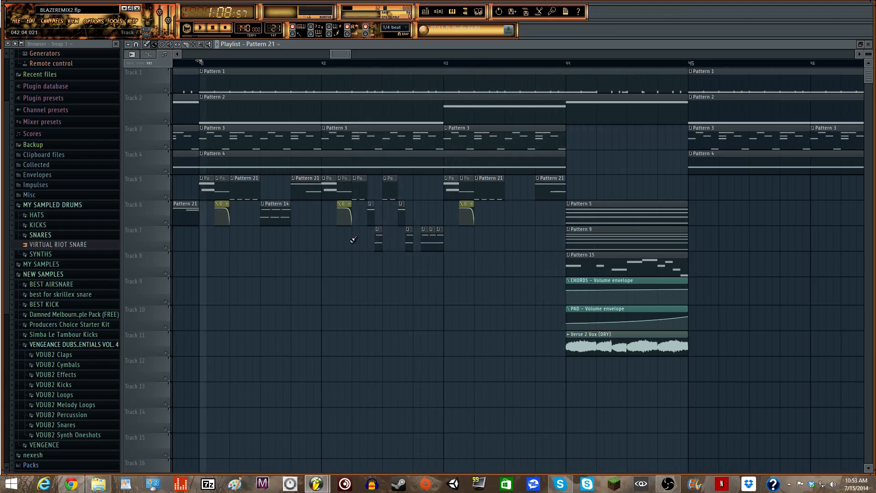
click(278, 204)
click(514, 218)
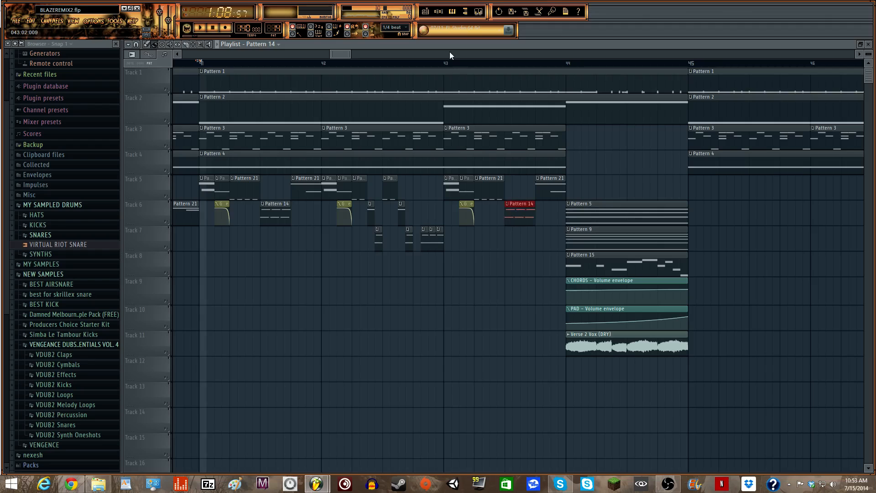
key(space)
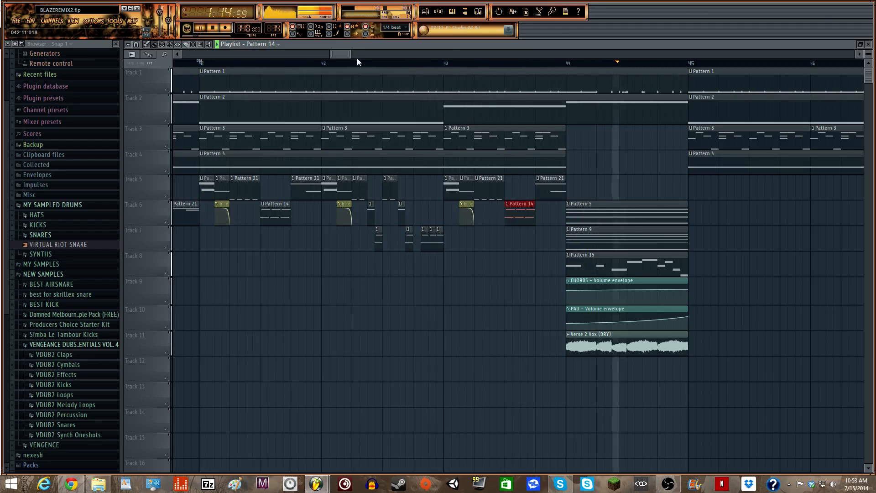
mouse_move(350, 55)
mouse_down()
mouse_move(405, 59)
mouse_move(337, 56)
mouse_up()
key(space)
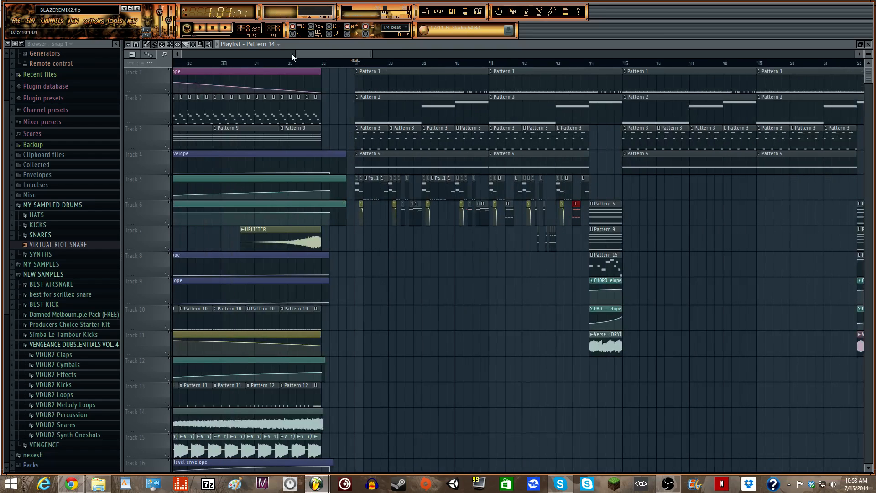
- Copy the chopped drop clips on Tracks 5–7 to bar 45
drag(295, 54, 239, 54)
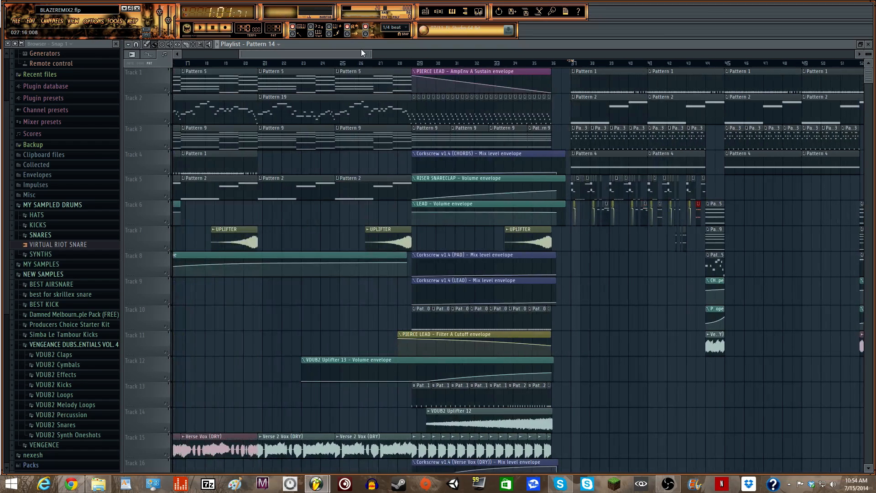
mouse_move(371, 54)
mouse_down()
mouse_move(326, 55)
mouse_move(370, 56)
mouse_up()
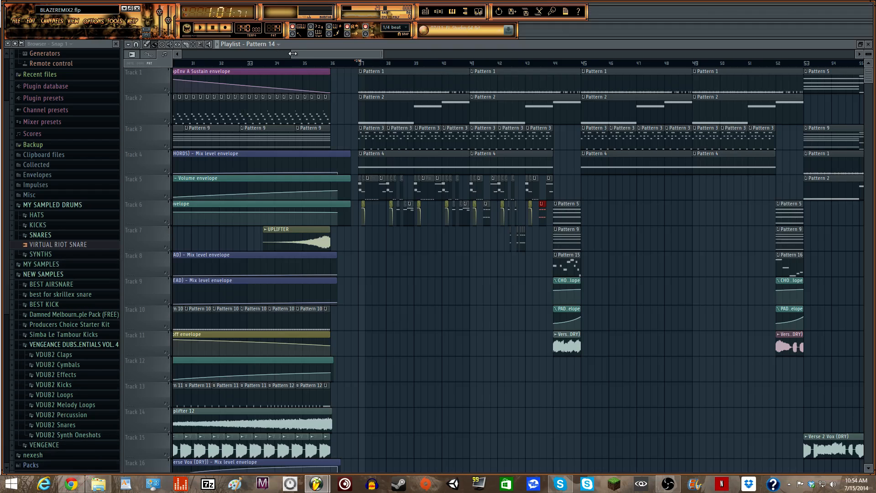
drag(292, 53, 316, 54)
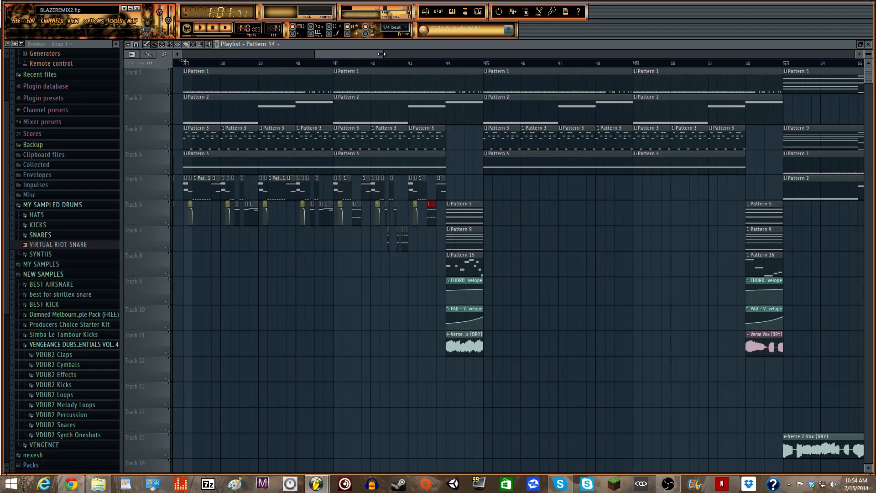
mouse_move(381, 53)
mouse_down()
mouse_move(361, 59)
mouse_move(408, 55)
mouse_move(363, 67)
mouse_move(350, 55)
mouse_move(374, 54)
mouse_up()
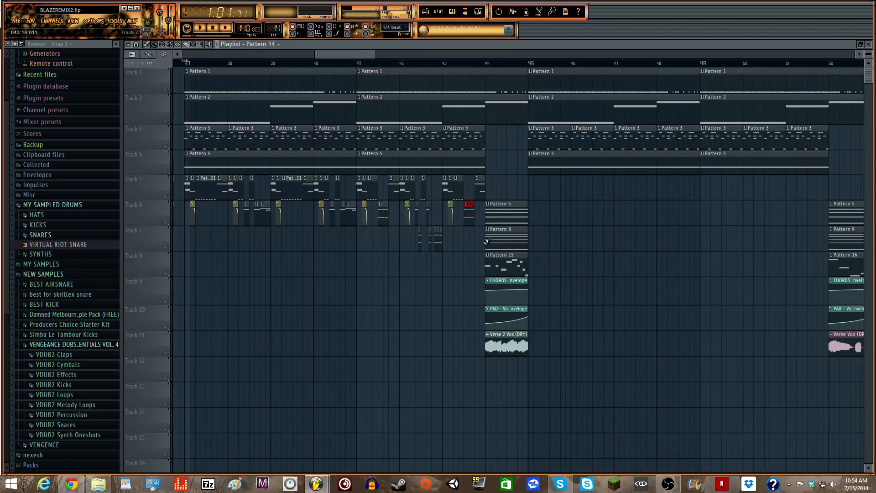
drag(482, 244, 269, 192)
mouse_move(183, 190)
mouse_down()
mouse_move(461, 153)
mouse_move(570, 194)
mouse_move(552, 197)
mouse_up()
- Play the song from bar 52 into the bar-53 section, then stop
drag(346, 56, 352, 54)
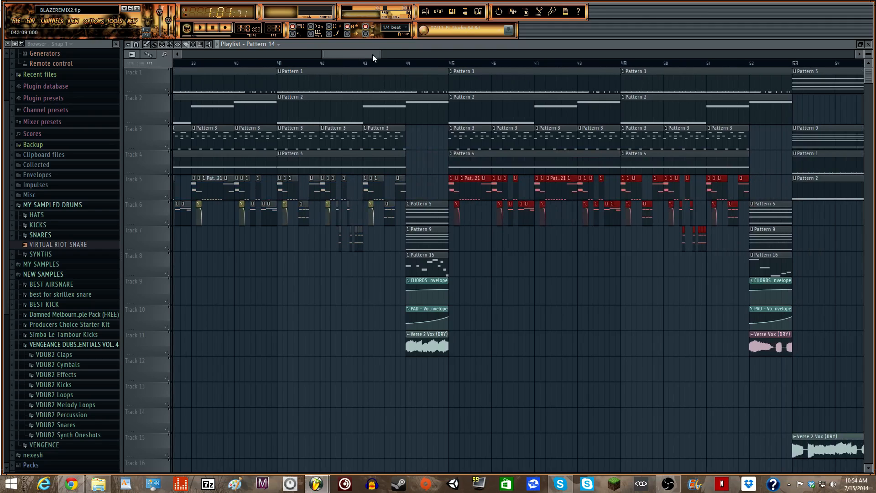
drag(381, 54, 442, 56)
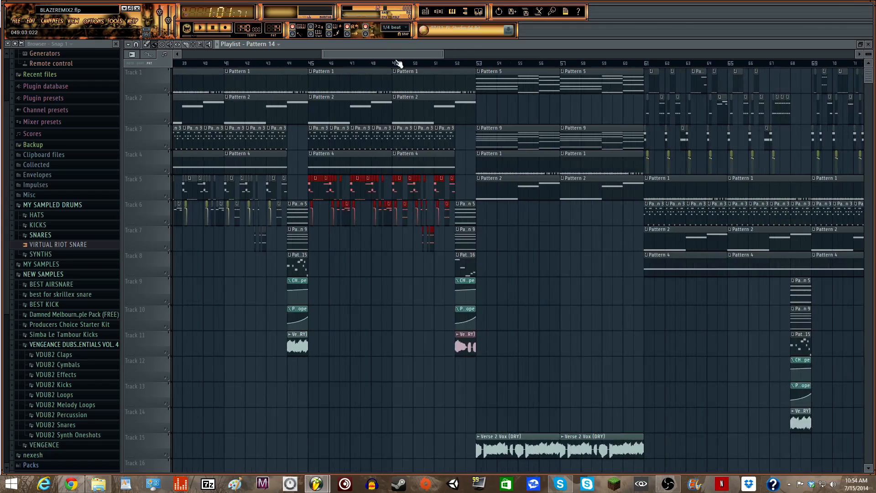
click(455, 66)
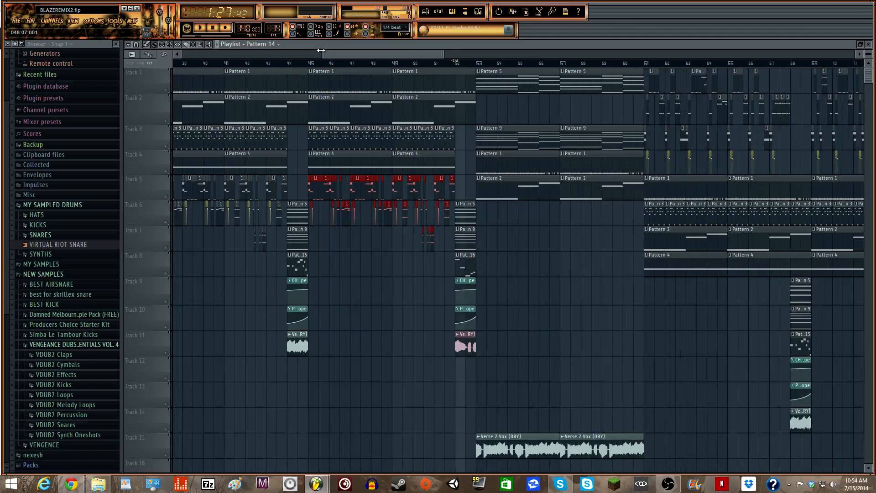
drag(321, 50, 345, 55)
key(space)
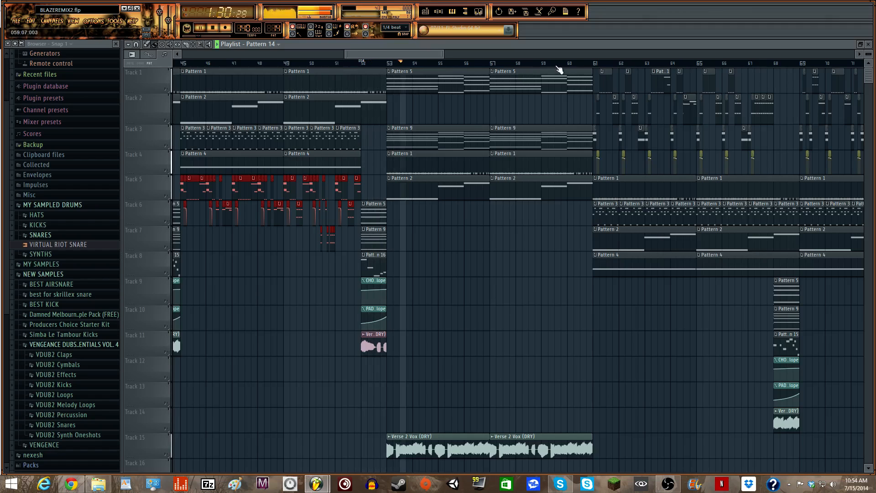
key(space)
- Select the clips in bars 53–59 and move the playback start to bar 44
drag(388, 63, 593, 73)
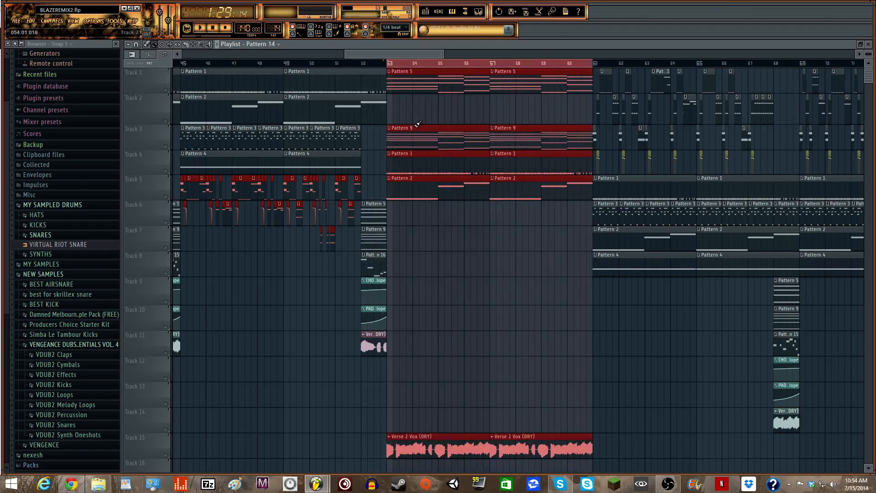
scroll(502, 313, down, 4)
scroll(137, 248, up, 4)
drag(444, 53, 351, 53)
click(231, 66)
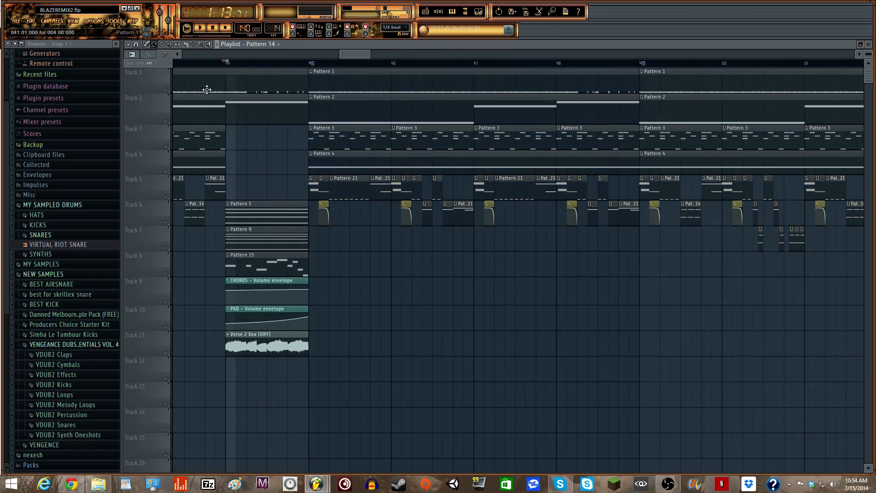
- Solo Track 6, then Track 7, and play the transition from bar 44
right_click(164, 221)
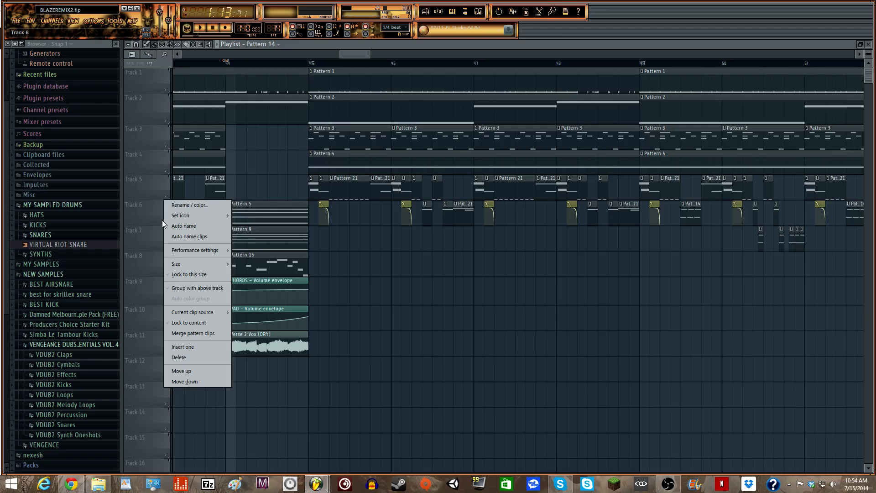
click(162, 220)
right_click(167, 223)
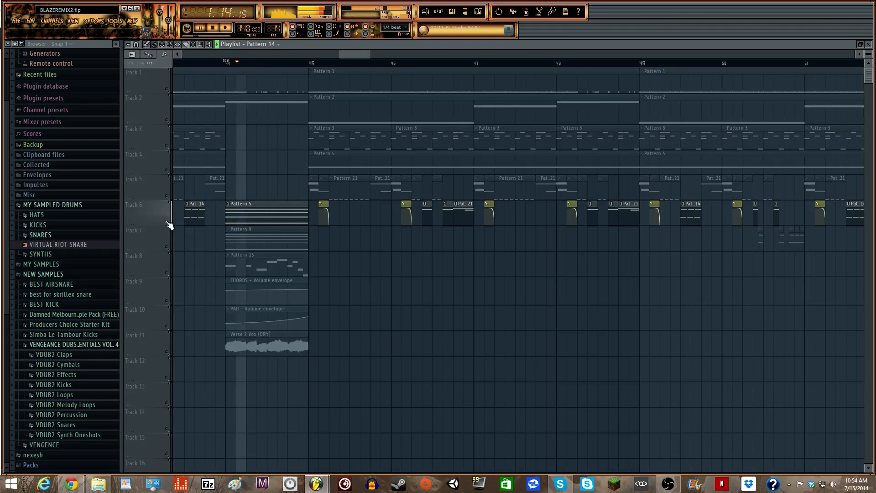
right_click(170, 252)
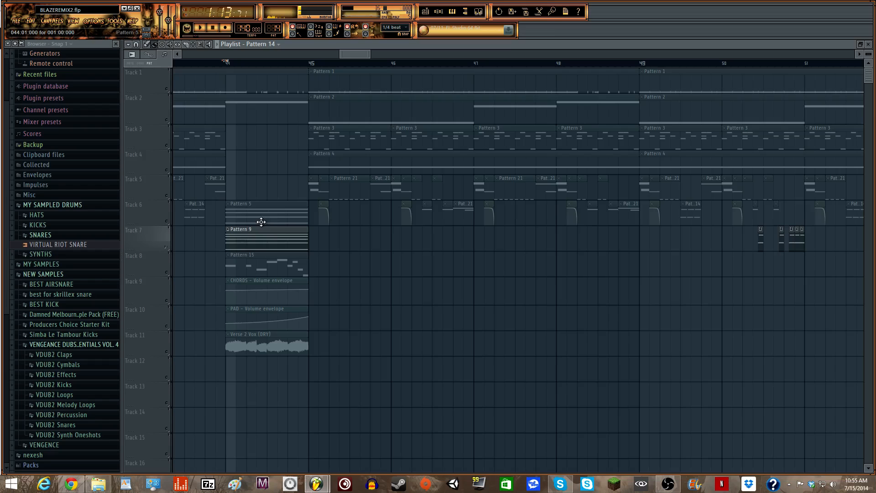
click(169, 275)
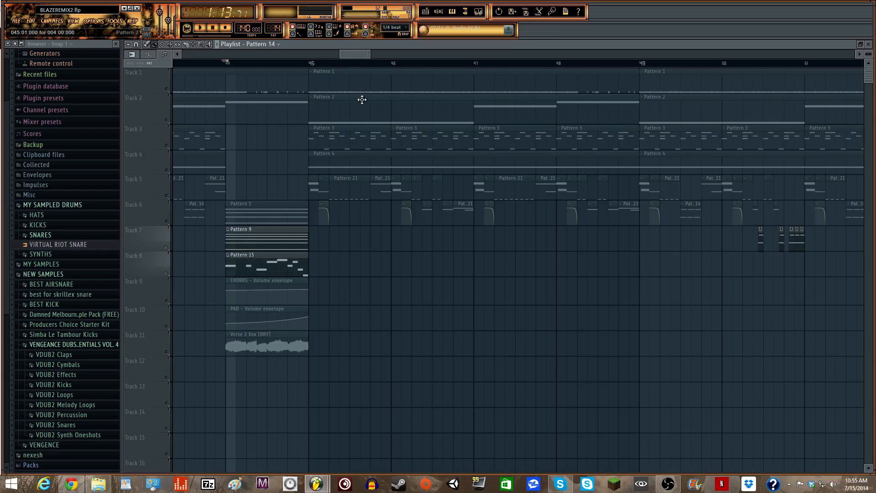
key(space)
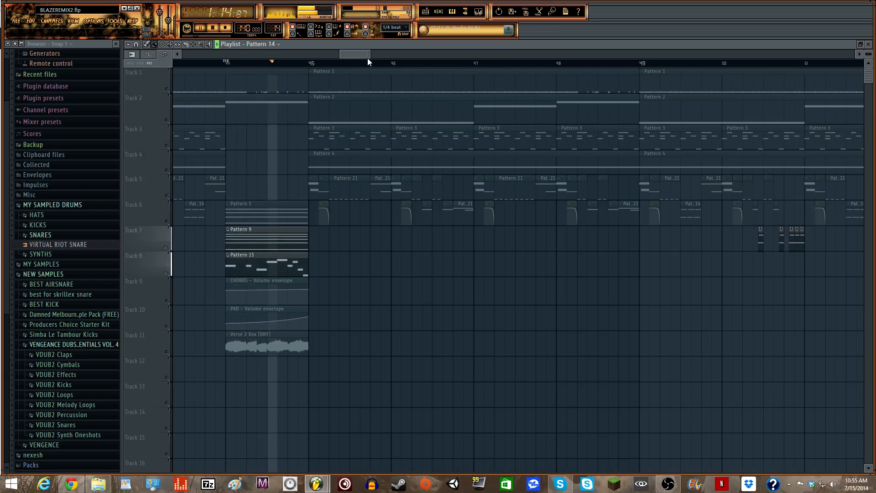
key(space)
- Select bars 37 to 45 of the first drop
drag(349, 54, 298, 64)
drag(413, 63, 756, 63)
drag(758, 107, 774, 106)
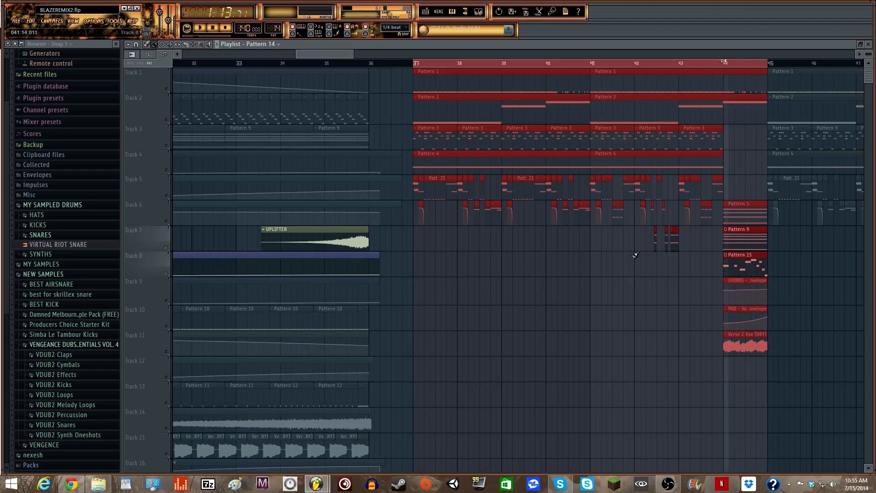
- Make Pattern 19 current, select Track 2, and play from bar 27
click(396, 65)
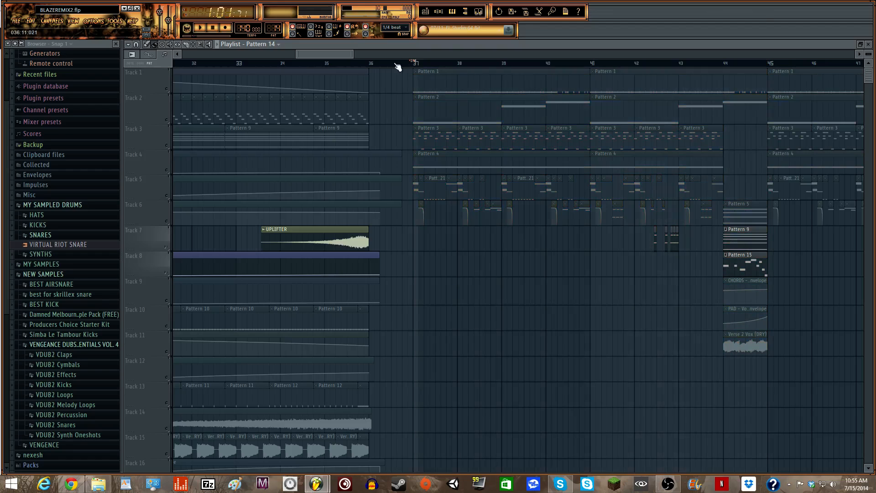
drag(298, 55, 256, 54)
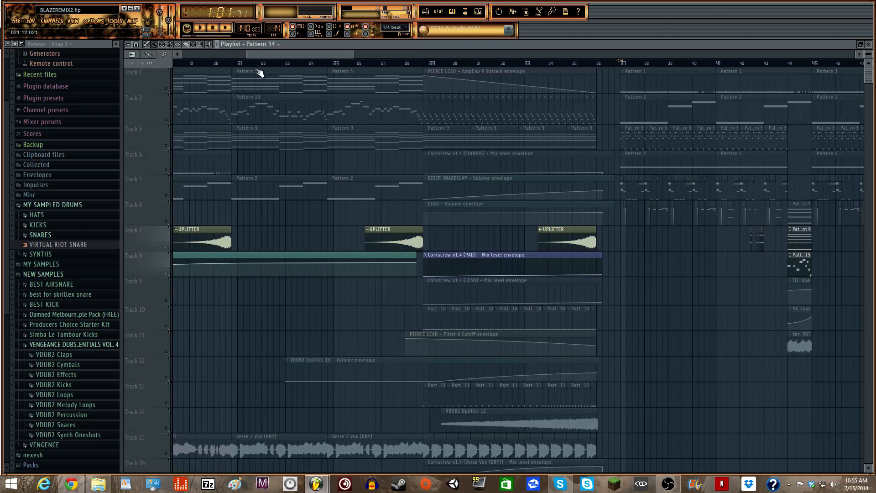
click(283, 104)
drag(399, 64, 423, 65)
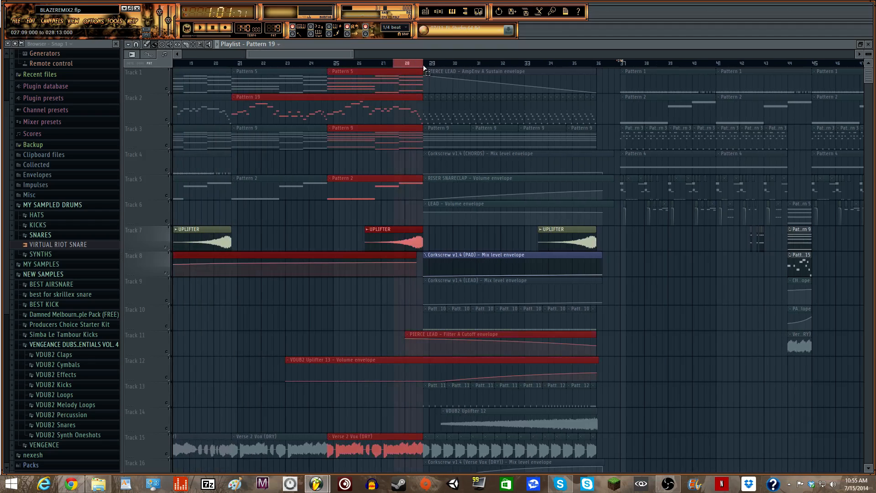
click(399, 65)
click(169, 123)
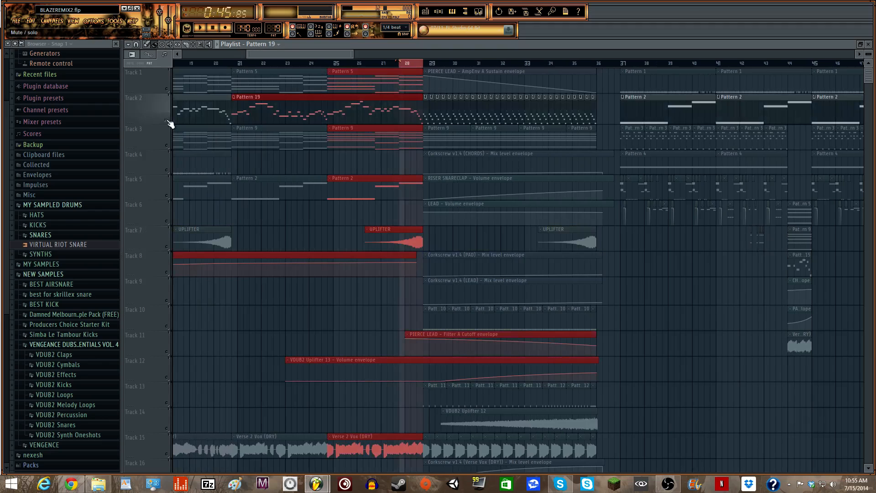
key(space)
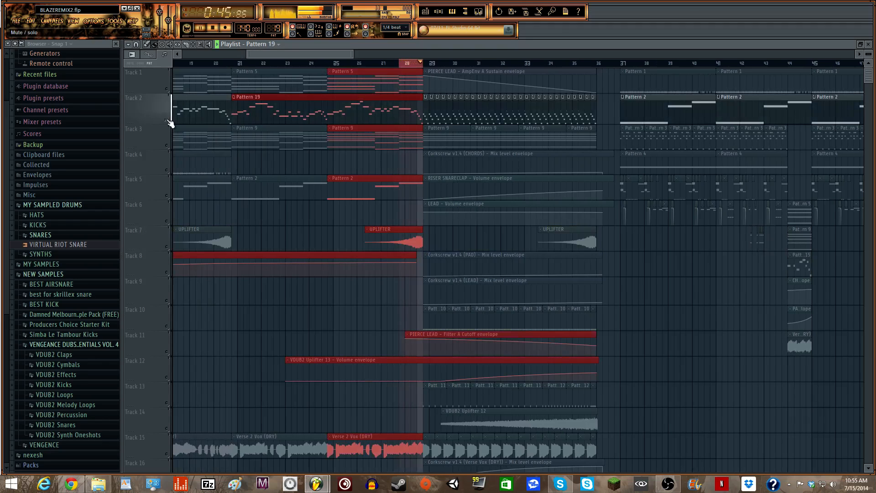
key(space)
click(402, 65)
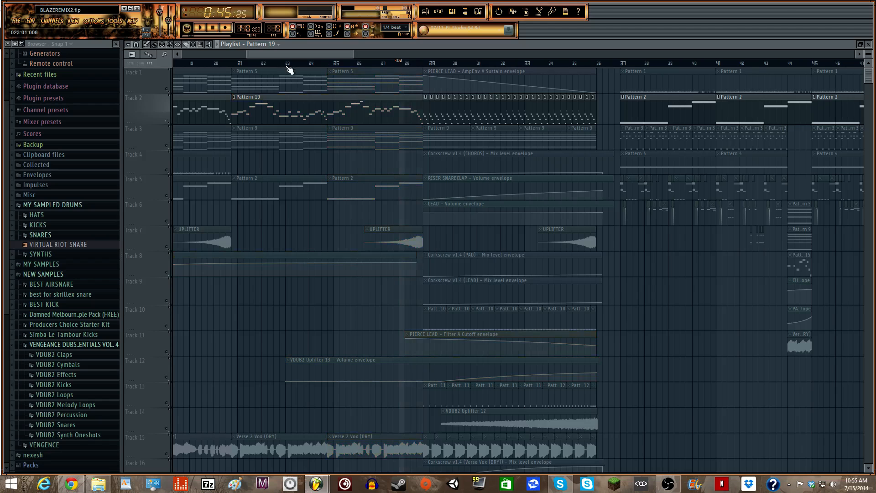
- Select bars 37–45 of the drop, pick Pattern 5, and set playback start to bar 37
scroll(275, 58, right, 3)
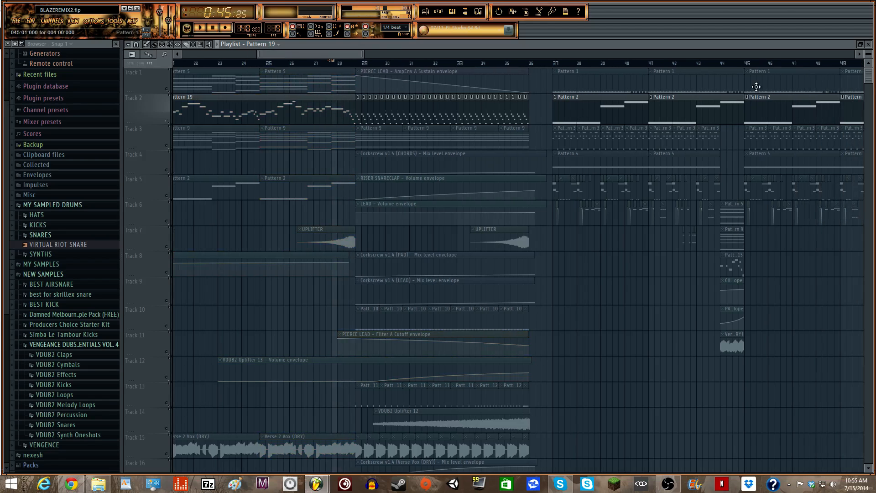
drag(551, 66, 759, 201)
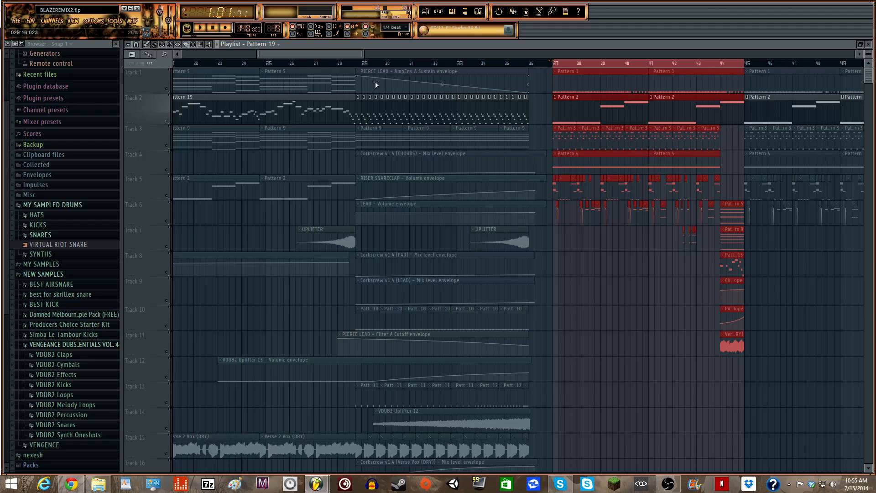
drag(258, 54, 233, 55)
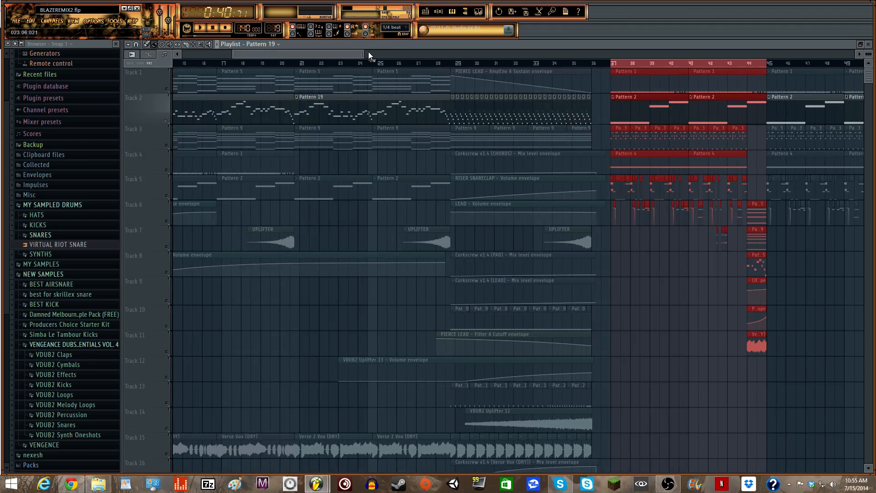
drag(361, 53, 327, 54)
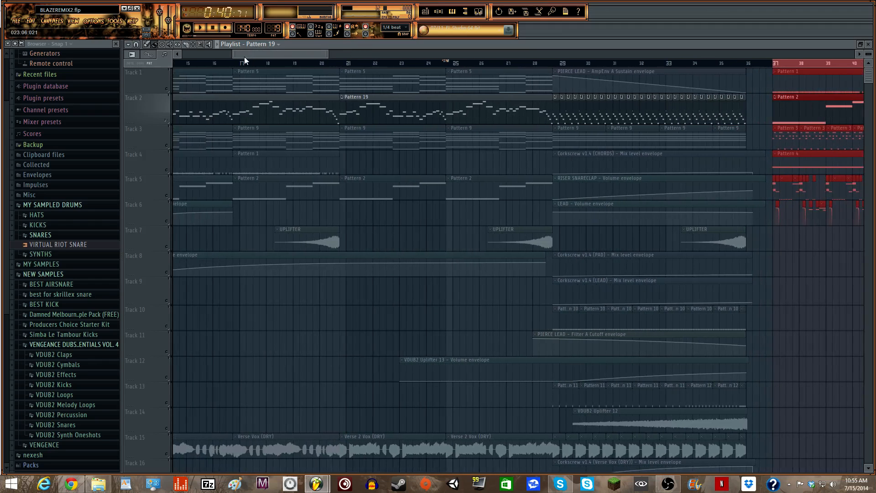
drag(234, 55, 247, 55)
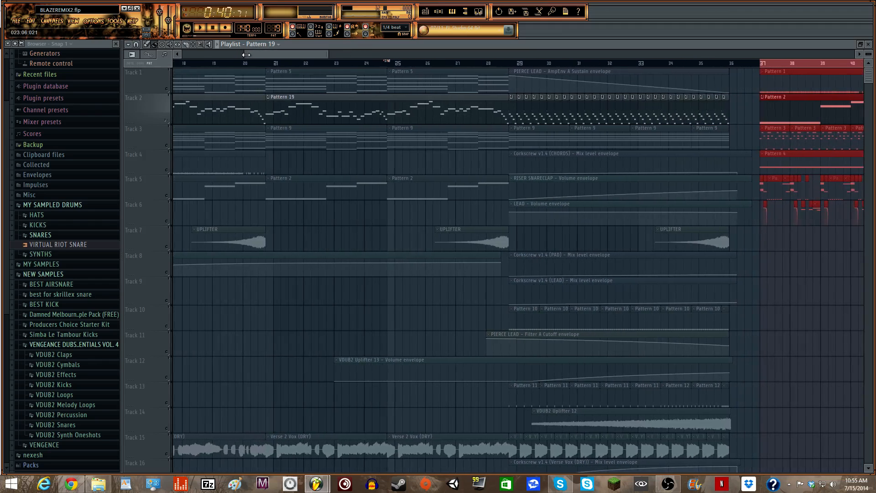
click(479, 72)
click(477, 63)
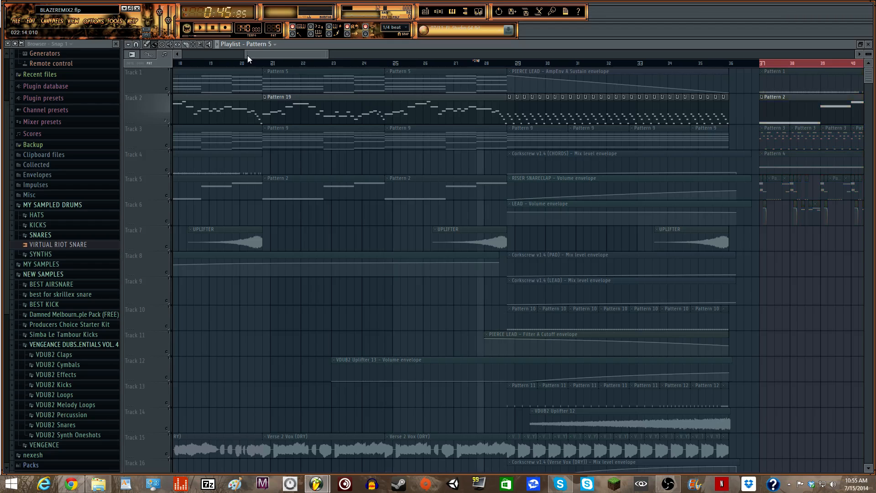
drag(247, 55, 259, 55)
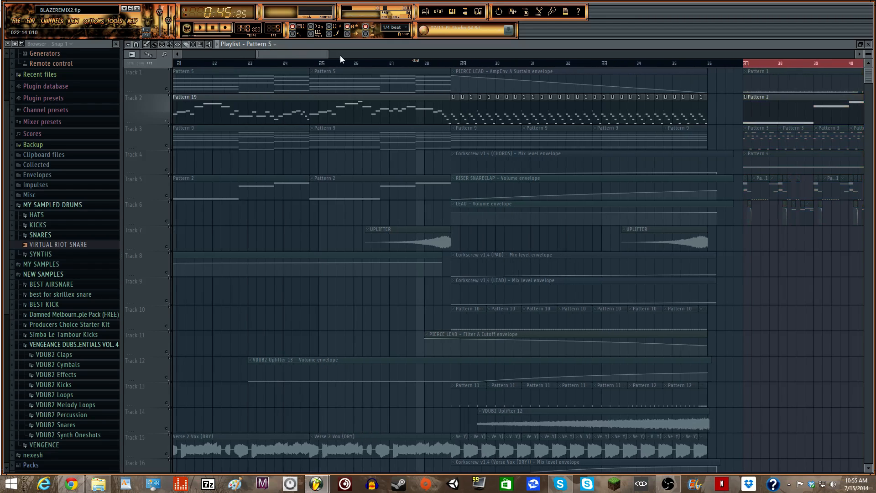
drag(325, 54, 362, 54)
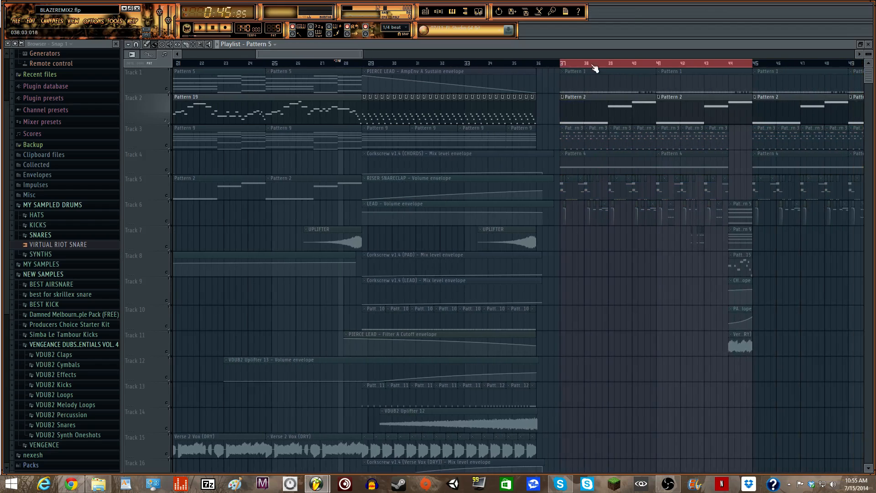
click(565, 64)
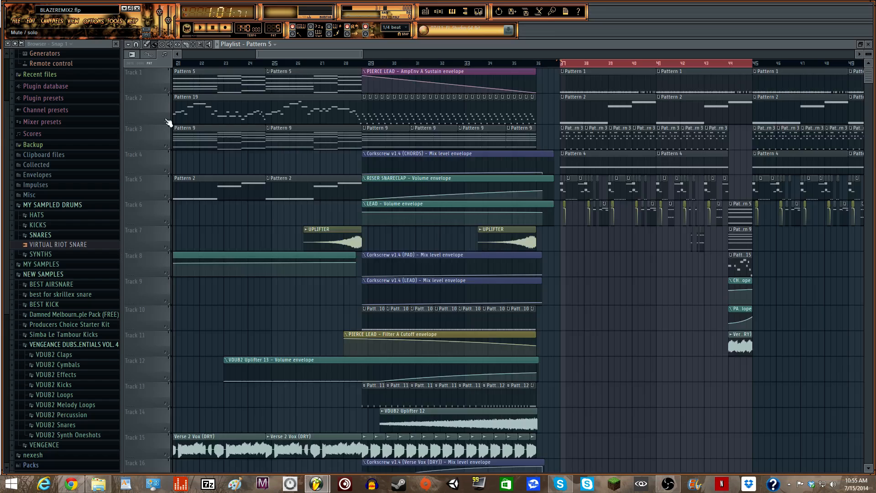
drag(273, 53, 308, 54)
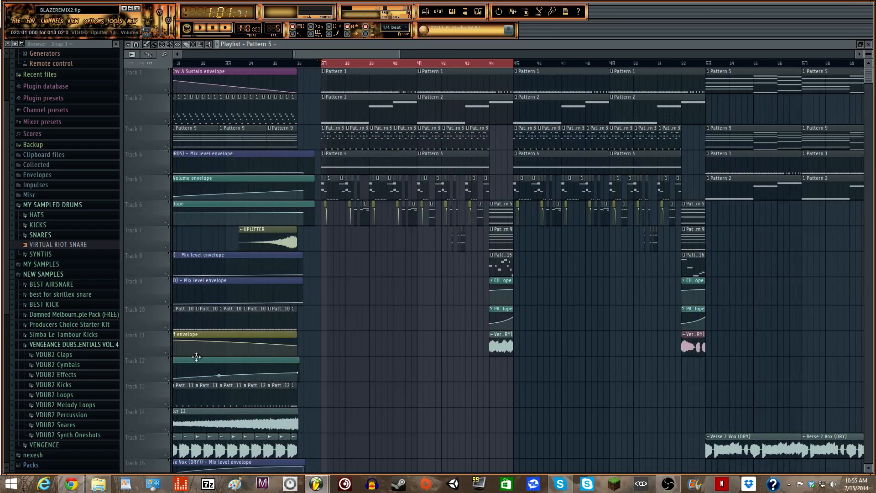
- Solo Track 11, play from bar 44, then unmute Tracks 10 and 9
right_click(167, 352)
click(492, 68)
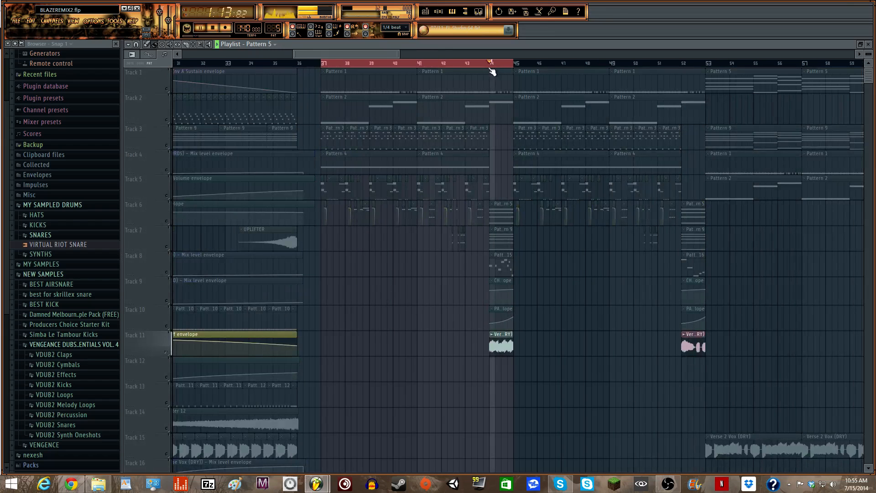
click(167, 326)
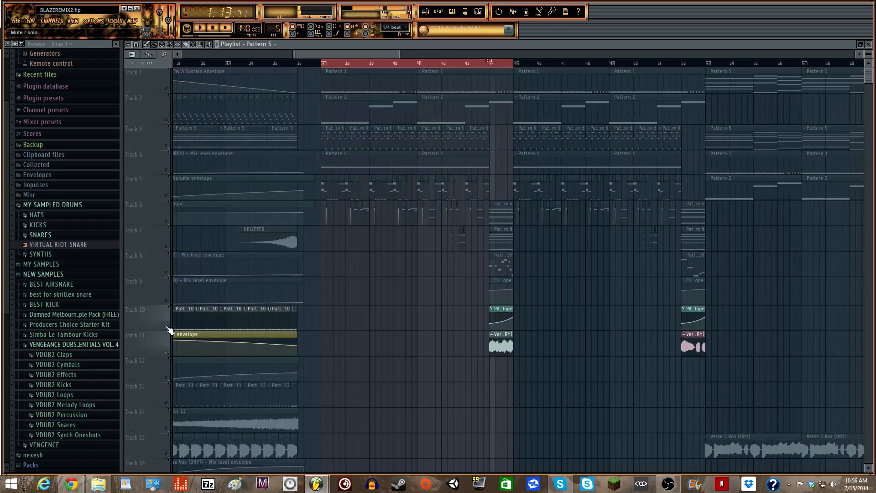
click(167, 301)
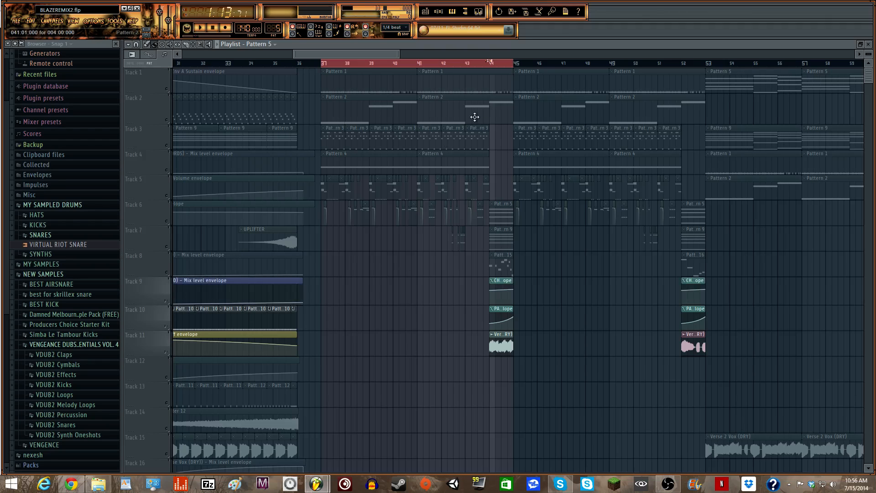
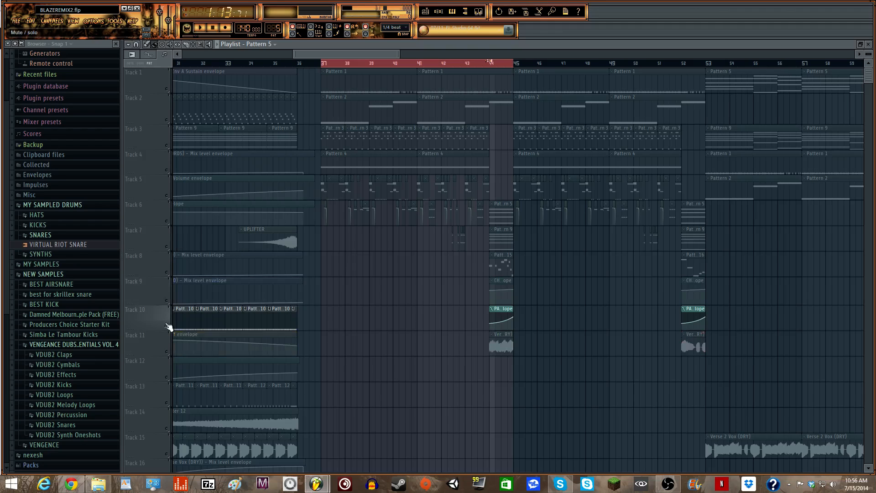
- Clear the bar 37–45 time selection and scroll the playlist to the middle of the song
key(ctrl+a)
click(491, 65)
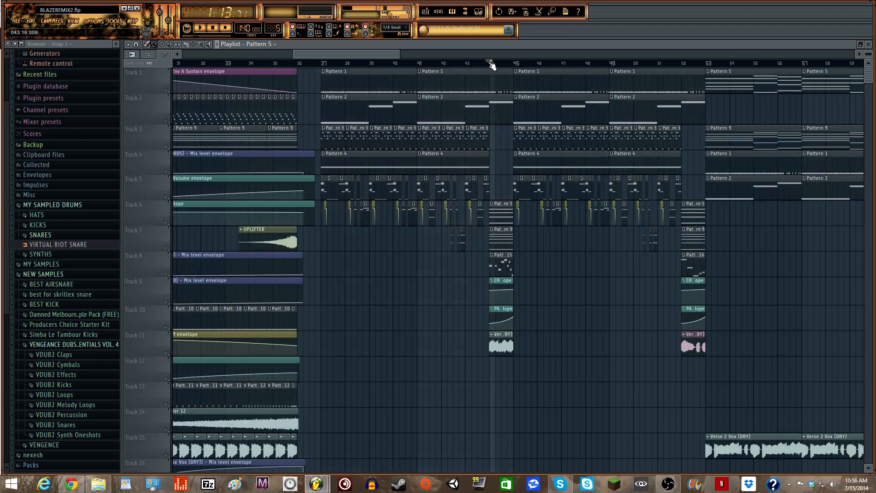
drag(380, 51, 603, 54)
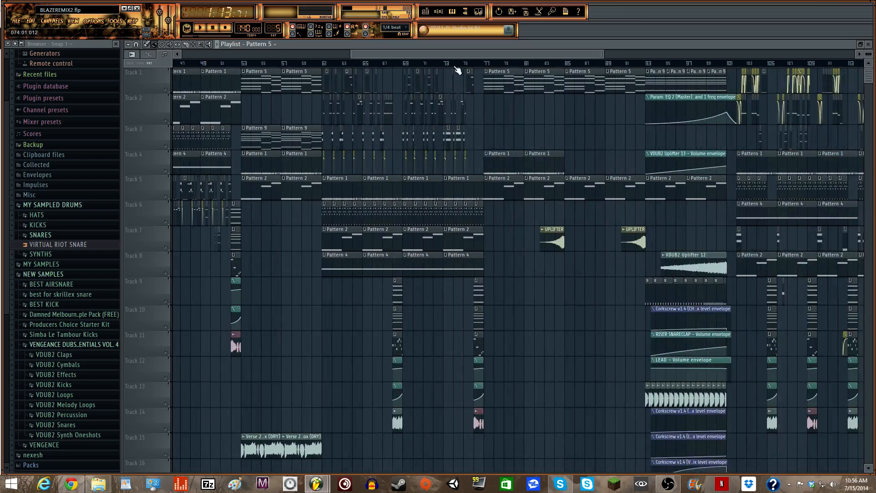
drag(453, 55, 354, 55)
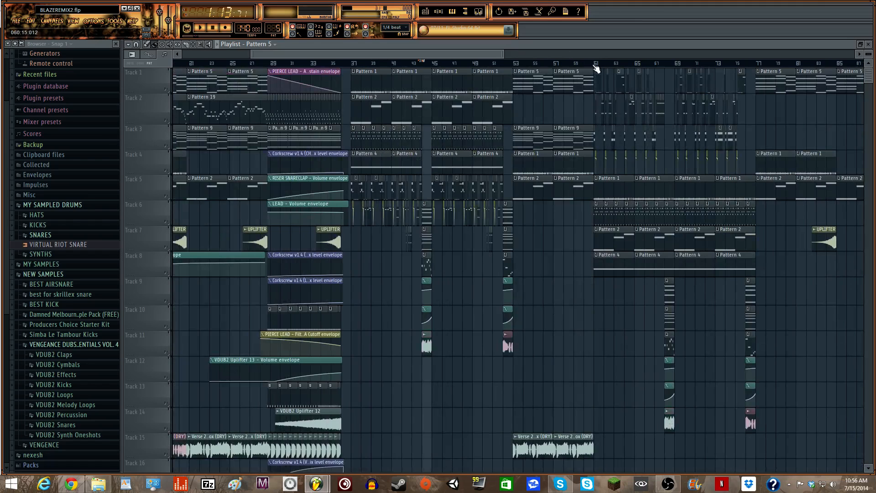
drag(247, 54, 342, 52)
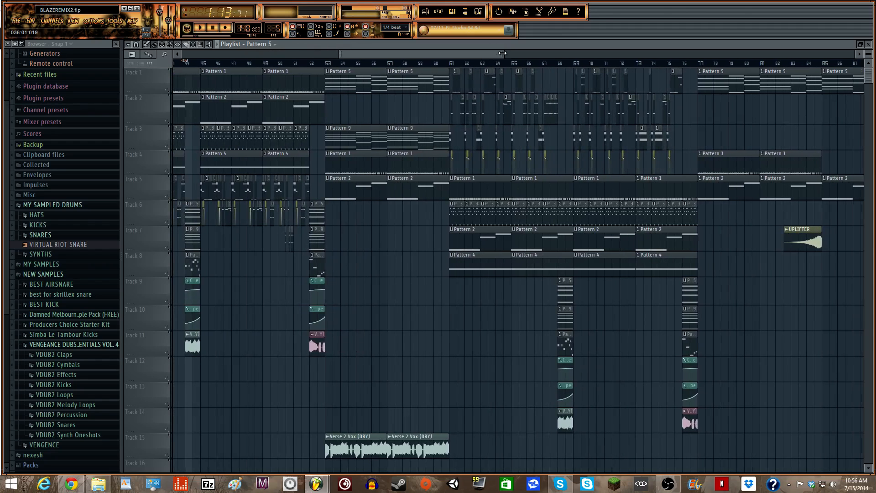
drag(502, 53, 466, 53)
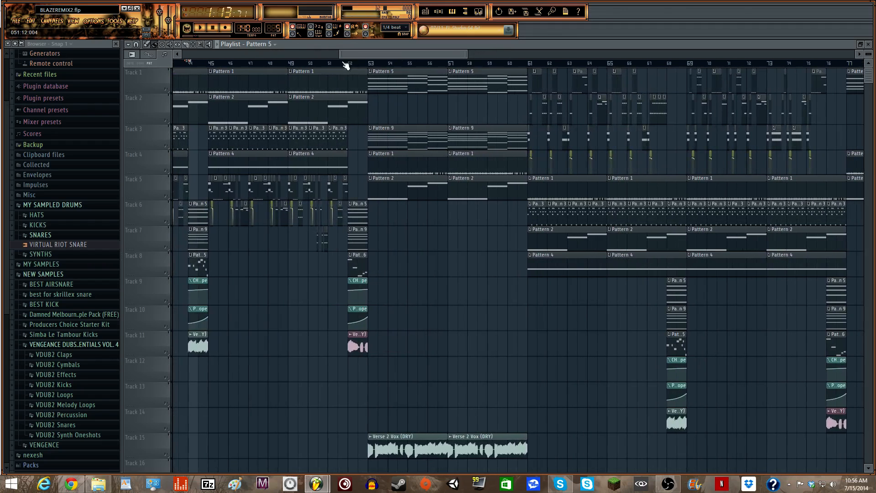
drag(340, 54, 360, 53)
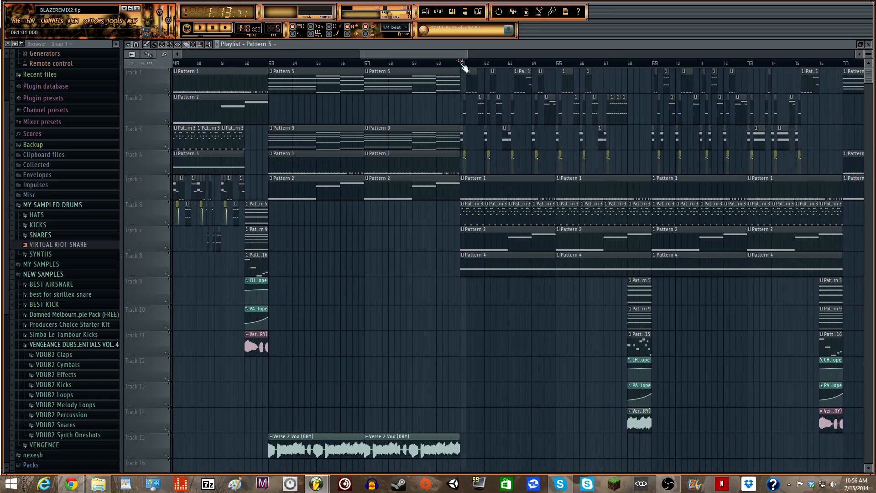
drag(415, 53, 422, 52)
- Play back the middle drops, zooming the playlist out to show more bars, then stop
key(space)
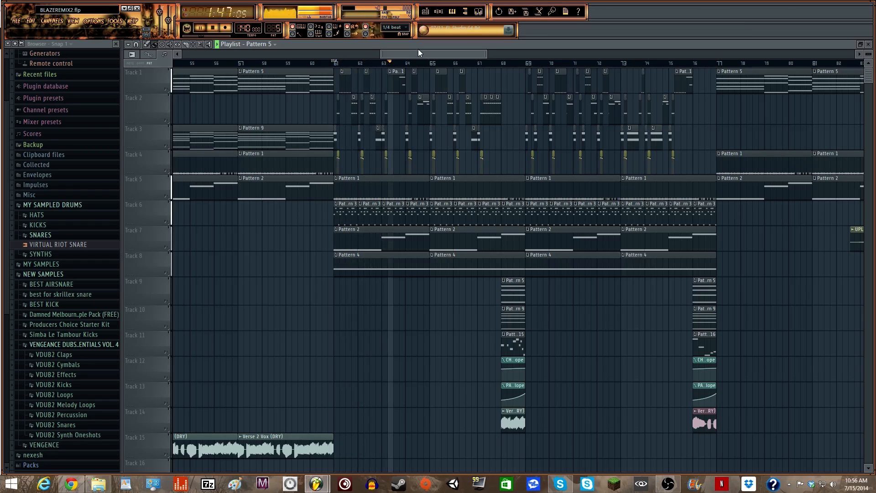
drag(418, 53, 436, 54)
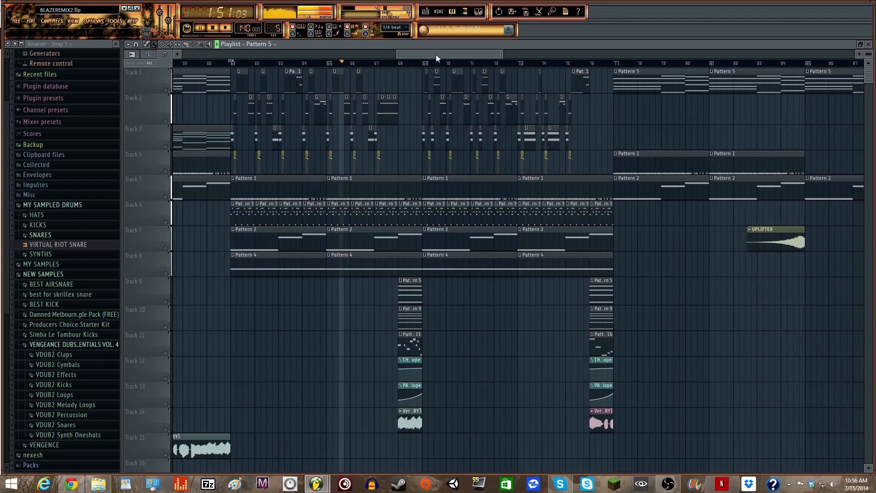
drag(502, 55, 344, 52)
key(space)
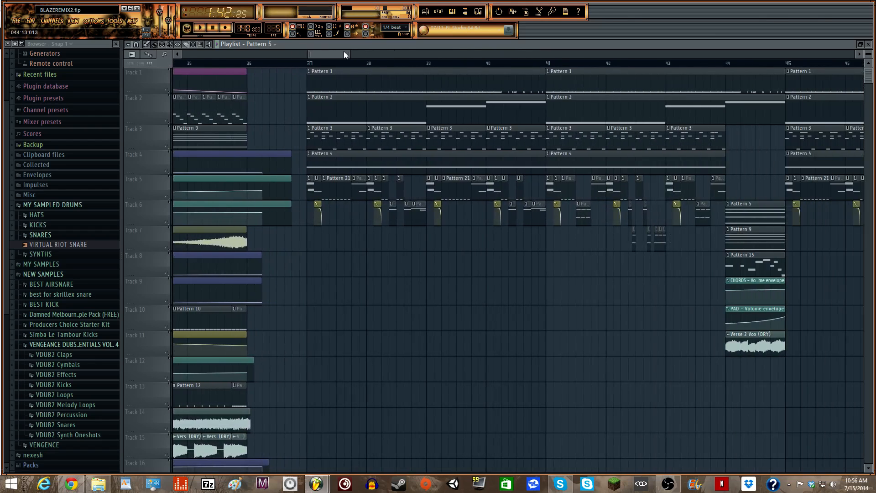
- Set the song position to start from bar 37
click(309, 64)
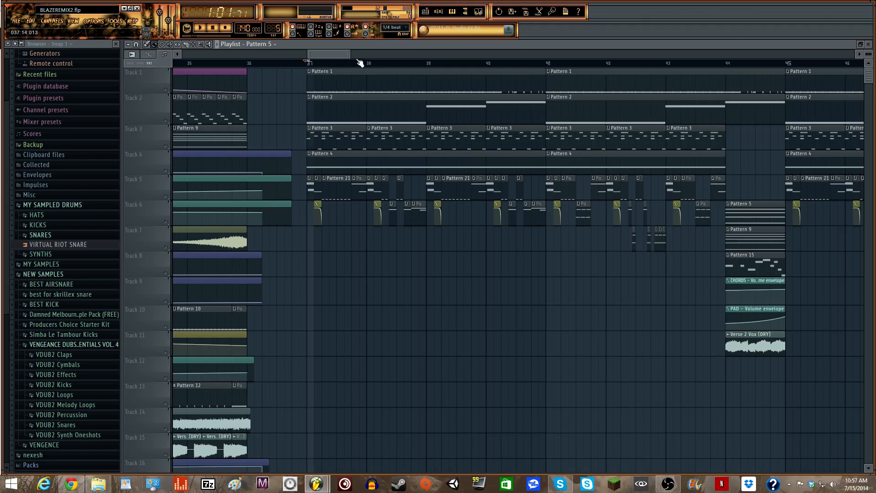
mouse_move(346, 54)
mouse_down()
mouse_move(330, 55)
mouse_move(356, 53)
mouse_up()
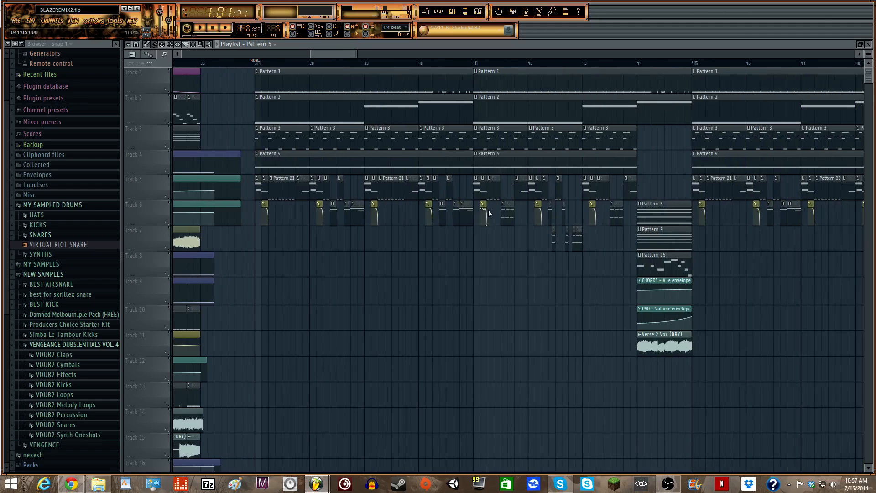
click(437, 12)
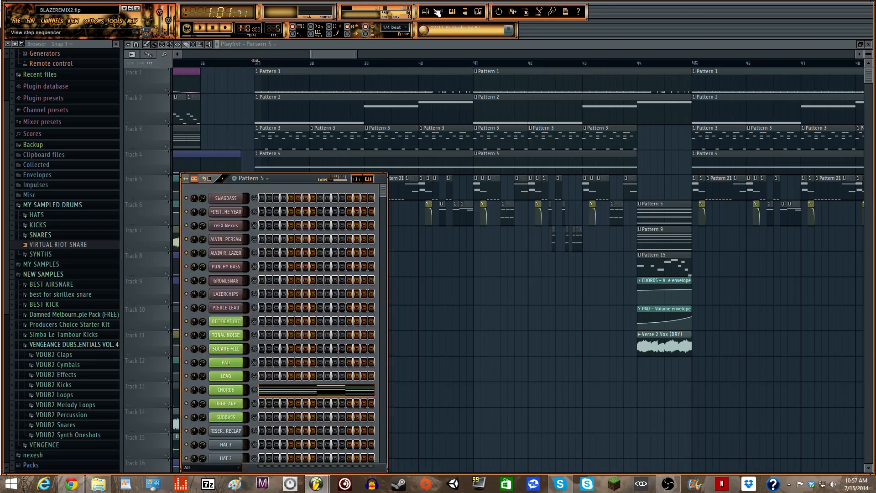
click(347, 55)
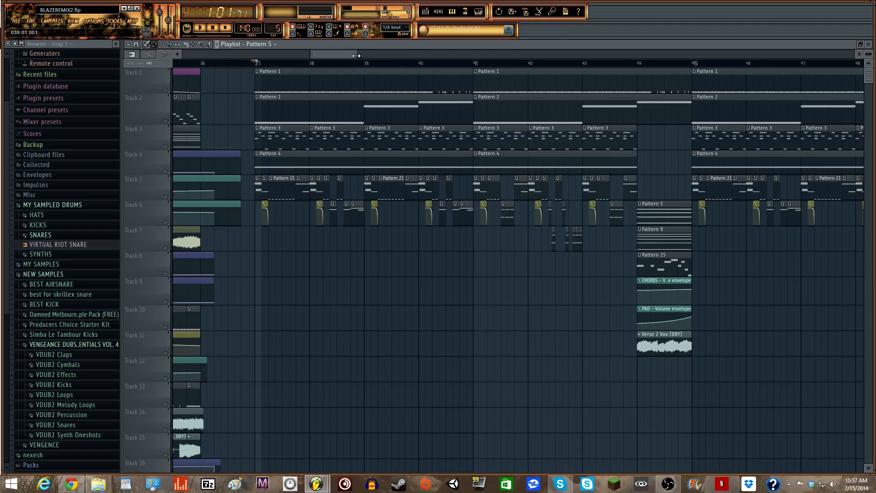
drag(357, 56, 343, 56)
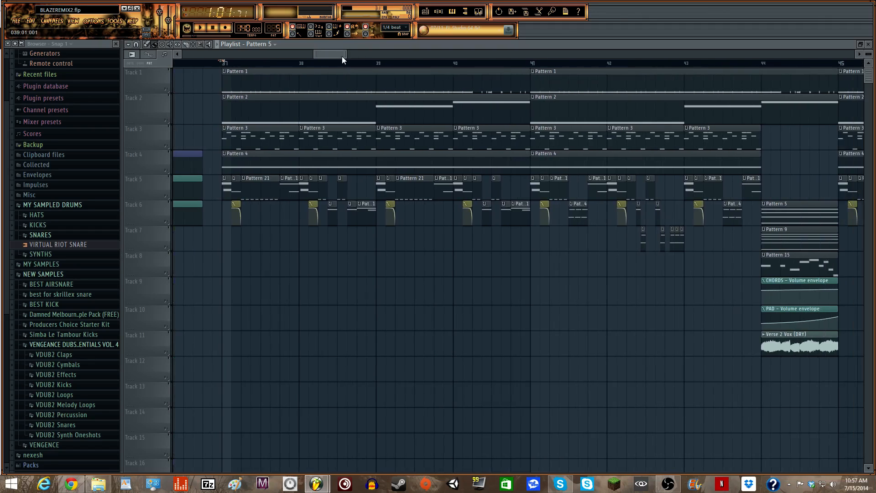
- Inspect the SWAGBASS and CHORDS notes in the piano roll, then zoom in on bars 37–42
click(445, 10)
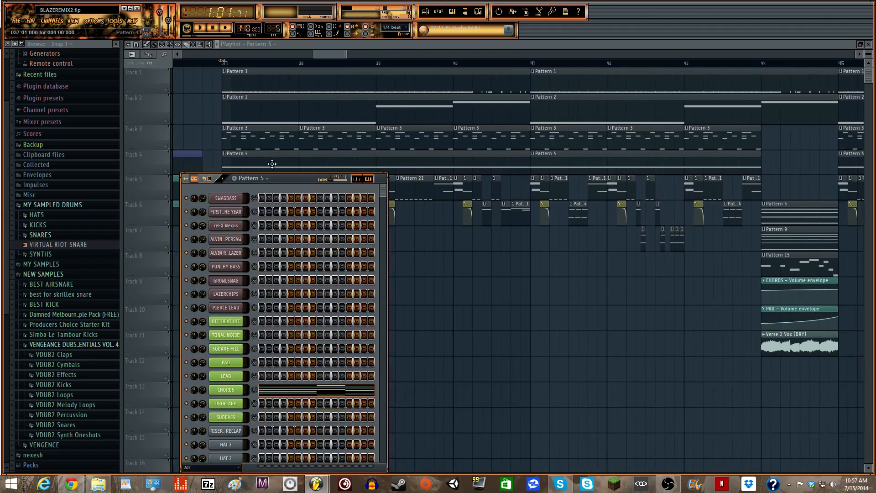
right_click(242, 192)
click(250, 204)
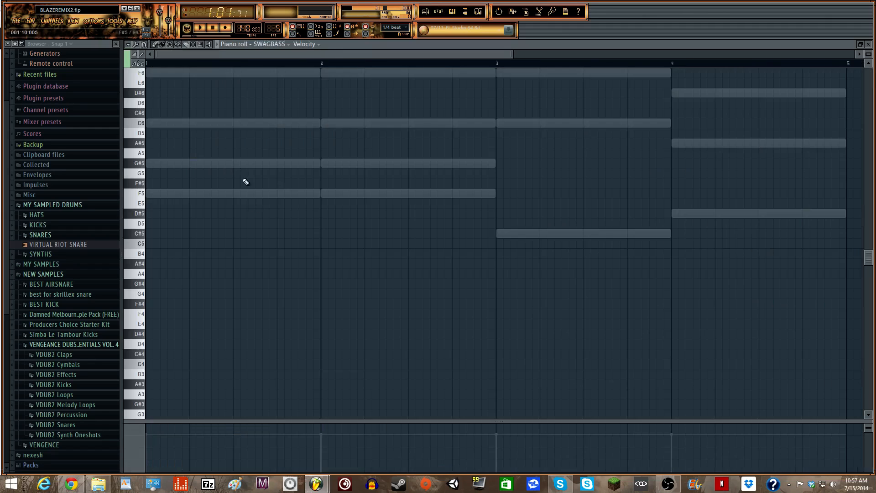
click(426, 12)
click(439, 12)
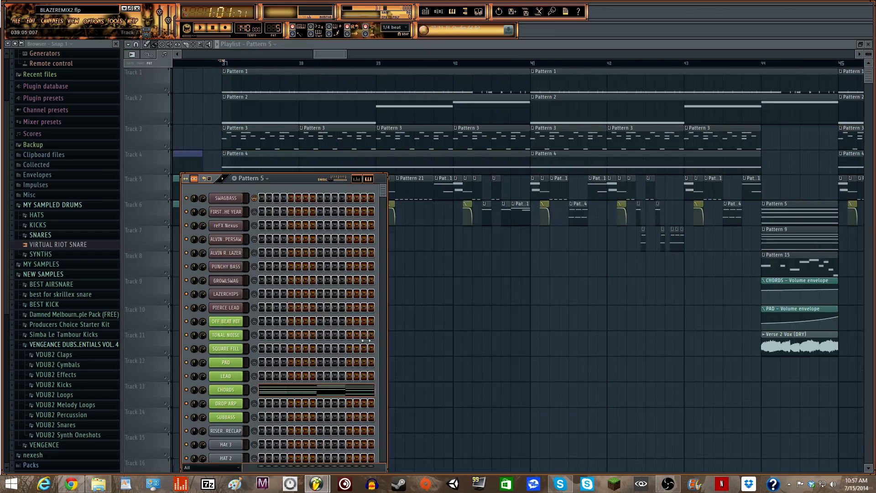
click(321, 395)
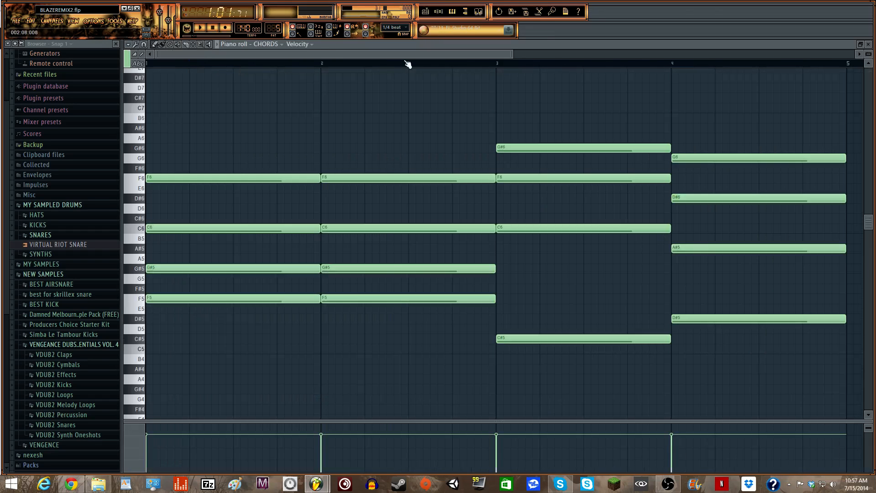
click(439, 12)
click(425, 11)
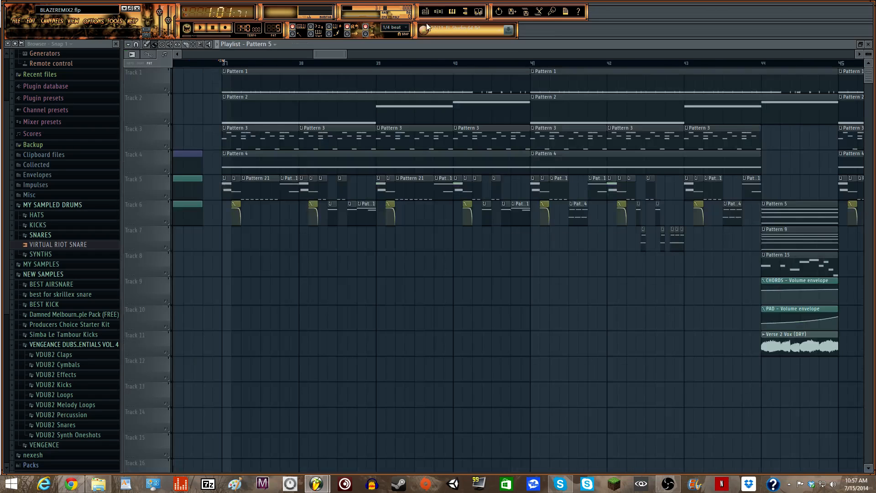
drag(346, 55, 238, 61)
- Zoom the playlist out to show the whole song from bar 5 to about bar 137
drag(362, 53, 693, 53)
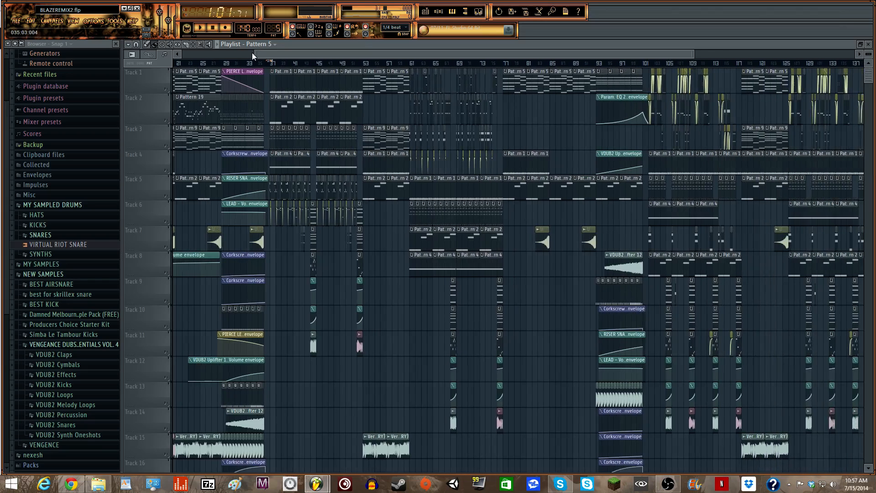
drag(252, 53, 183, 53)
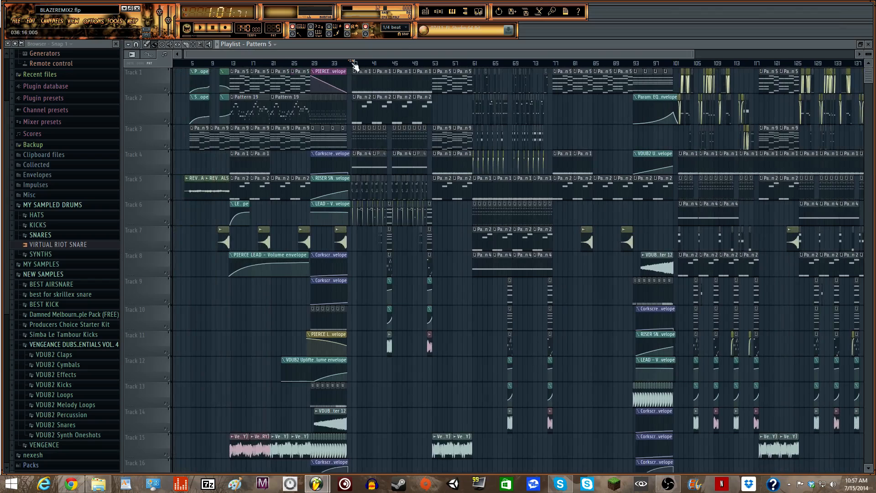
click(443, 17)
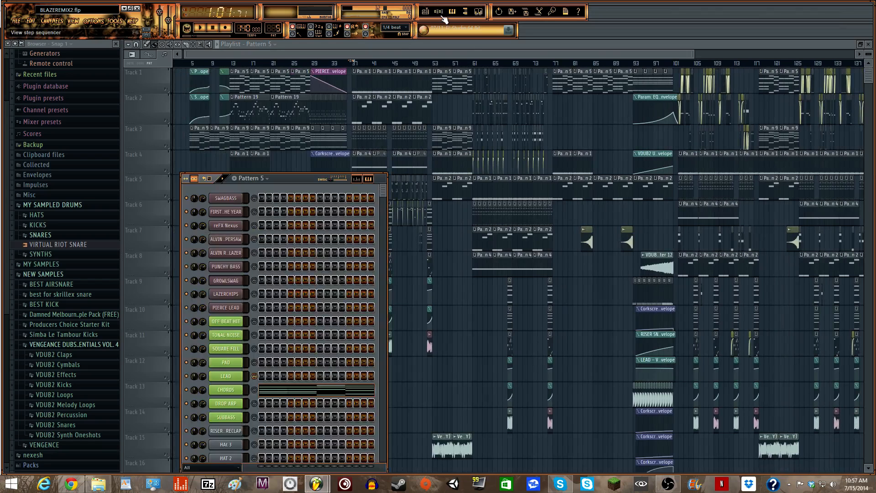
click(443, 18)
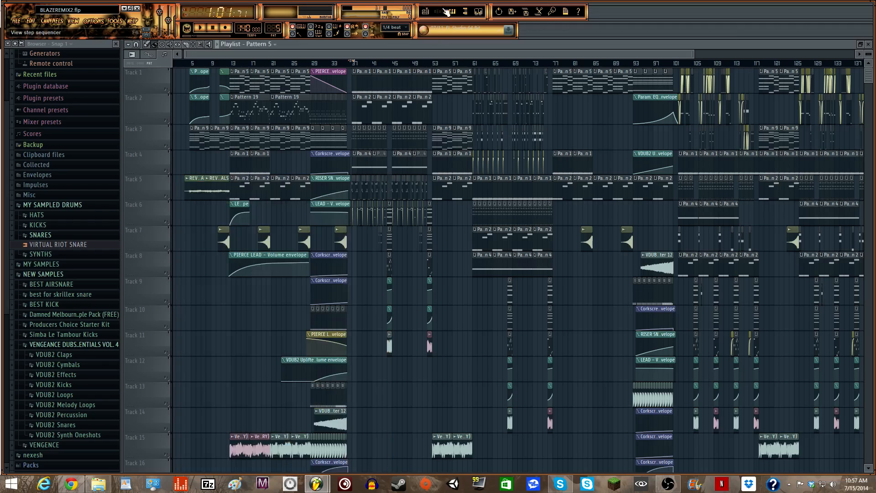